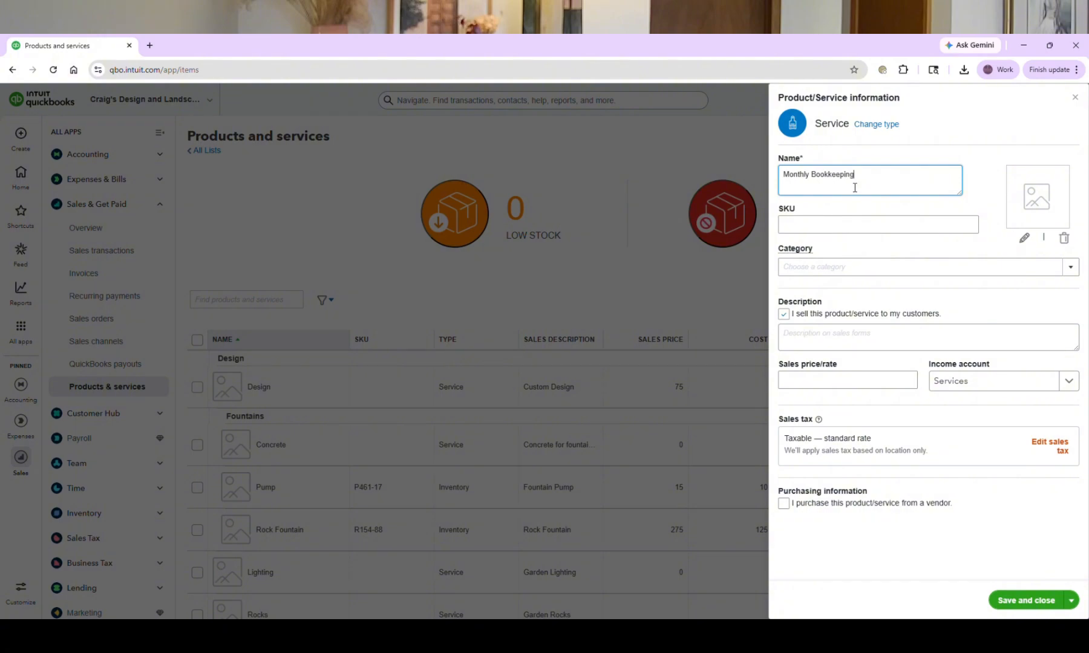
Step: Assign the Services income account to the Monthly Bookkeeping service and save it
left_click(1059, 384)
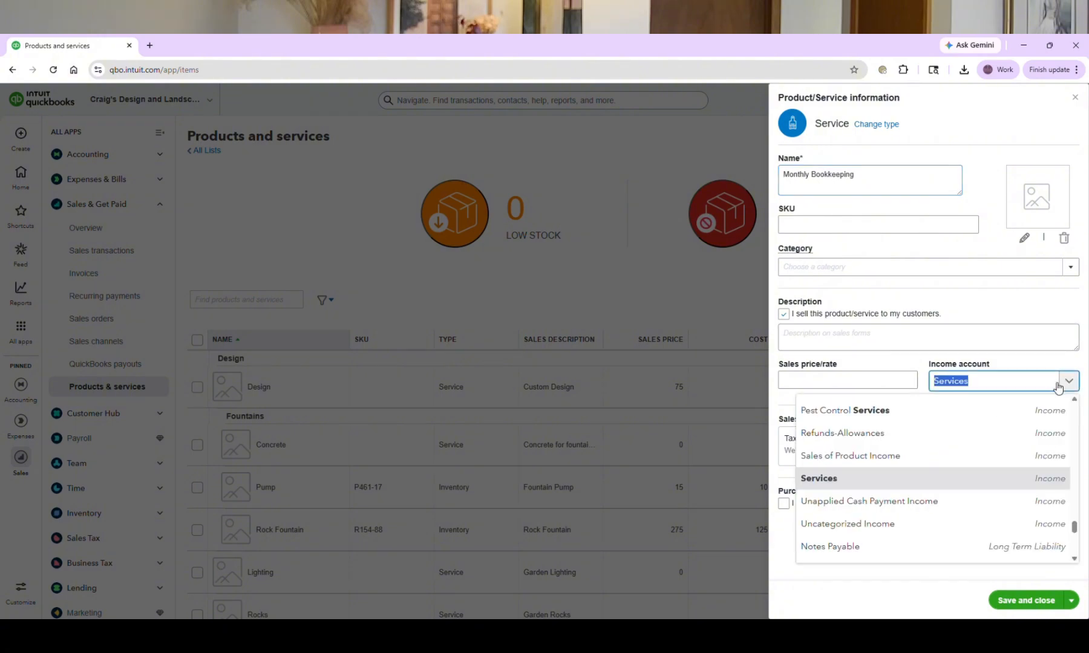
left_click(907, 480)
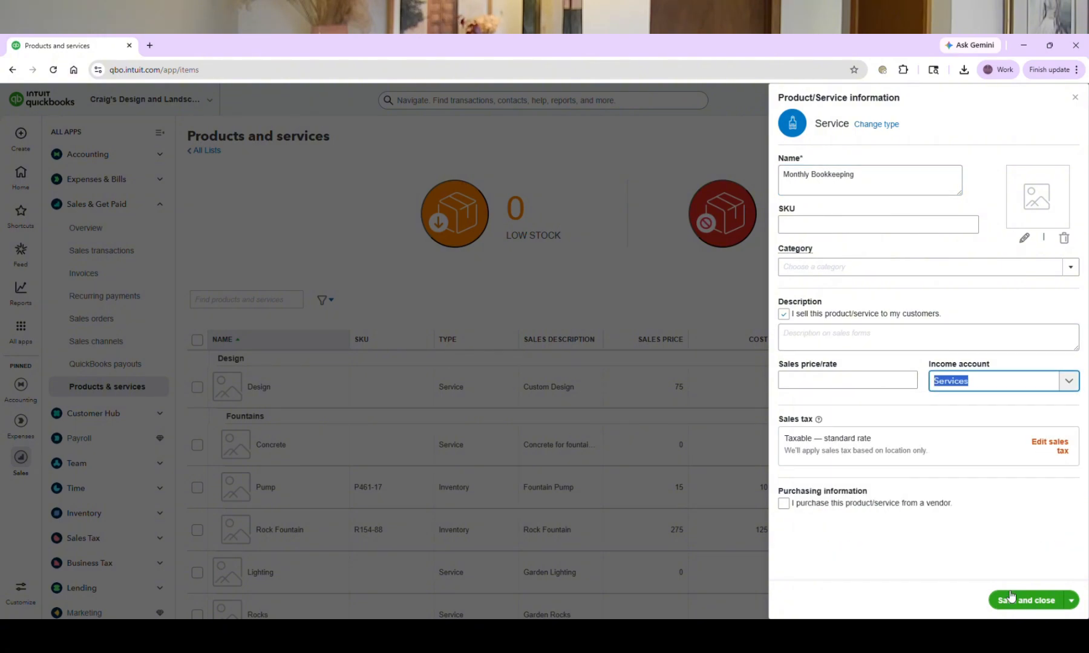
left_click(1050, 607)
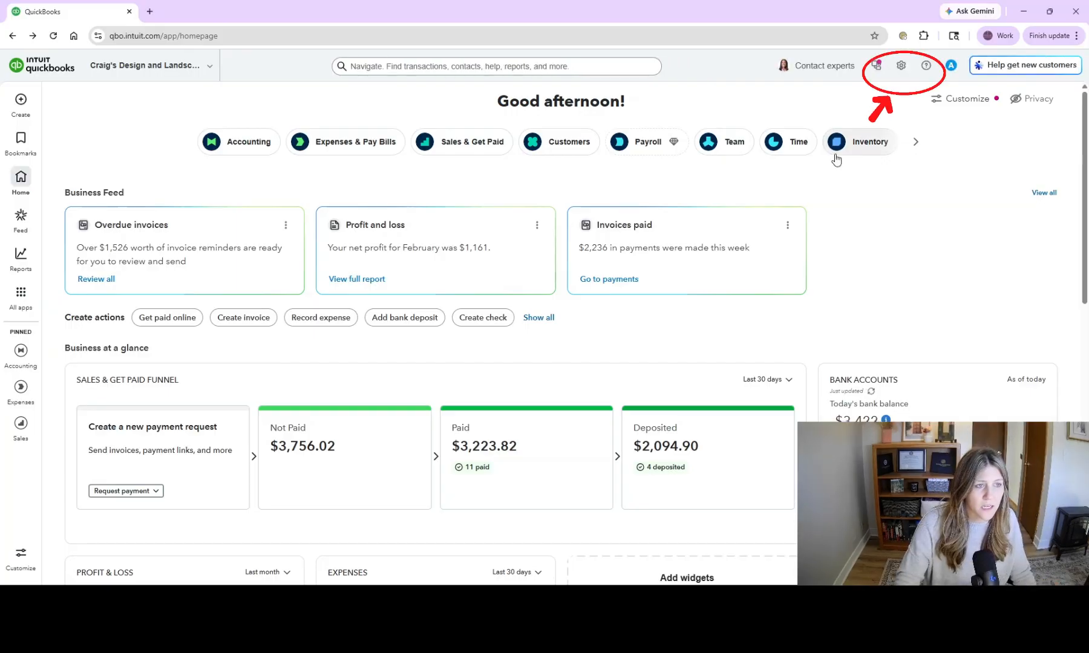
Step: Open the company's Products and services list
left_click(901, 66)
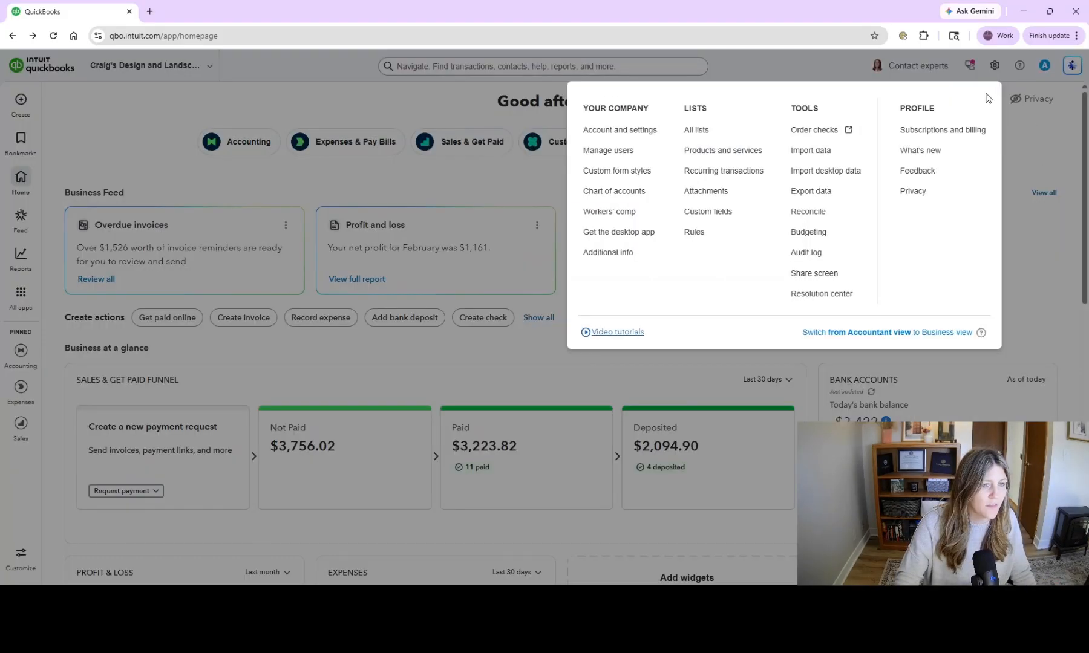
left_click(703, 155)
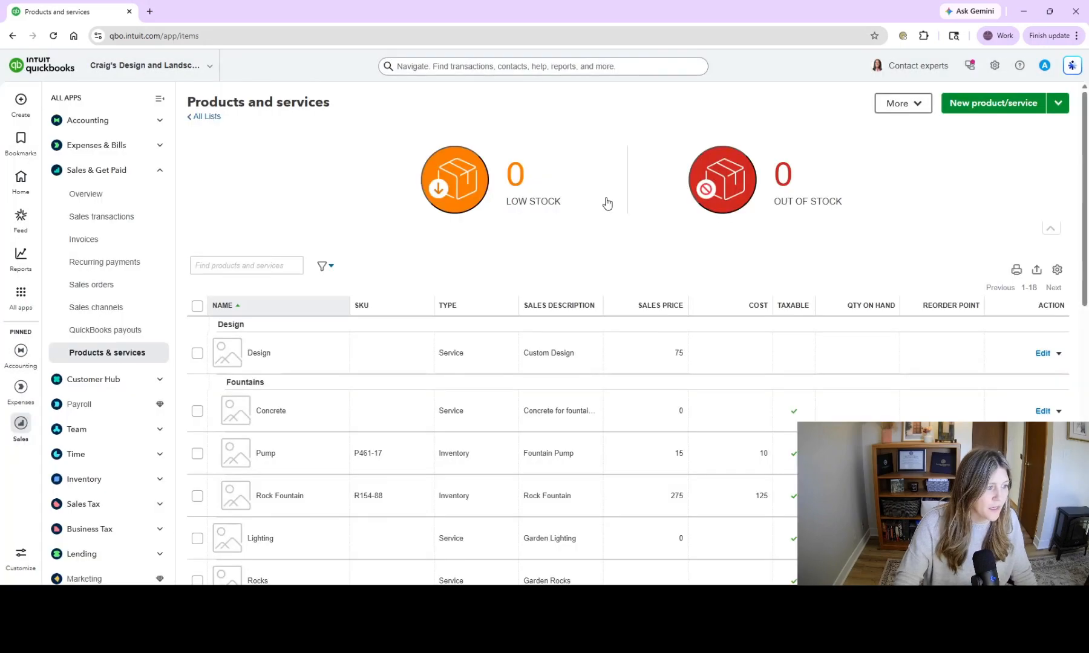
Step: Examine the items in the products and services list, including their categories, types, prices and quantities on hand
scroll(607, 204, "down", 4)
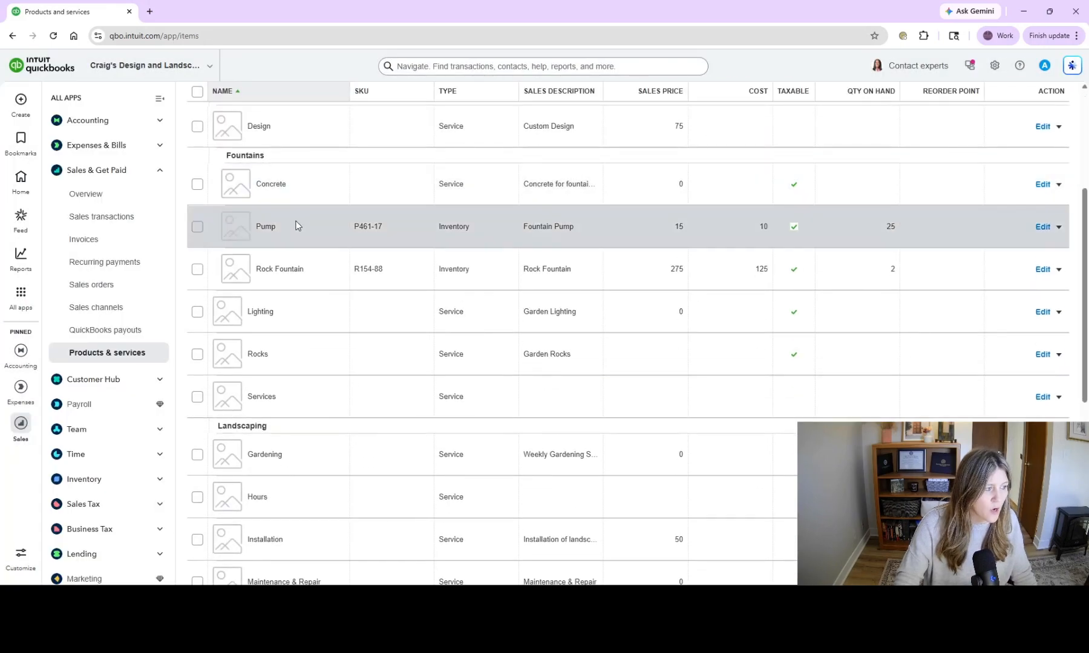
scroll(300, 274, "down", 5)
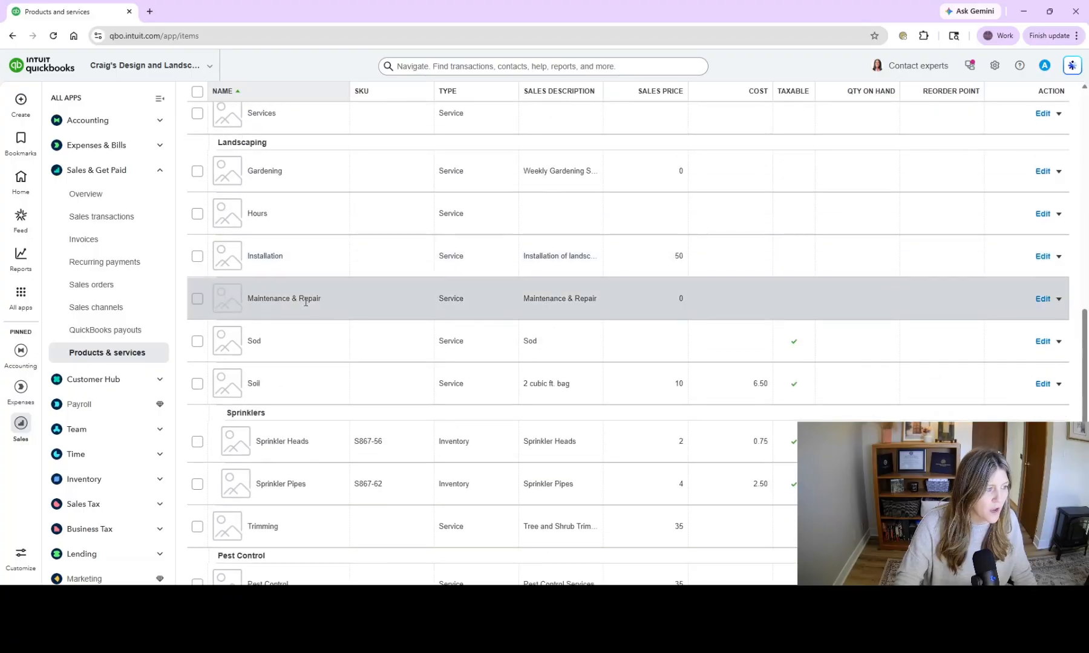
scroll(306, 339, "down", 2)
scroll(307, 455, "up", 10)
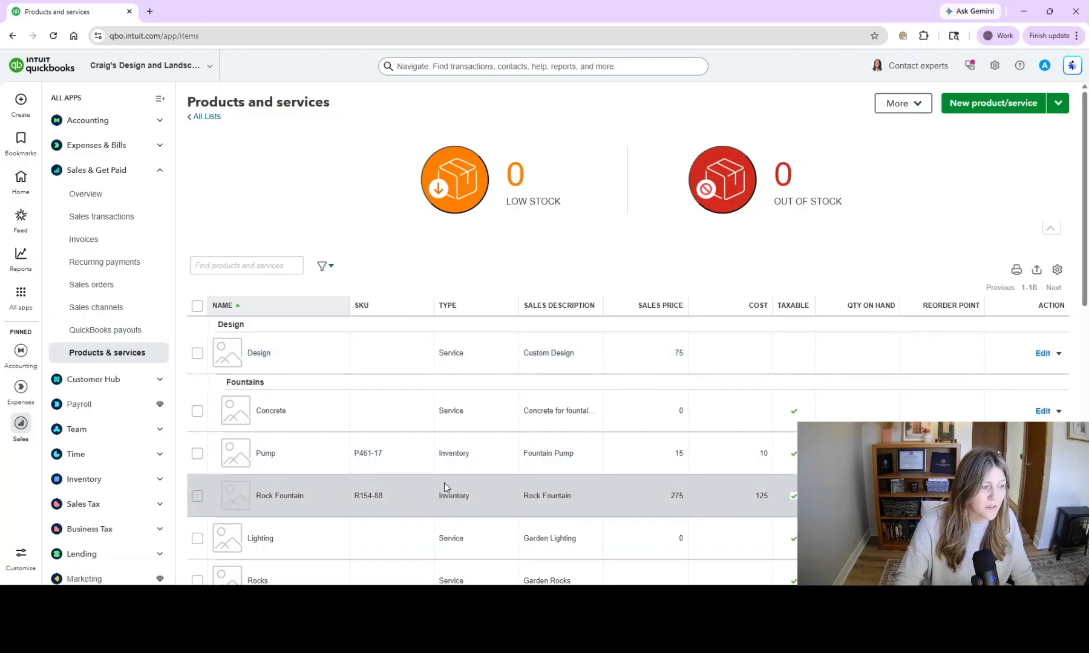
scroll(443, 379, "down", 5)
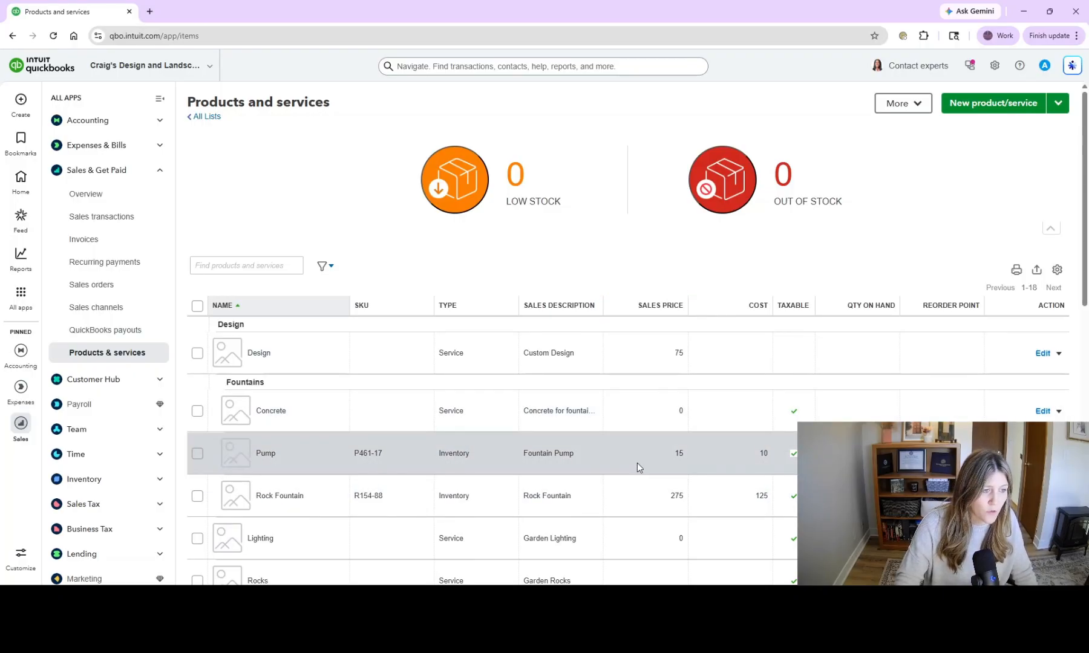
scroll(625, 340, "down", 1)
scroll(618, 367, "up", 1)
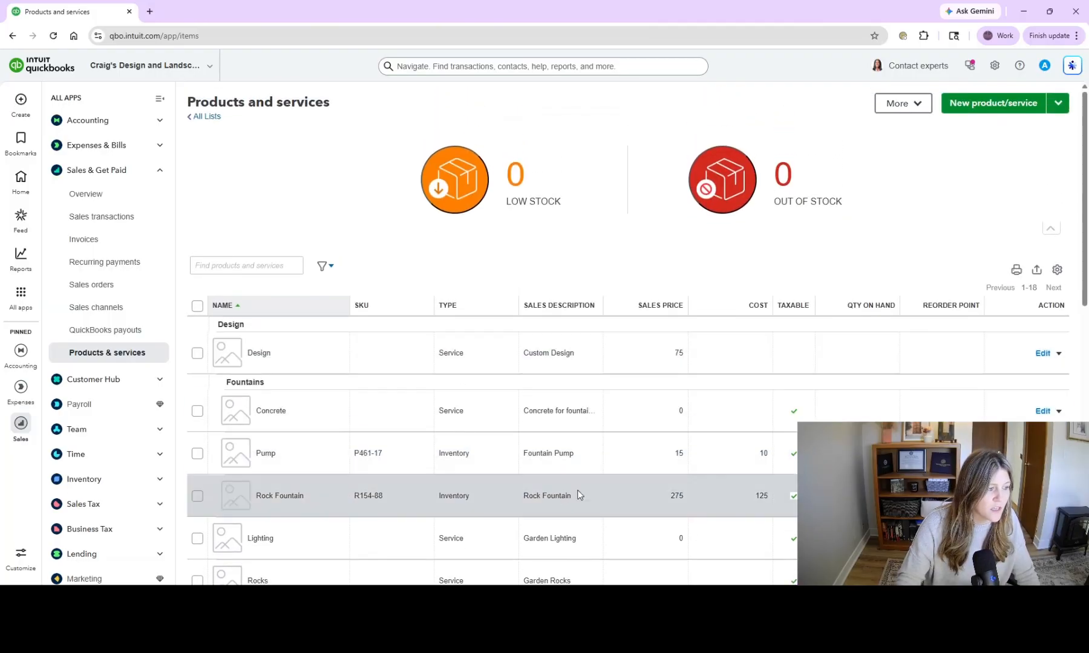
scroll(479, 495, "down", 1)
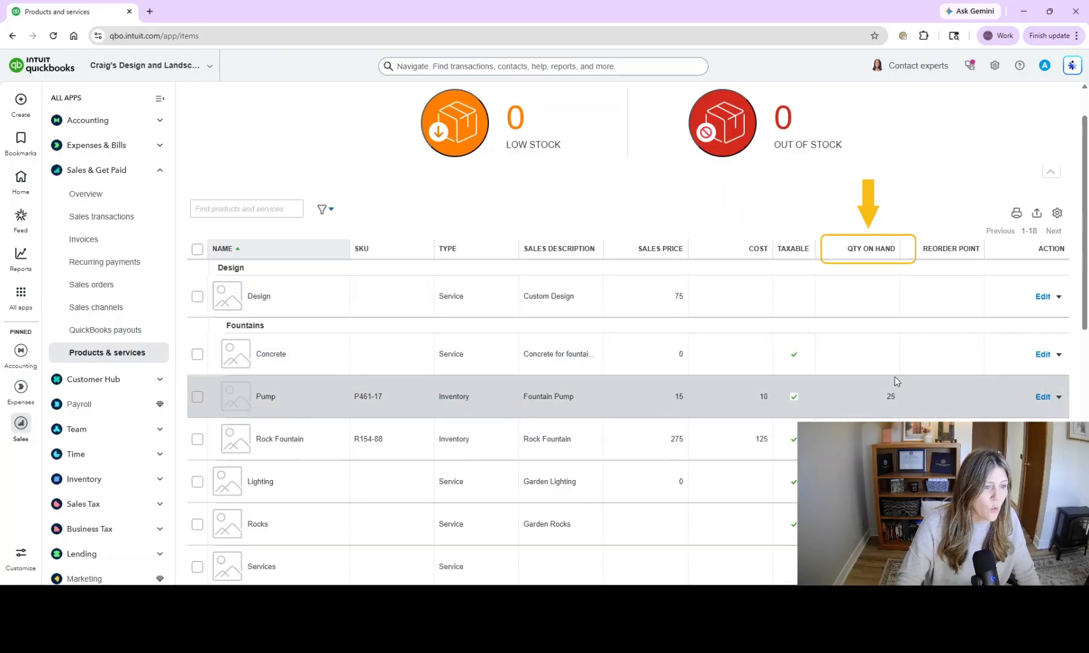
scroll(857, 197, "up", 2)
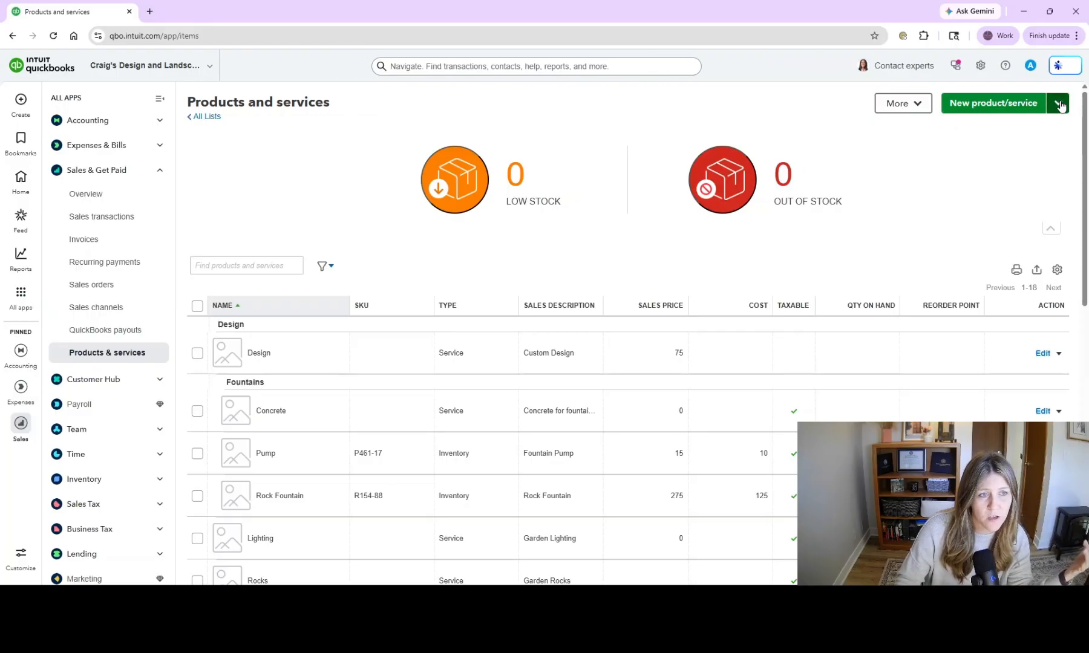
Step: Review the import choice for new items and the additional actions for managing categories and running reports
left_click(1058, 104)
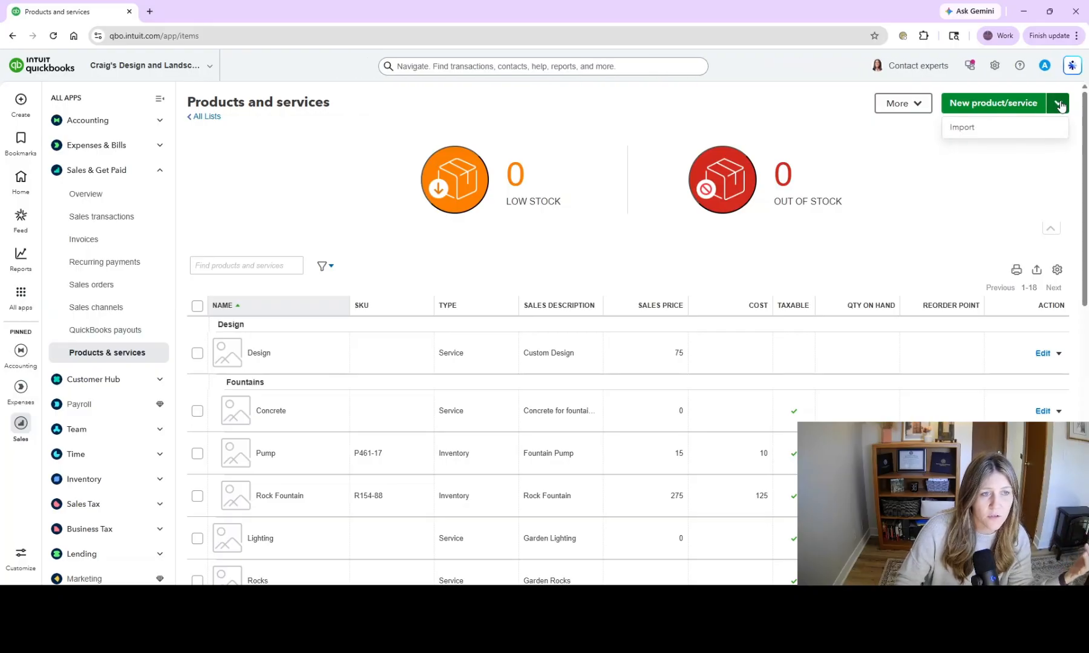
left_click(936, 197)
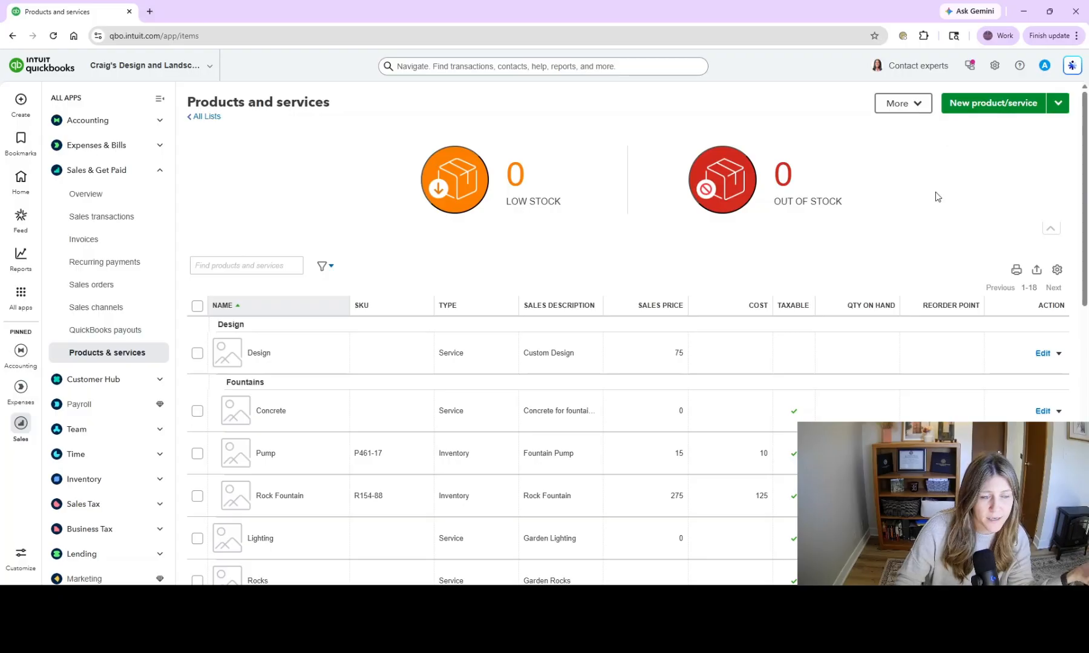
left_click(917, 104)
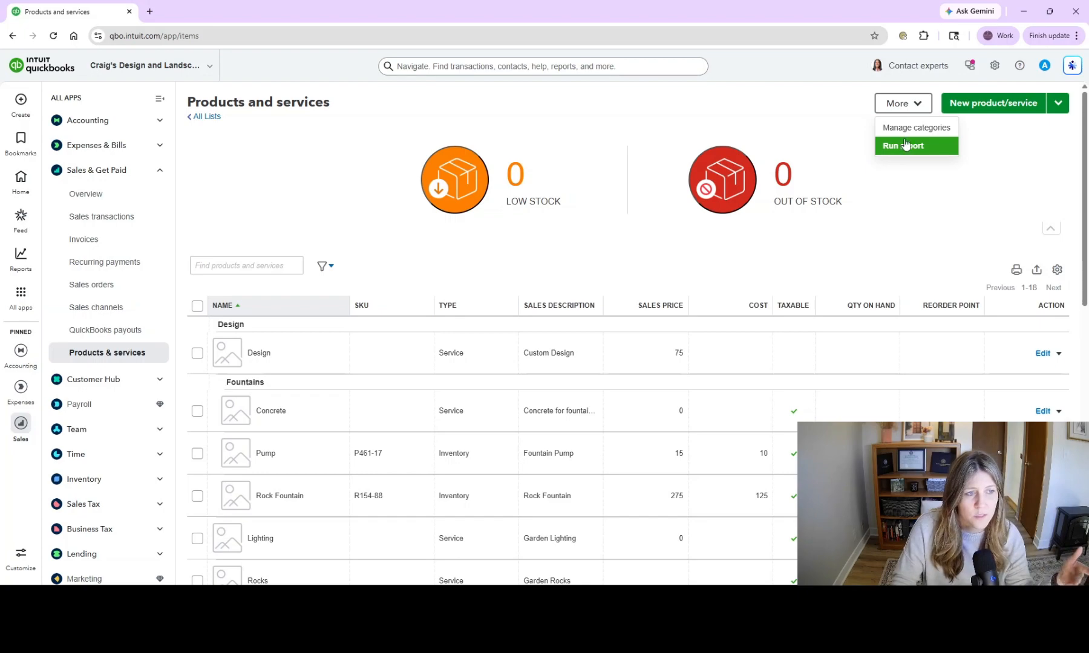
left_click(907, 129)
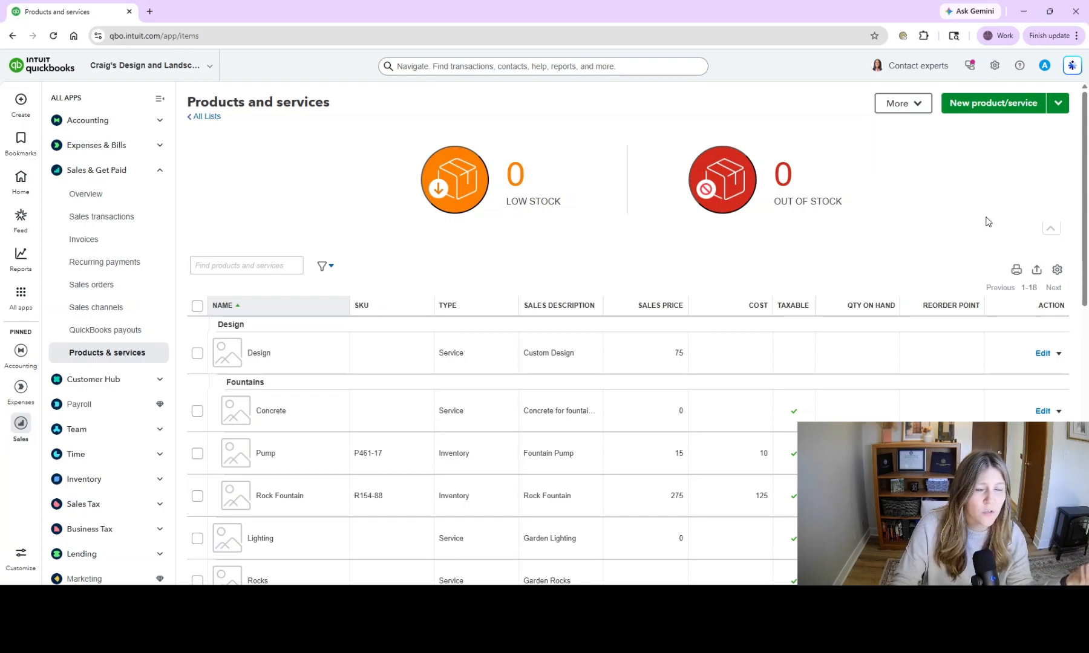
scroll(773, 305, "down", 2)
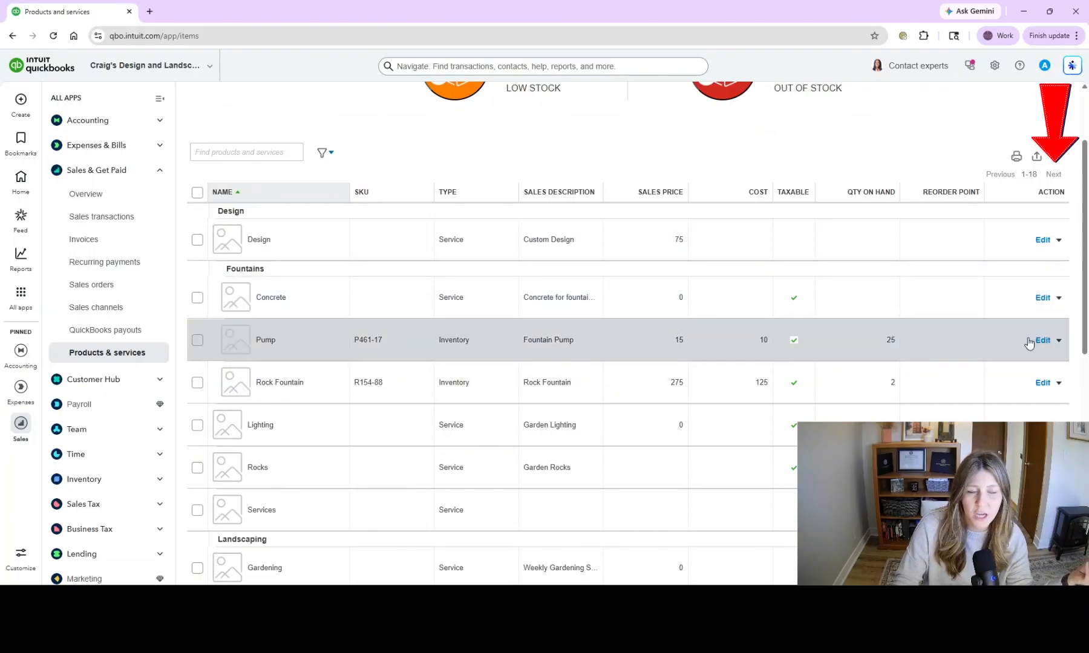
scroll(1028, 343, "up", 2)
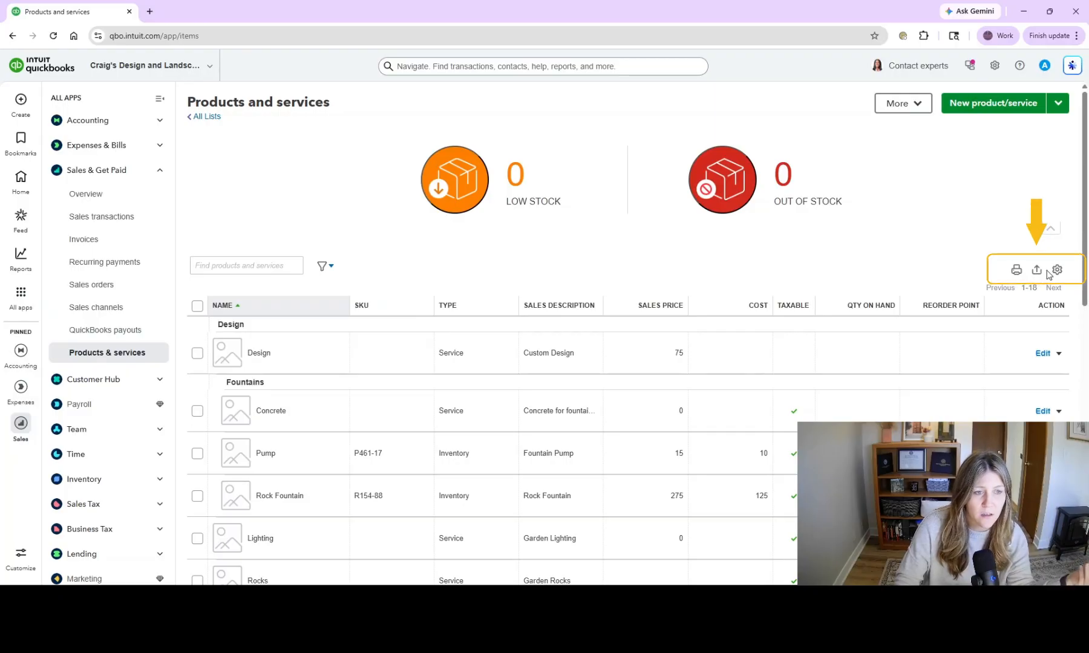
Step: Turn on the Compact display for the products and services list
left_click(1056, 273)
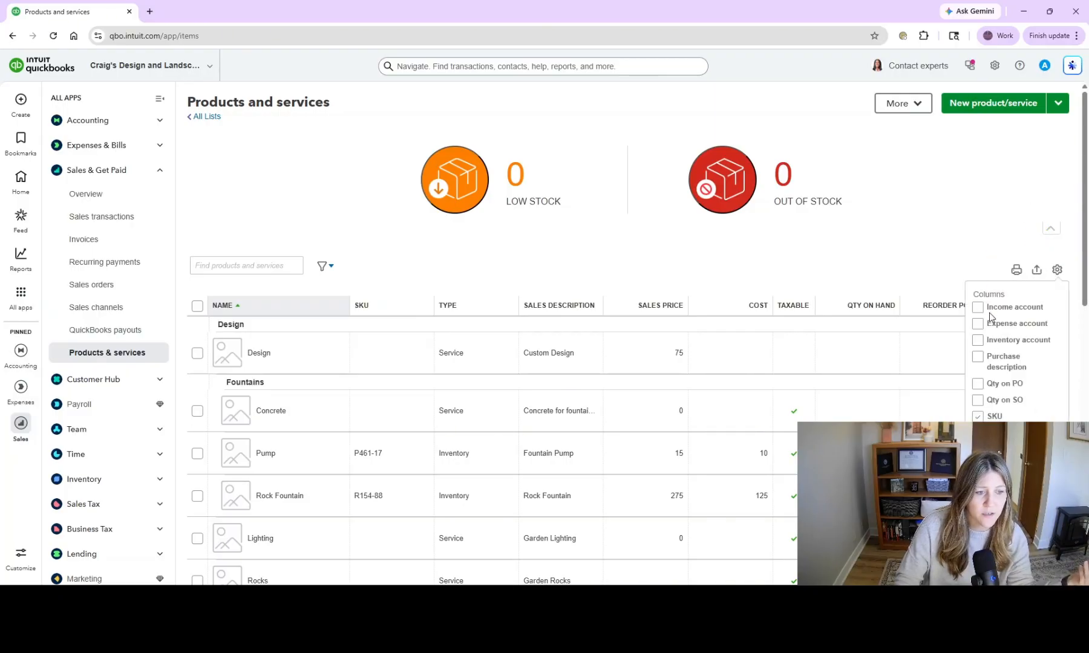
scroll(990, 317, "down", 1)
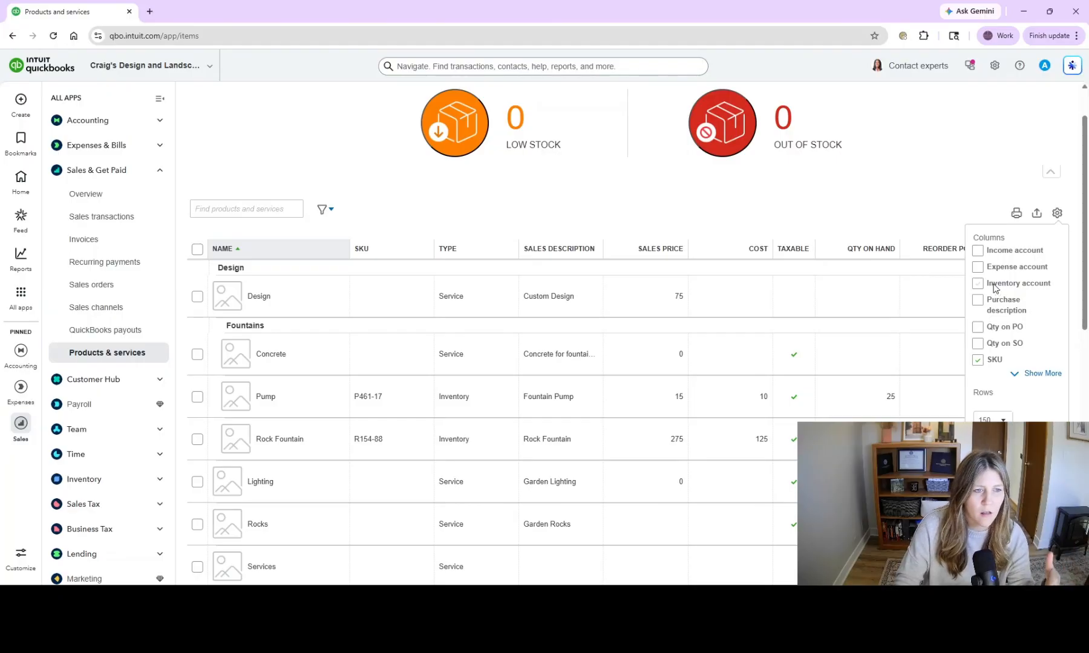
scroll(986, 322, "down", 1)
left_click(979, 387)
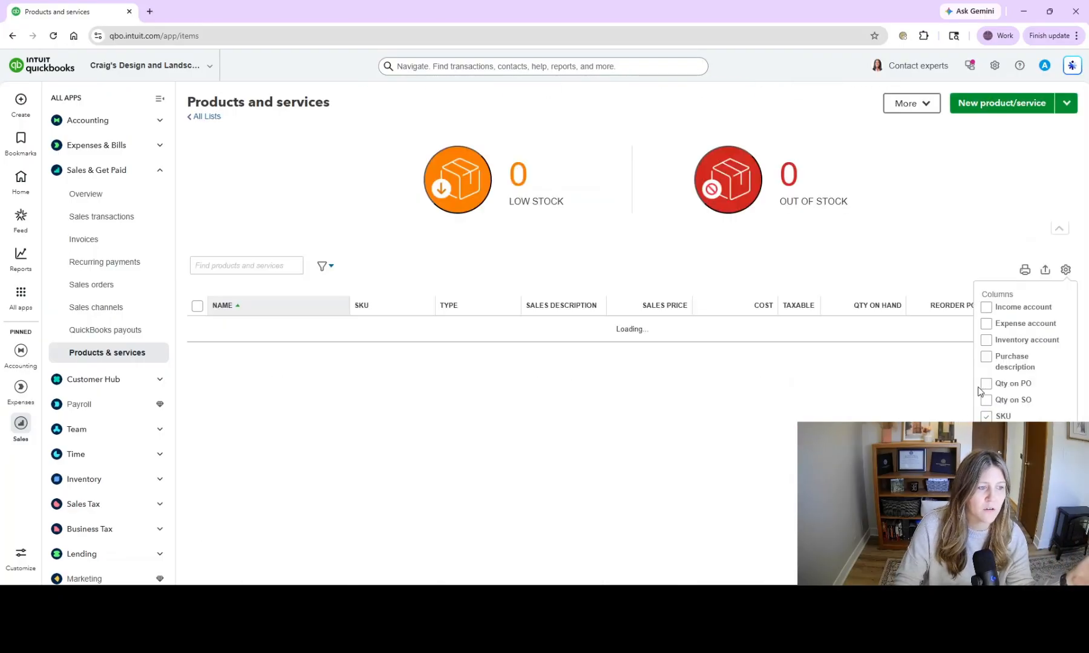
scroll(639, 409, "down", 6)
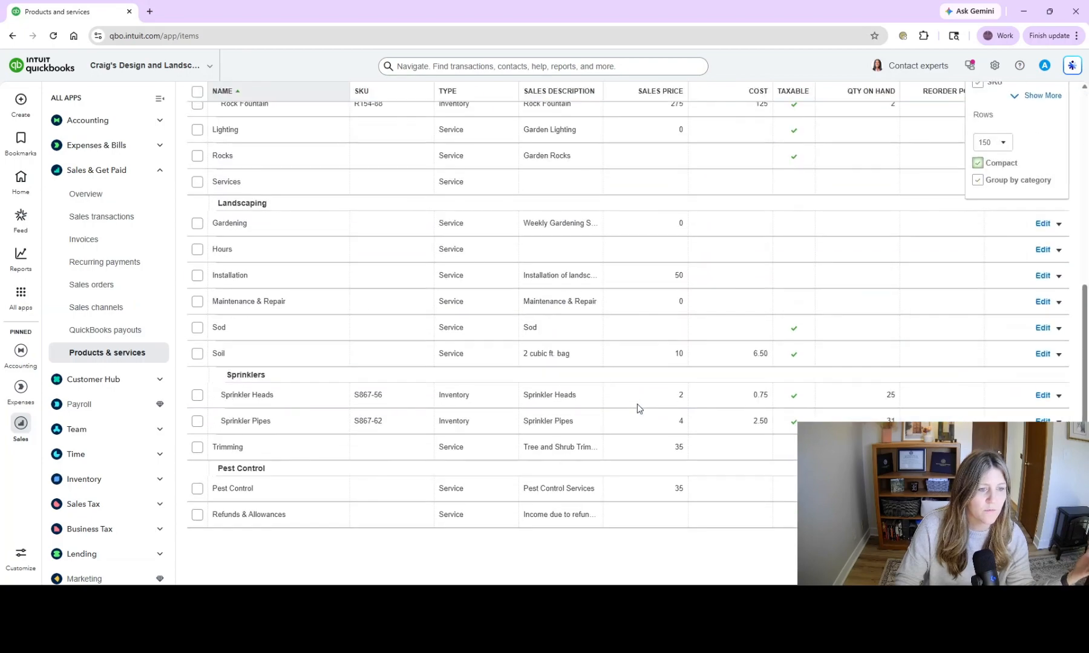
scroll(640, 409, "up", 6)
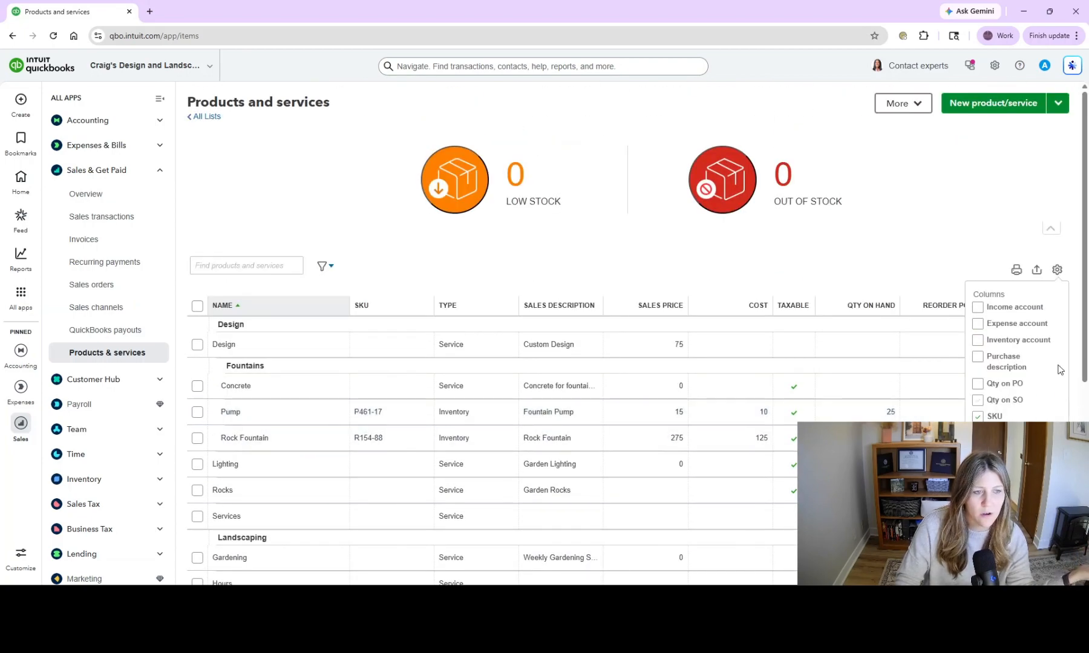
left_click(997, 235)
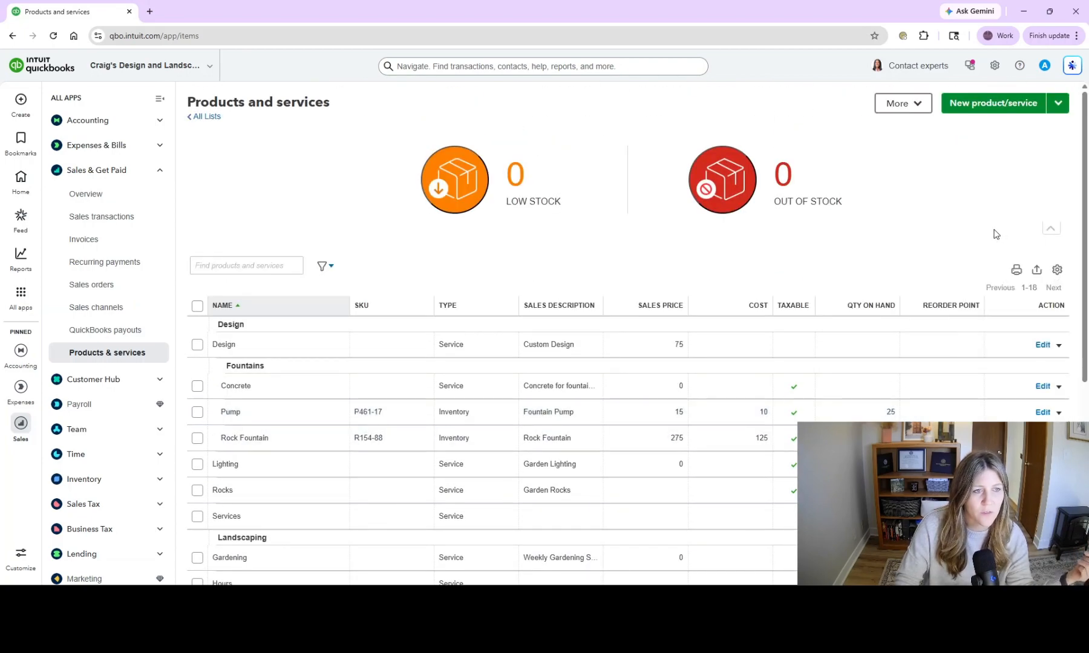
Step: Start a new product/service of type Service and name it "Monthly Bookkeping"
left_click(1018, 110)
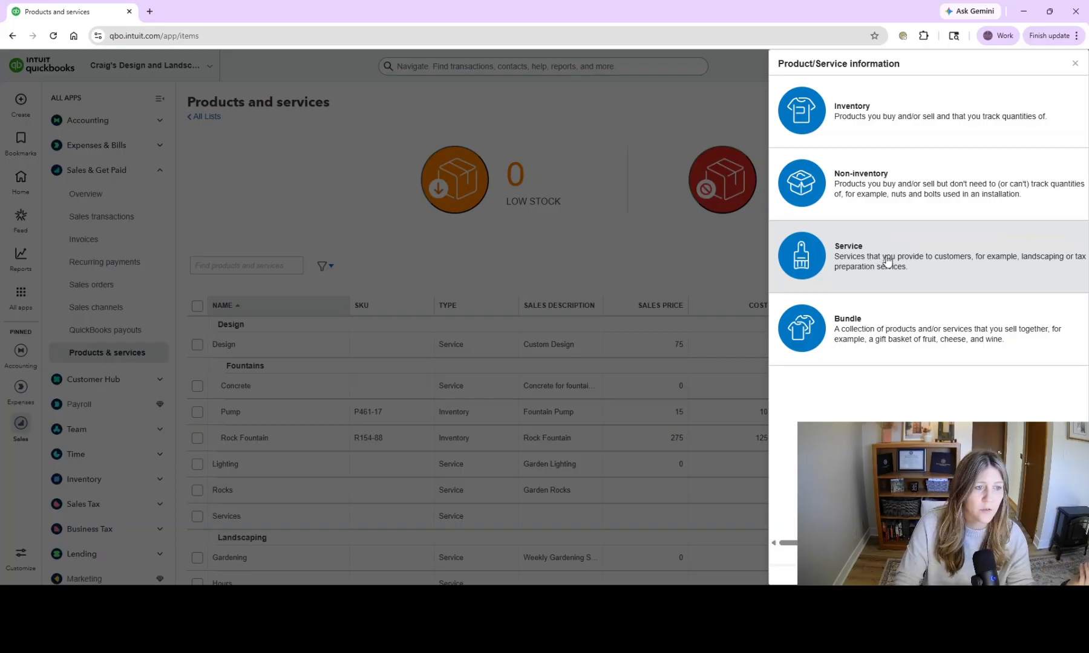
left_click(887, 260)
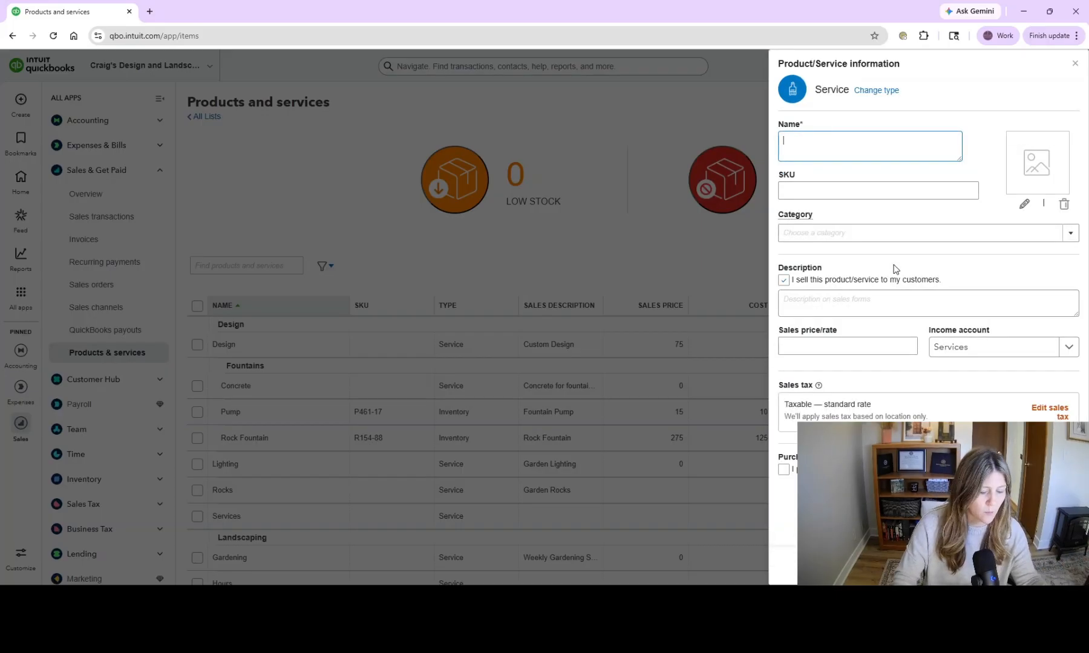
type("Monthly Bo")
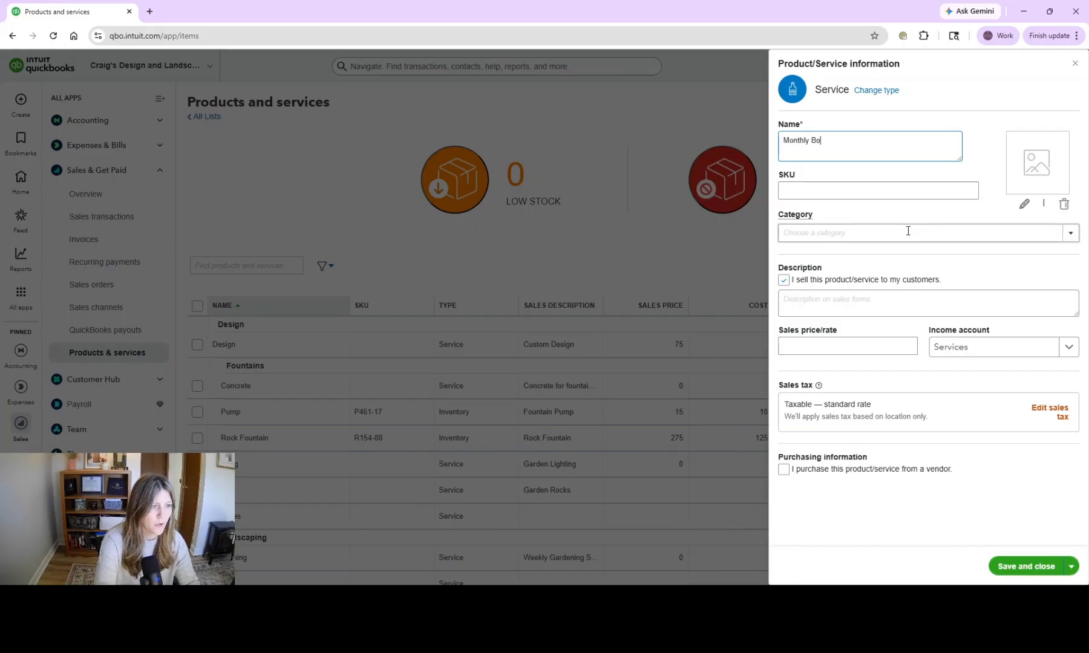
type("okkeping")
left_click(906, 188)
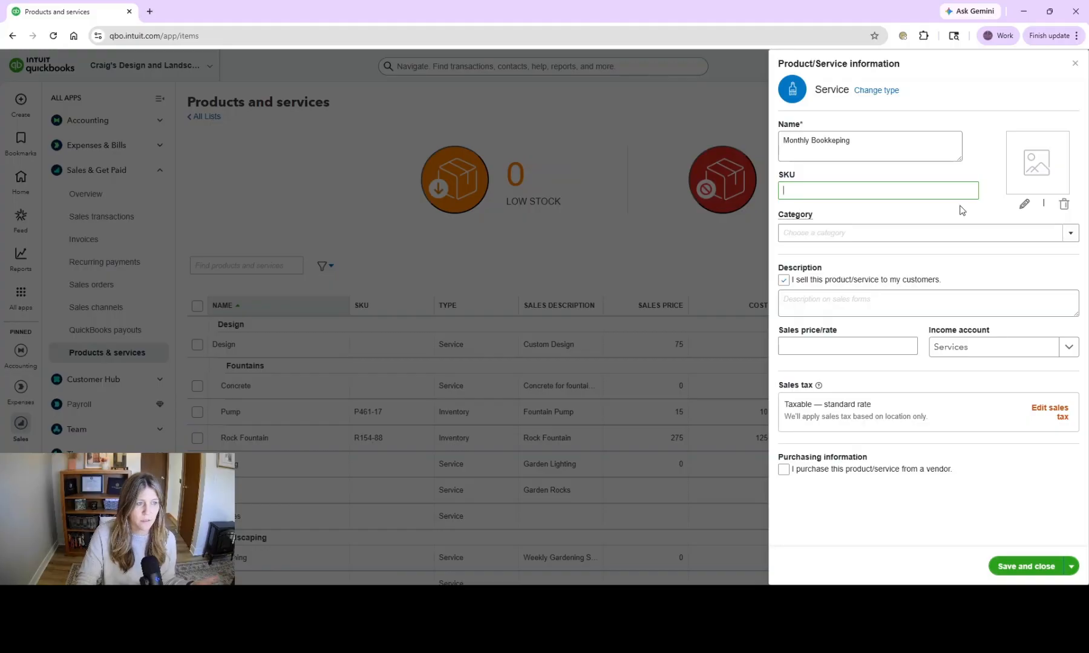
Step: Put the new service in the Service Income category and keep it marked as sold to customers
left_click(795, 235)
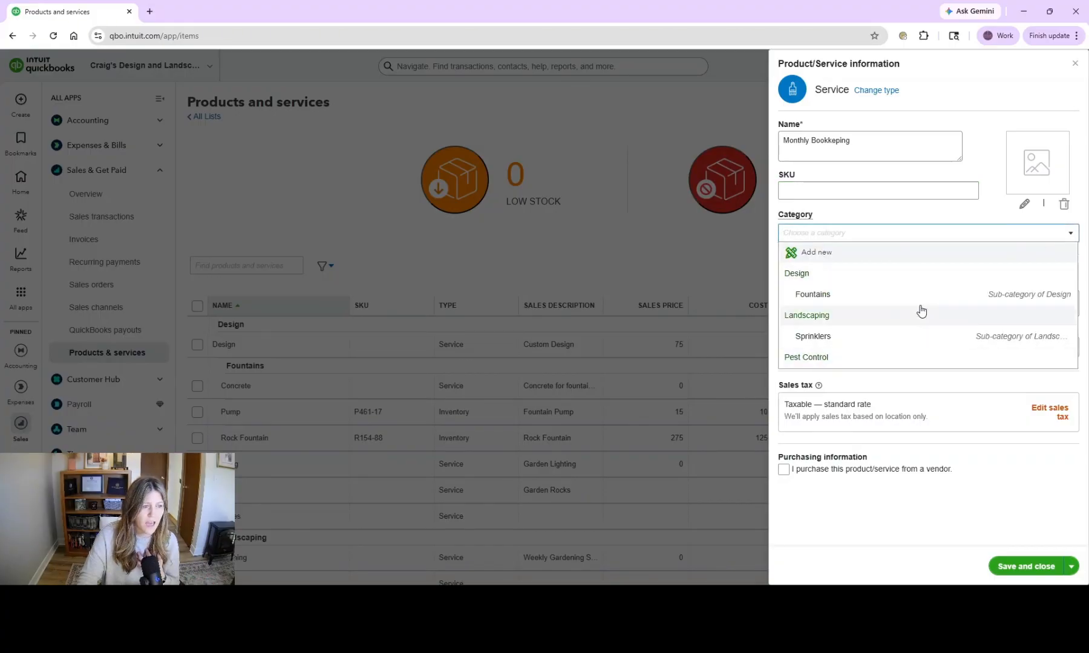
left_click(853, 362)
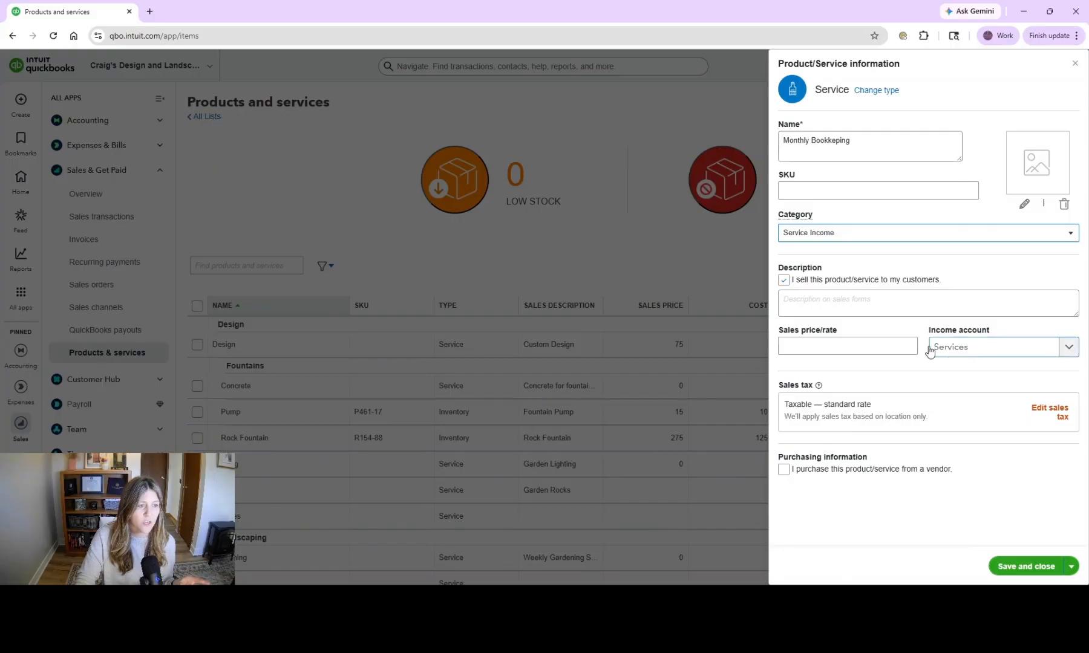
left_click(787, 285)
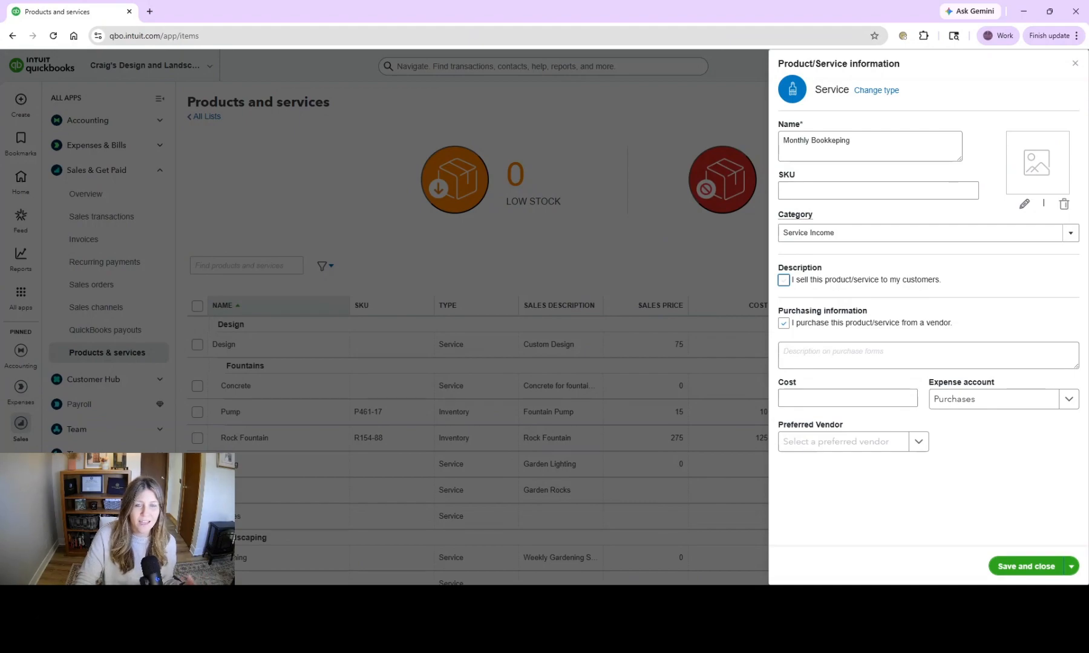
left_click(784, 281)
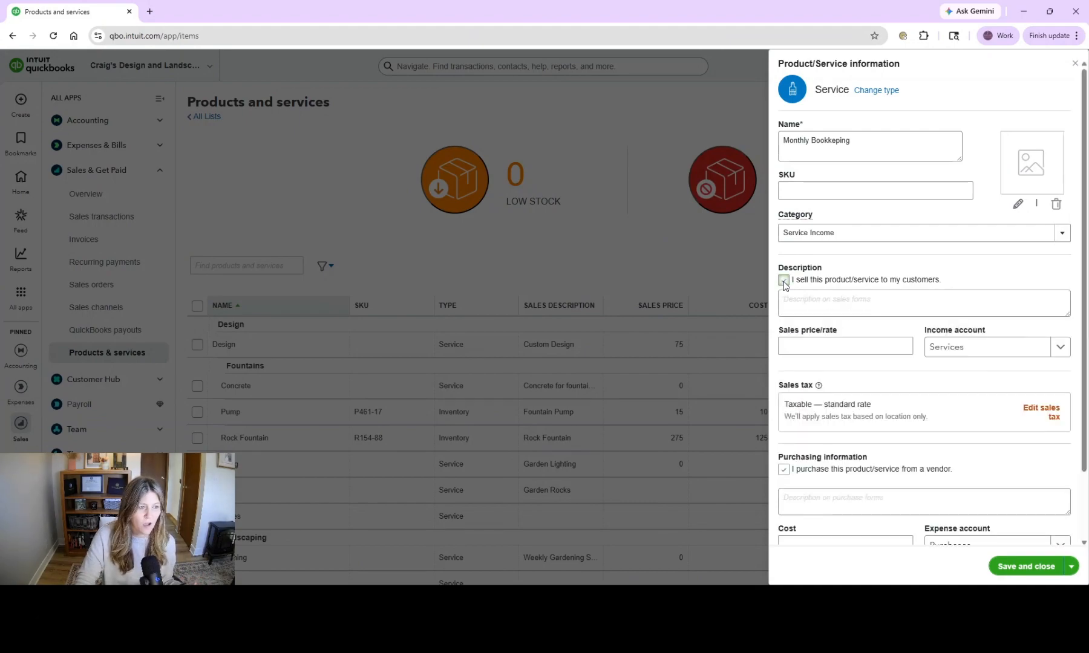
Step: Set the service's sales price/rate to 50 and choose Services as its income account
left_click(889, 348)
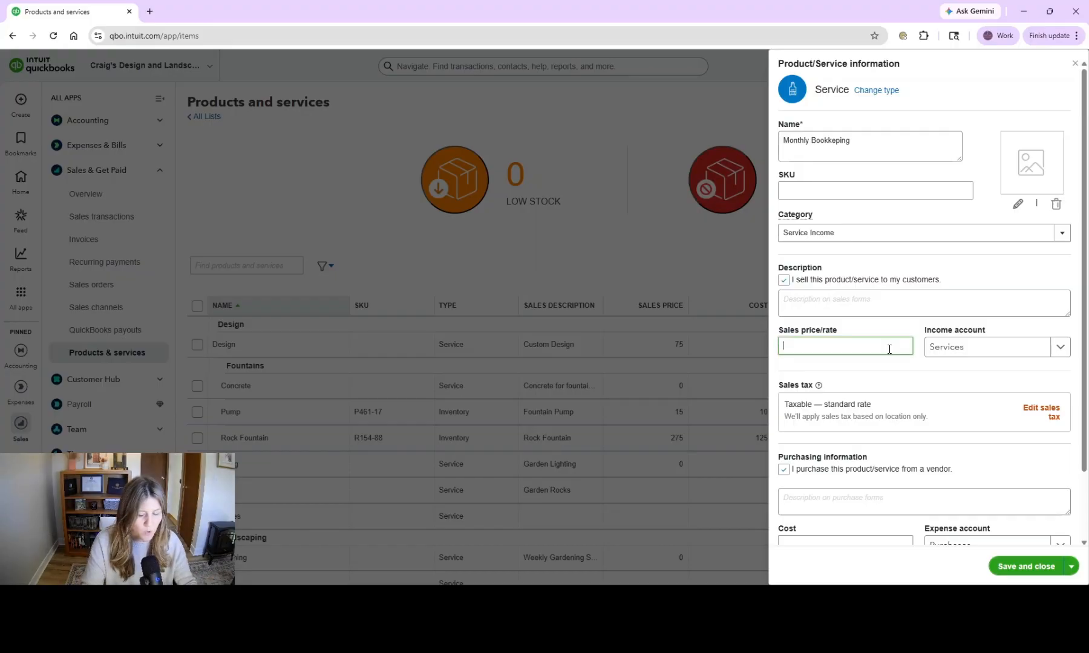
type("50")
key("Tab")
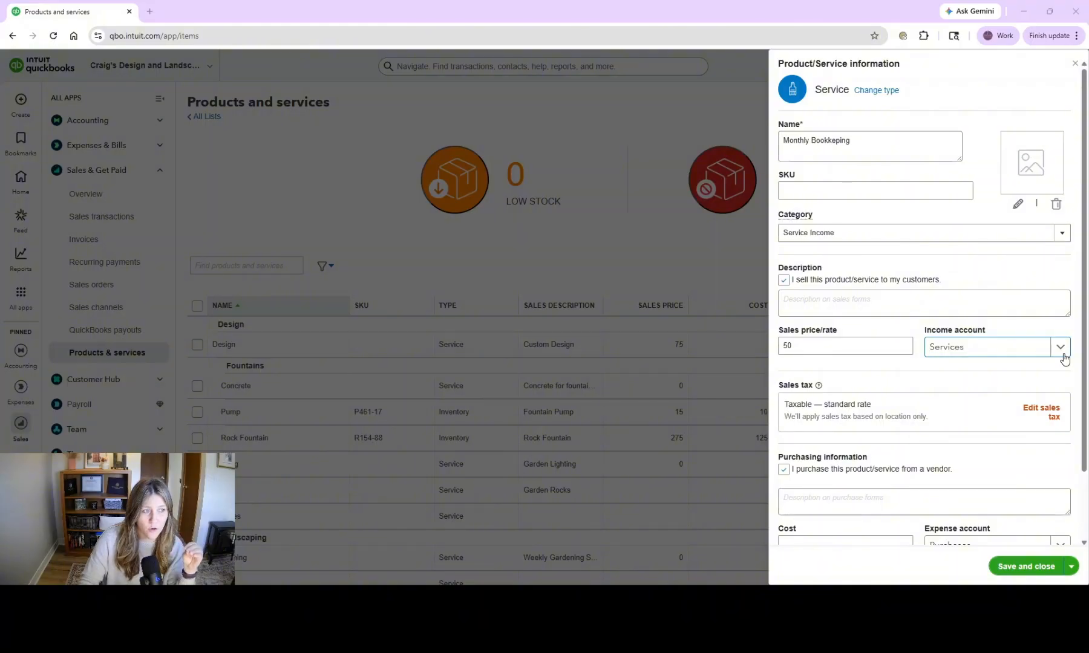
left_click(1064, 358)
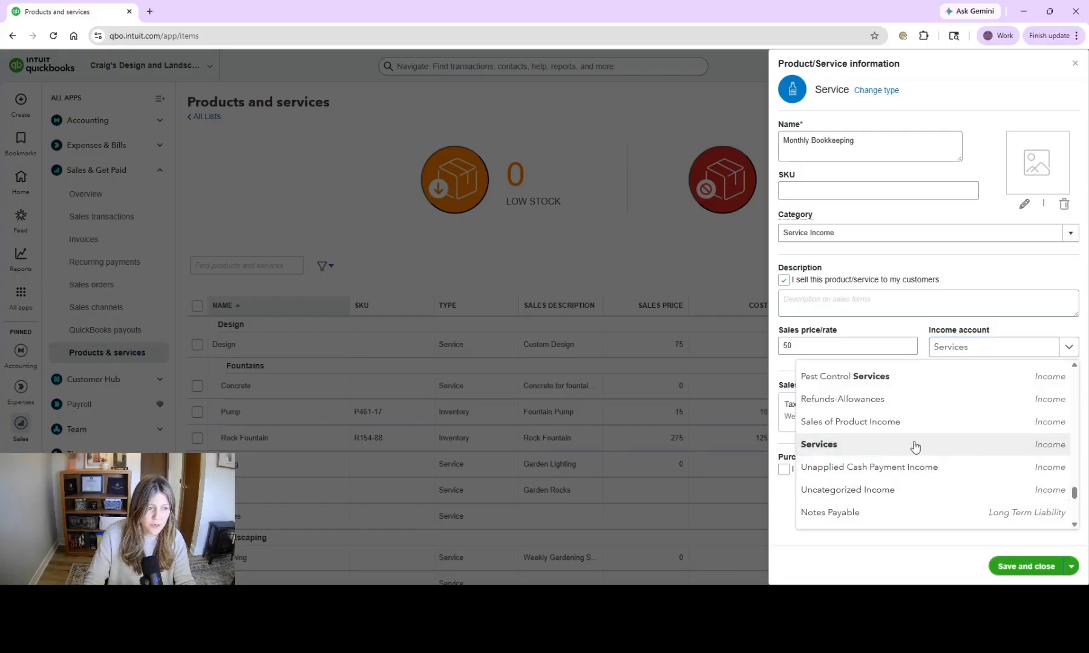
left_click(895, 448)
left_click(897, 302)
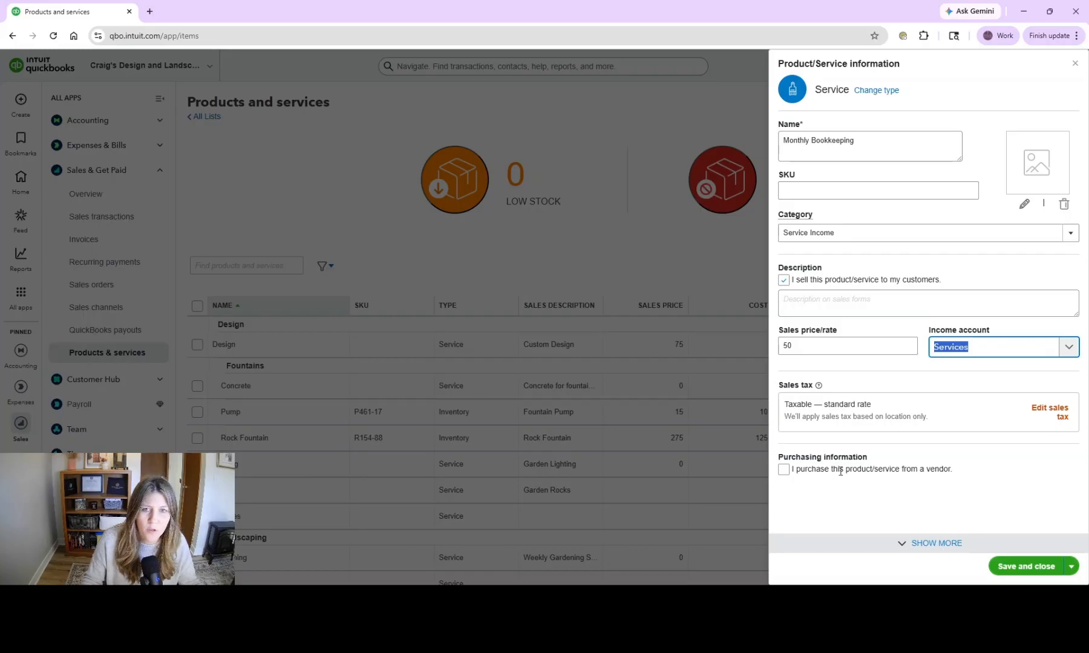
Step: Check the vendor purchasing fields, leave the service marked as not purchased from a vendor, and save it
left_click(784, 470)
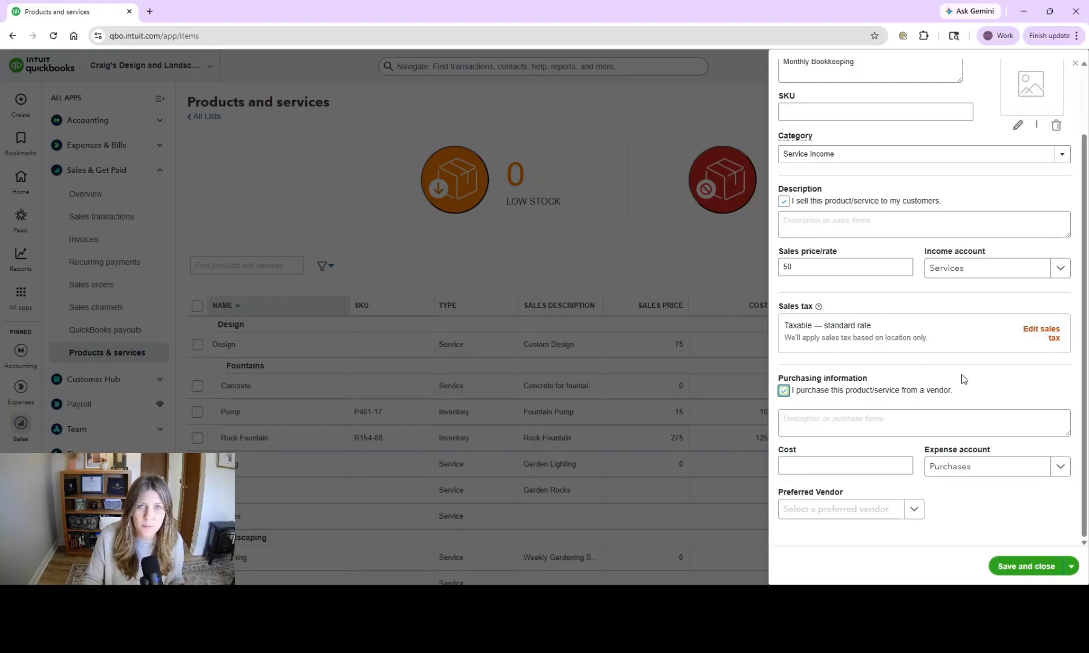
scroll(940, 289, "up", 2)
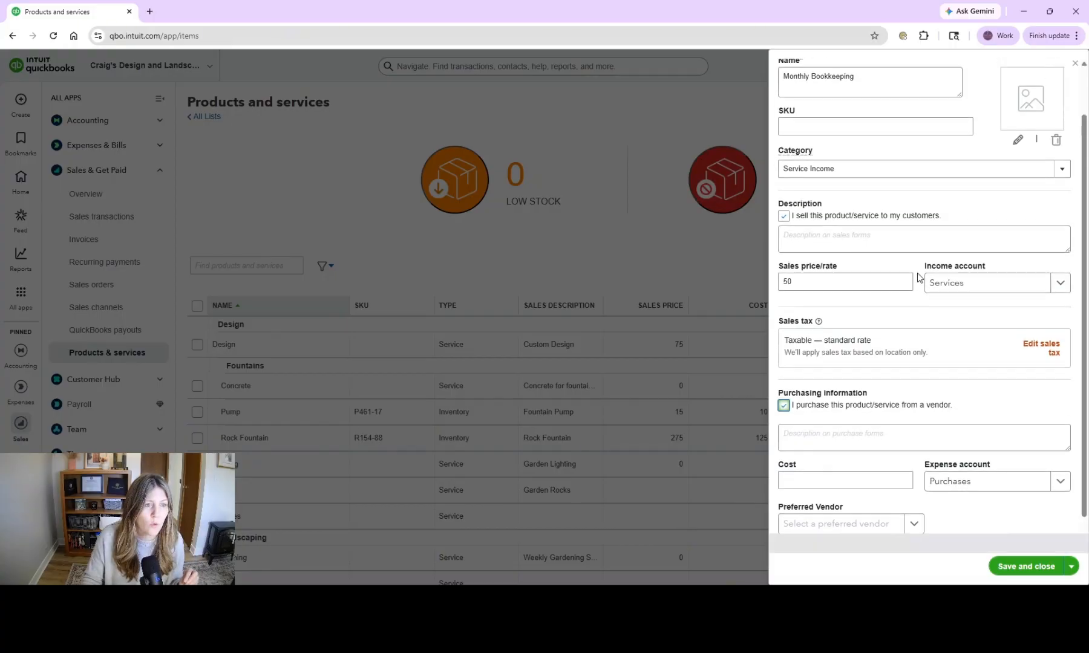
scroll(848, 282, "down", 2)
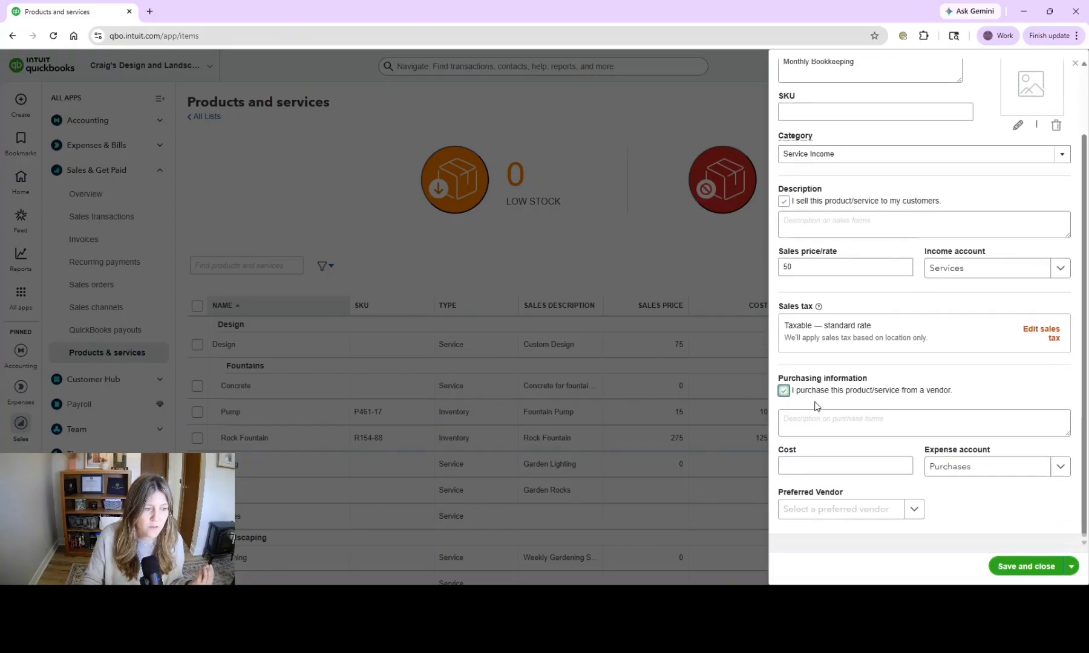
left_click(784, 391)
left_click(1052, 572)
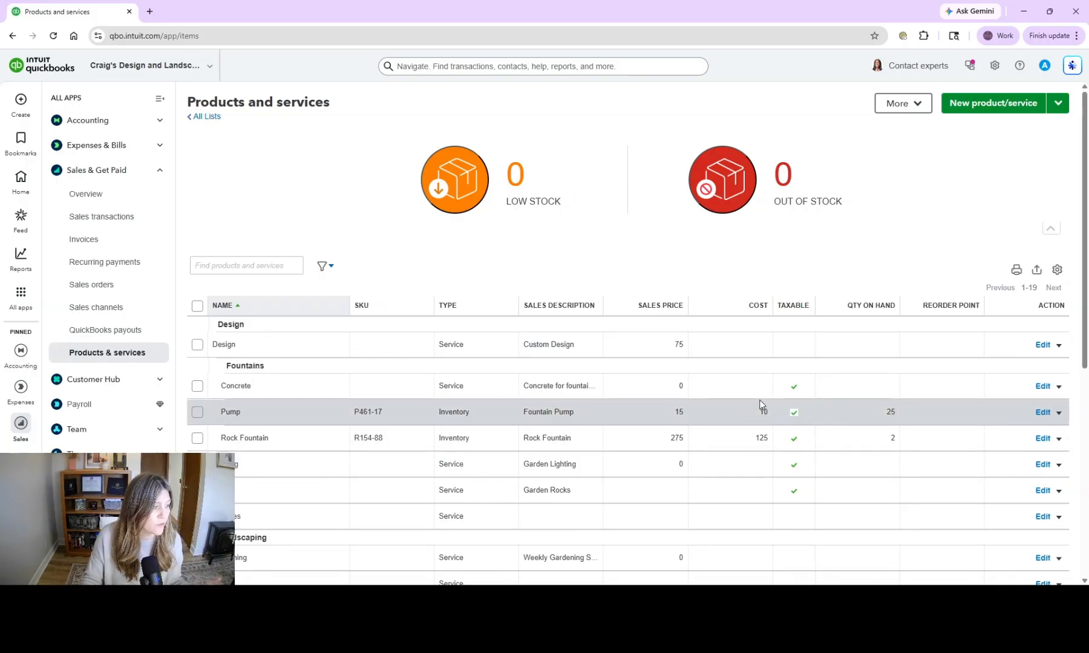
scroll(412, 273, "down", 6)
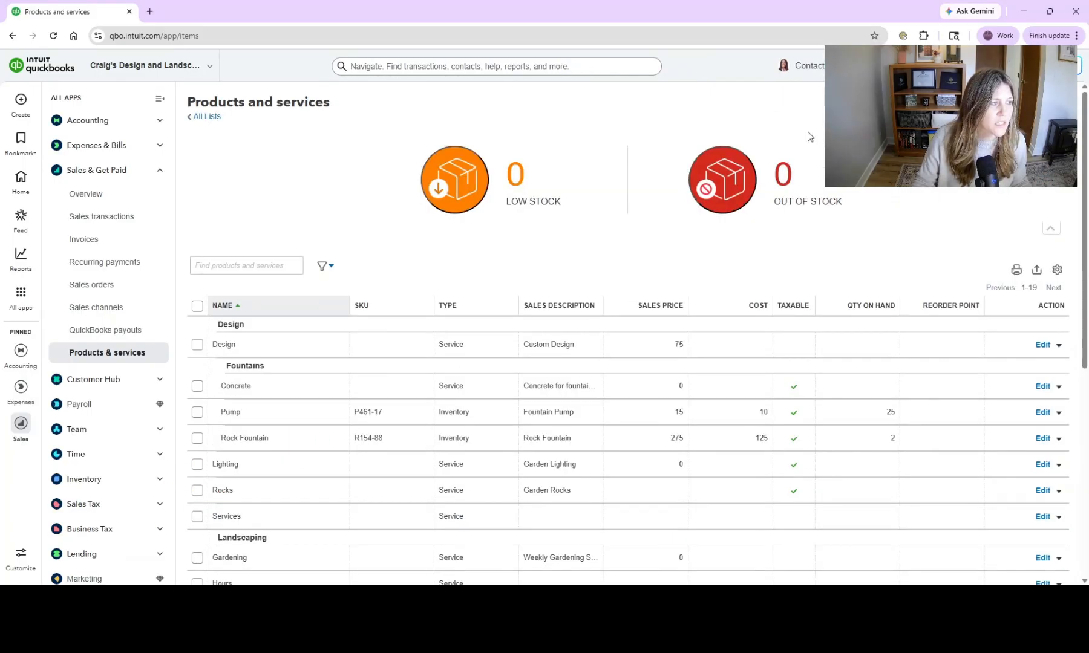
Step: Start a new Non-inventory product named "Rocks" and put it in the Landscaping category
left_click(1081, 126)
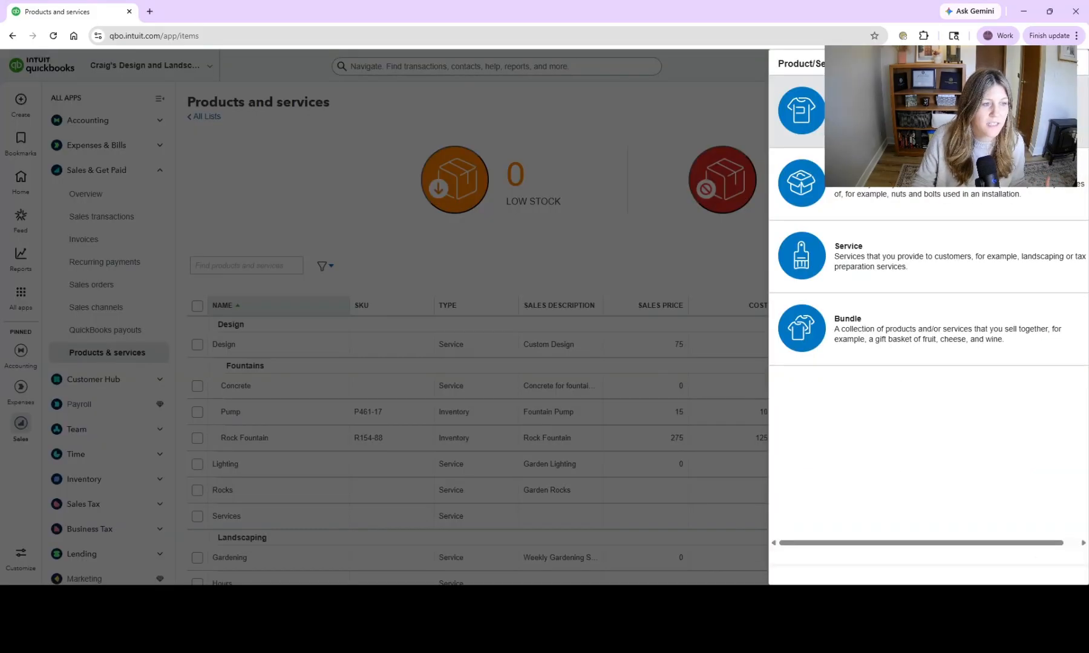
left_click(818, 165)
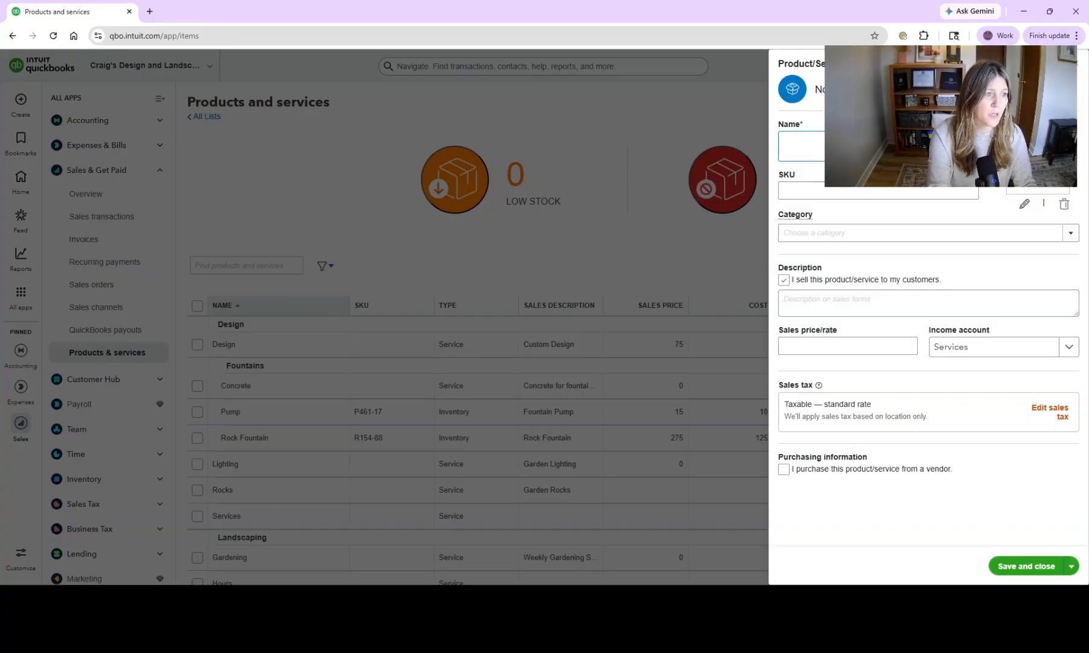
type("Rocks")
mouse_move(808, 221)
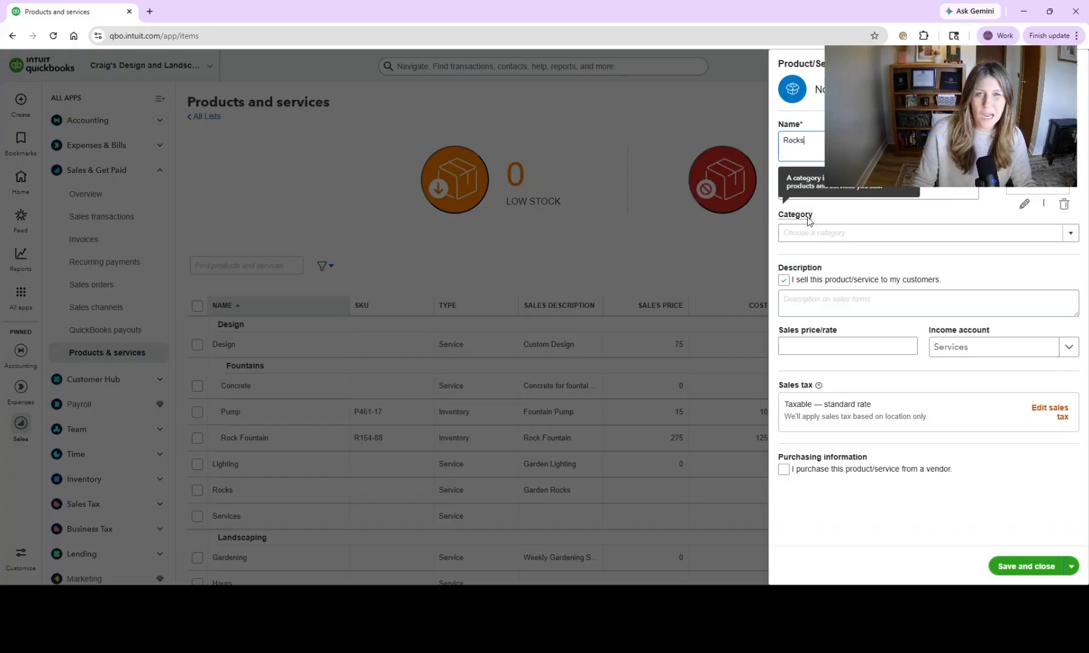
left_click(1071, 236)
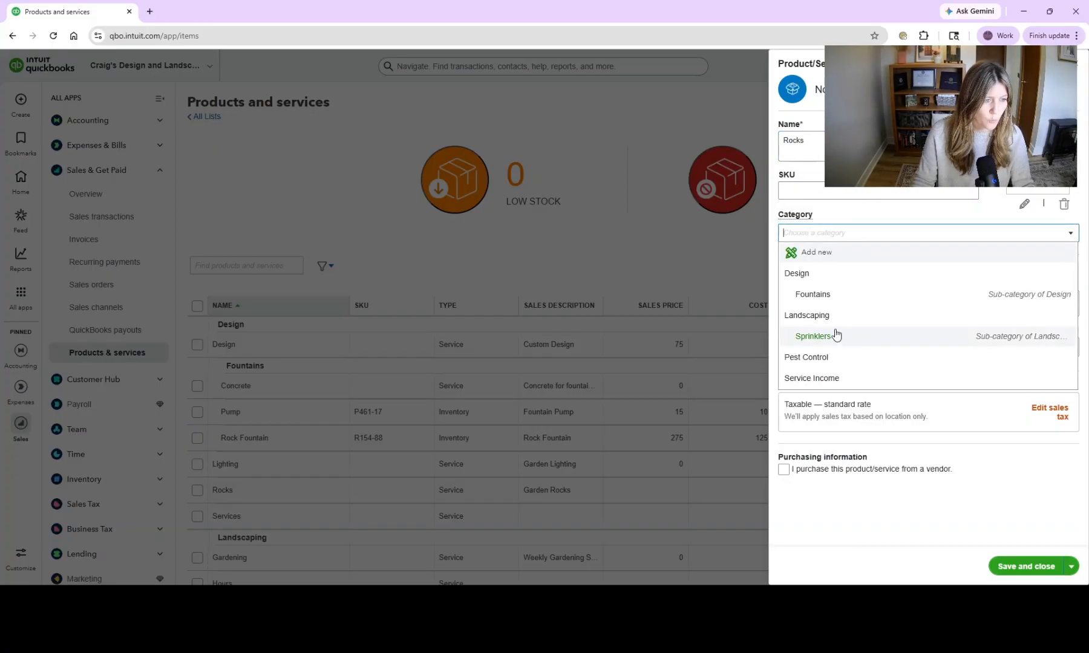
left_click(823, 320)
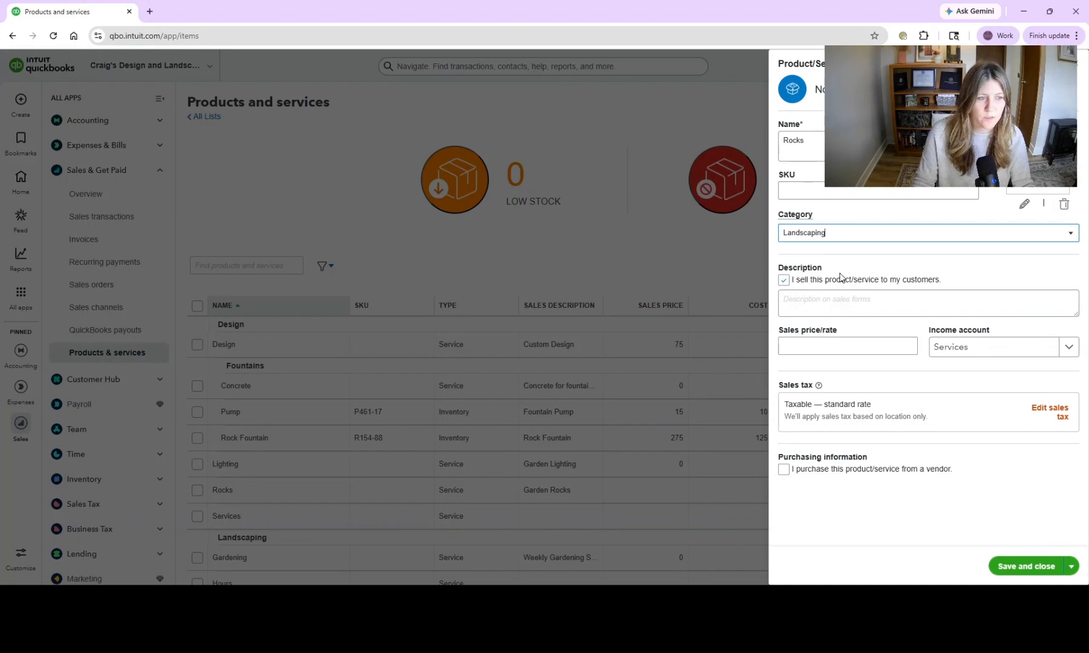
Step: Set the Rocks sales price to 15 with Sales of Product Income as the income account, and save the product
left_click(853, 349)
type("15")
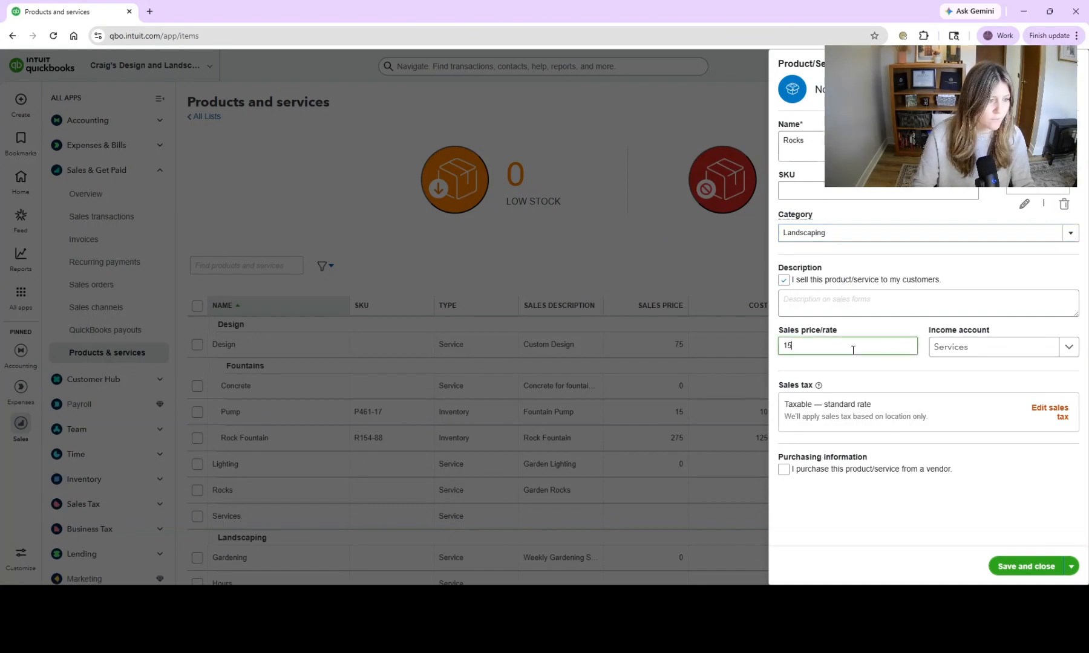
left_click(1077, 349)
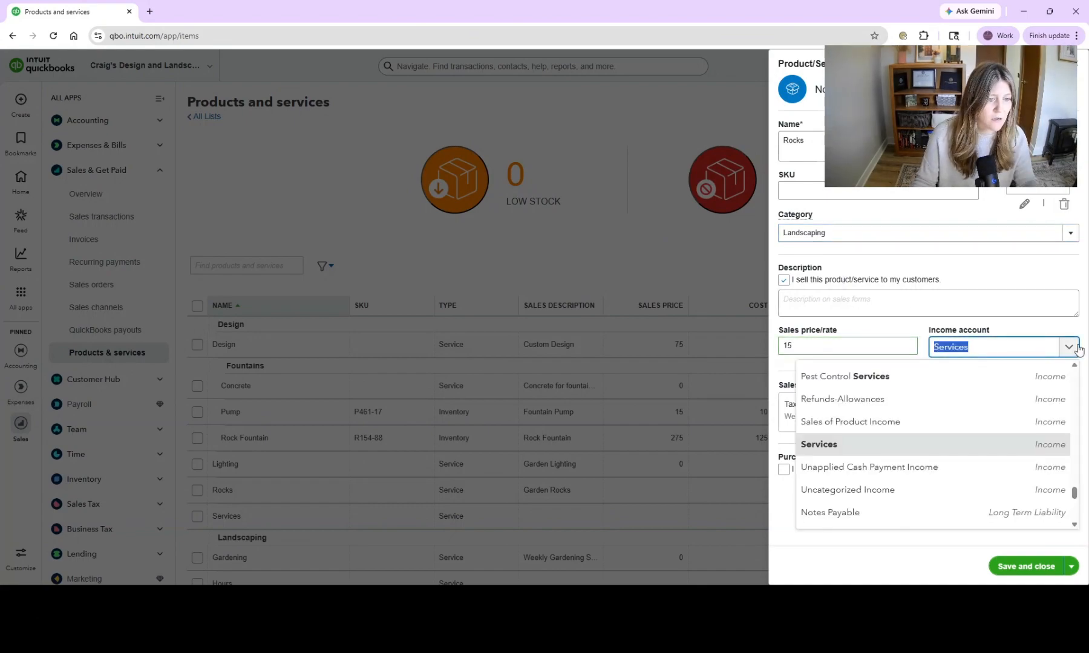
left_click(870, 427)
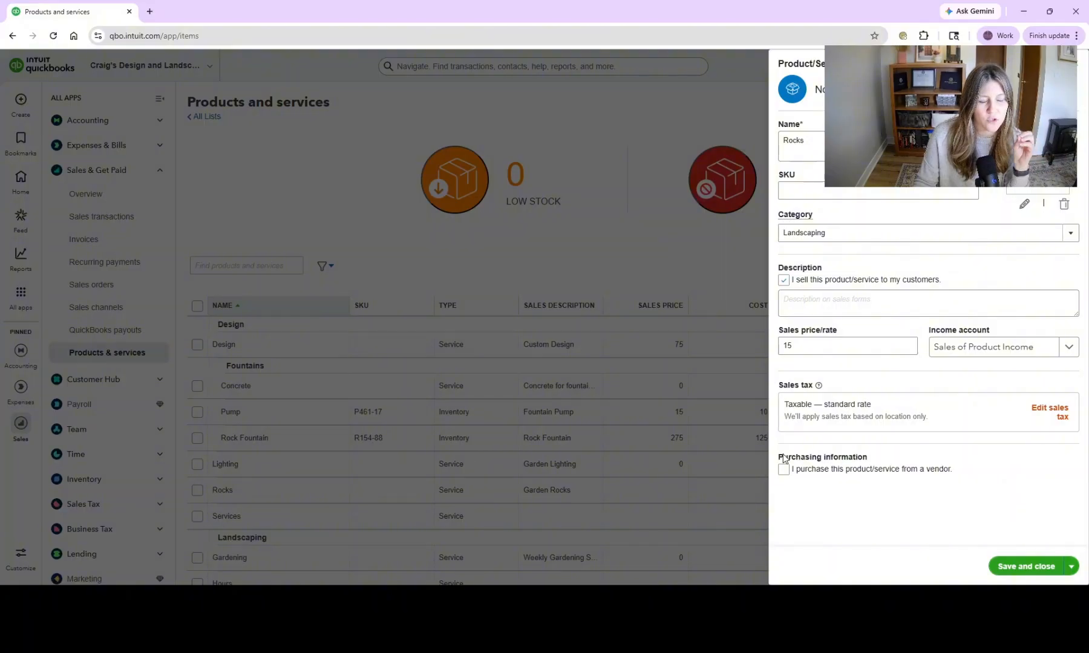
left_click(999, 569)
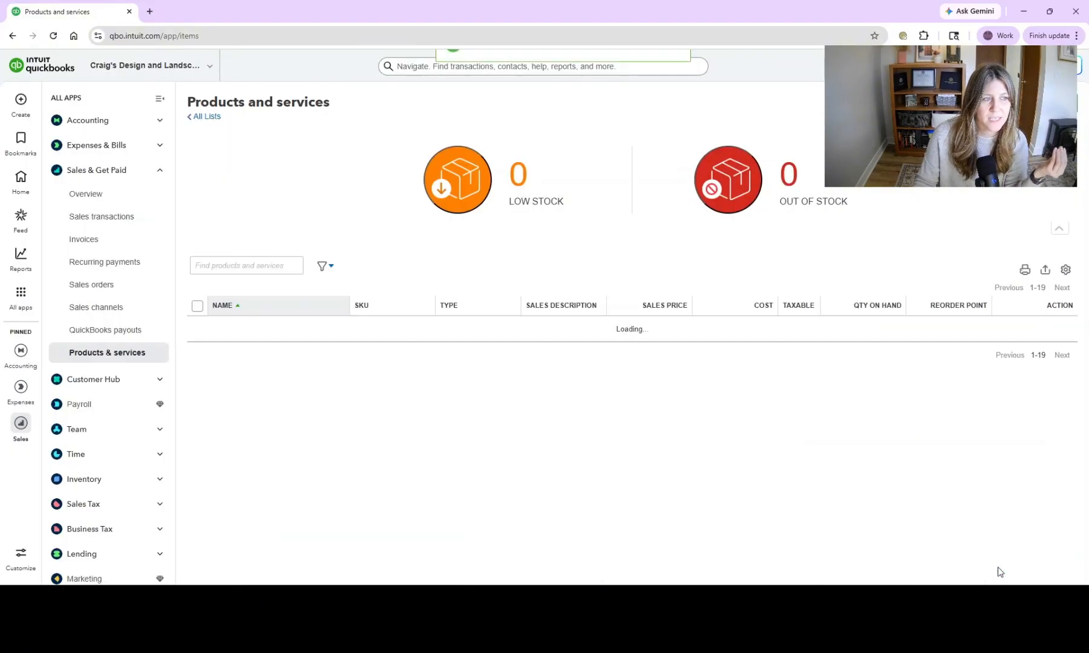
scroll(498, 315, "down", 3)
scroll(498, 318, "down", 1)
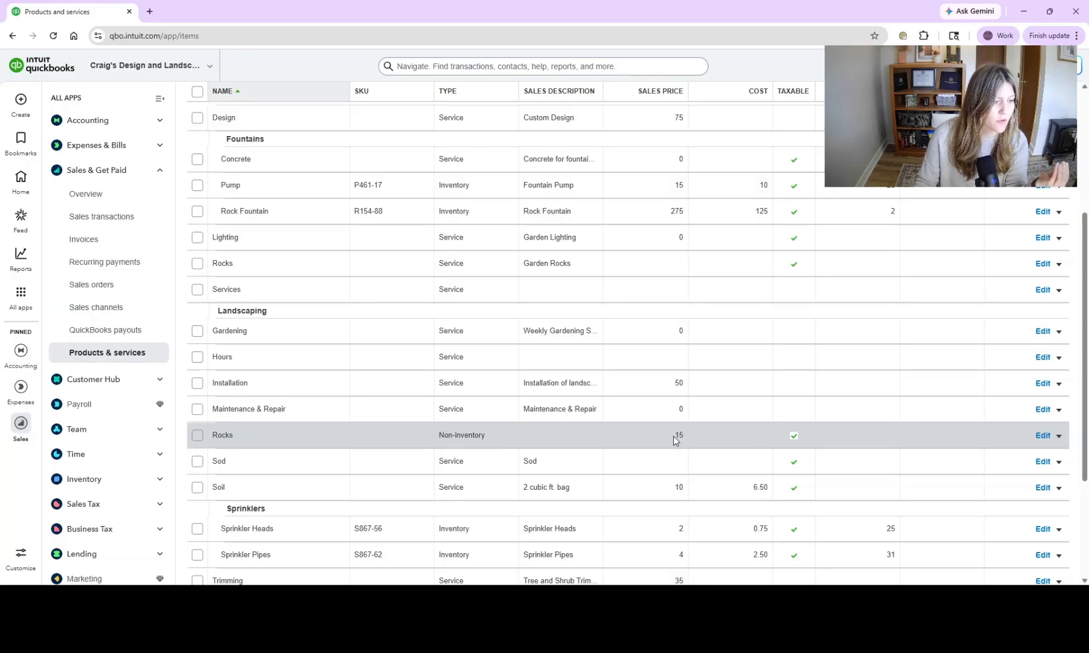
left_click(789, 431)
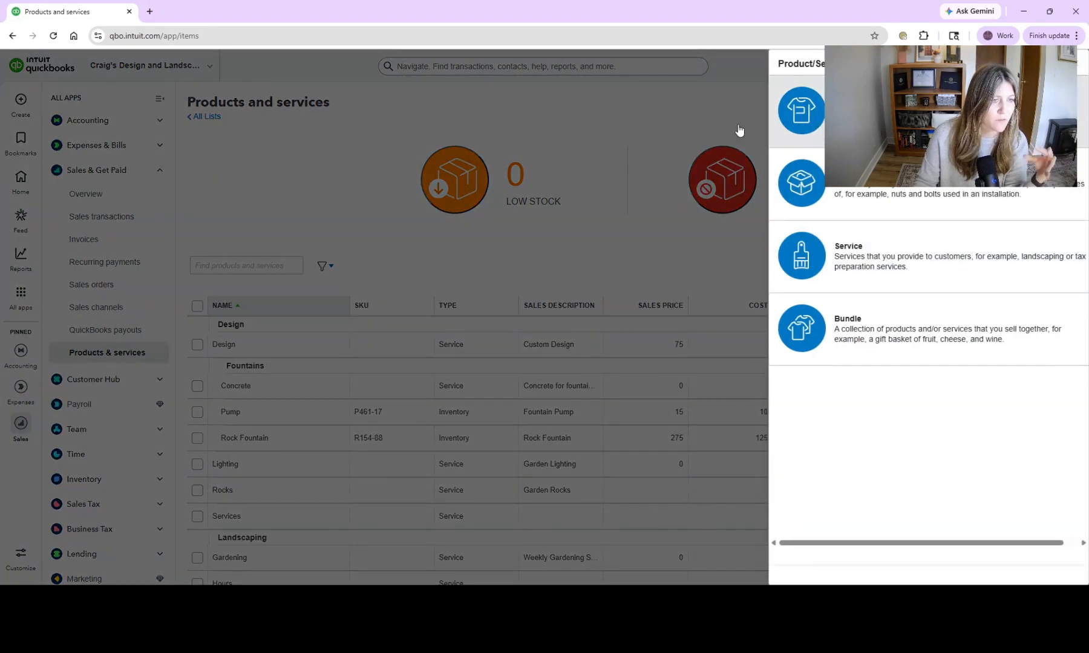
left_click(761, 338)
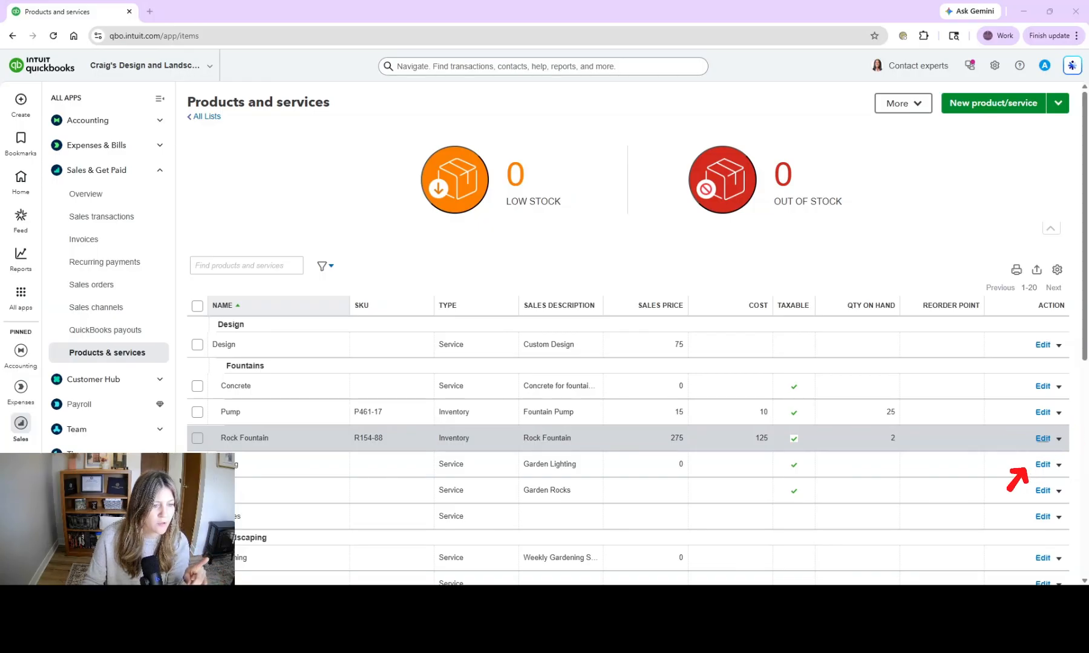
Step: Open the Rock Fountain inventory item for editing, try a reorder point of 1, and clear it again
left_click(1039, 440)
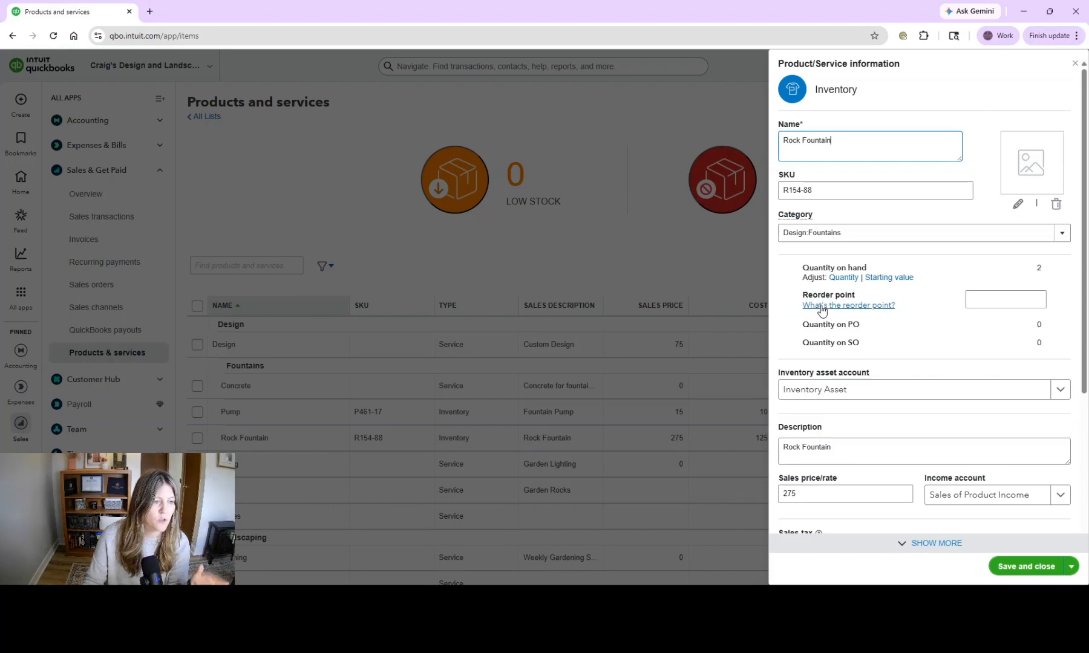
left_click(1002, 296)
type("1")
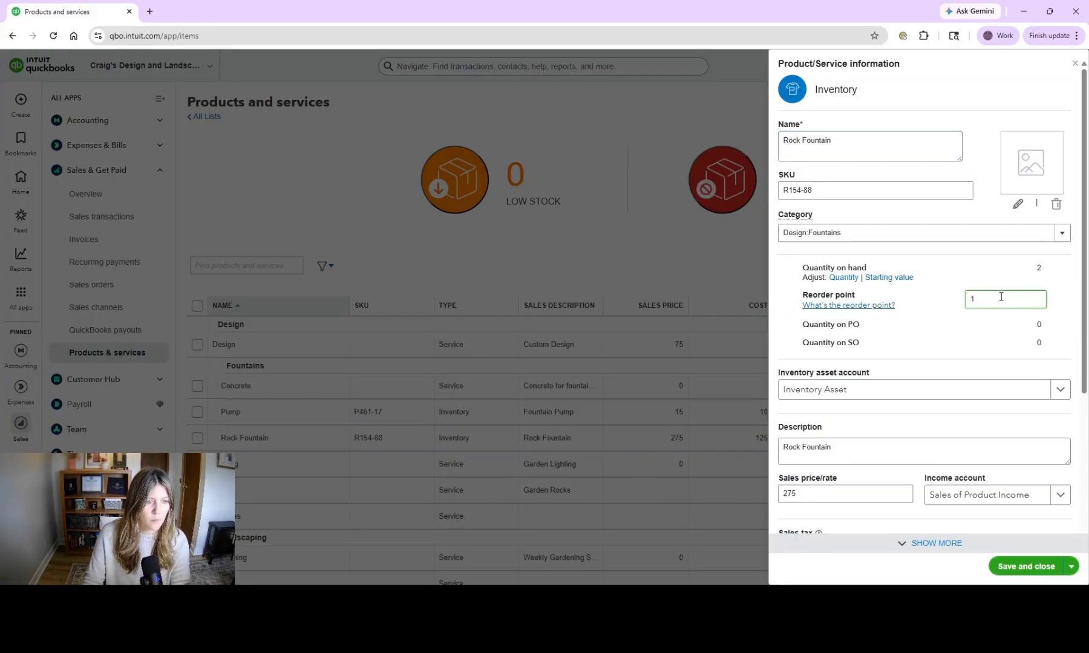
key("Tab")
left_click(999, 303)
key("BackSpace")
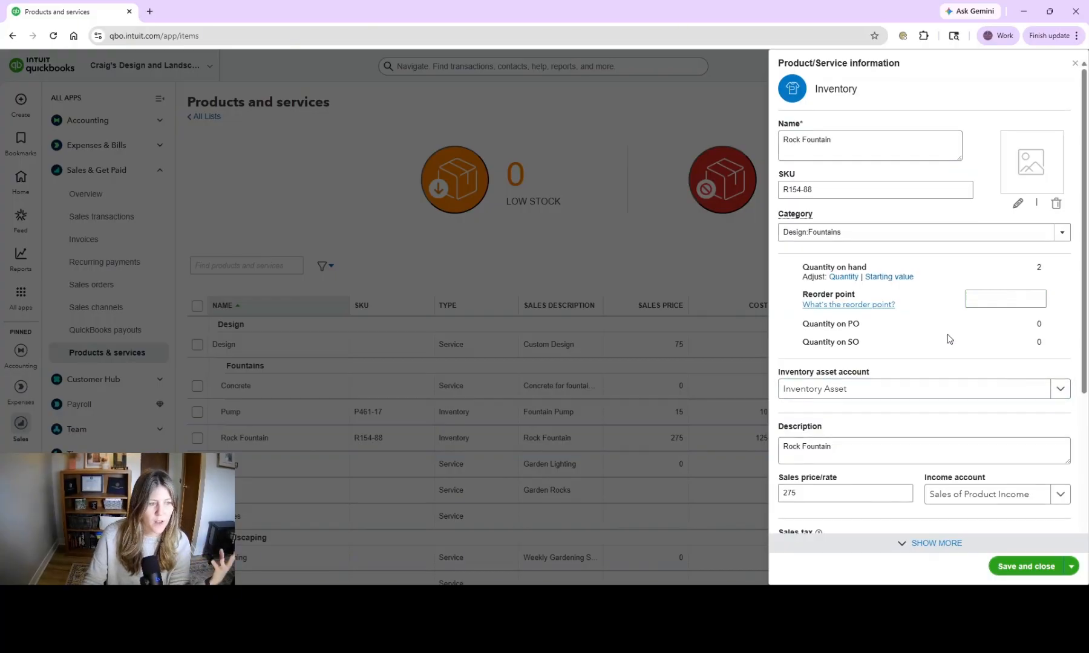
Step: Review the Rock Fountain item's inventory asset account choices, income account and purchasing information
scroll(948, 337, "down", 3)
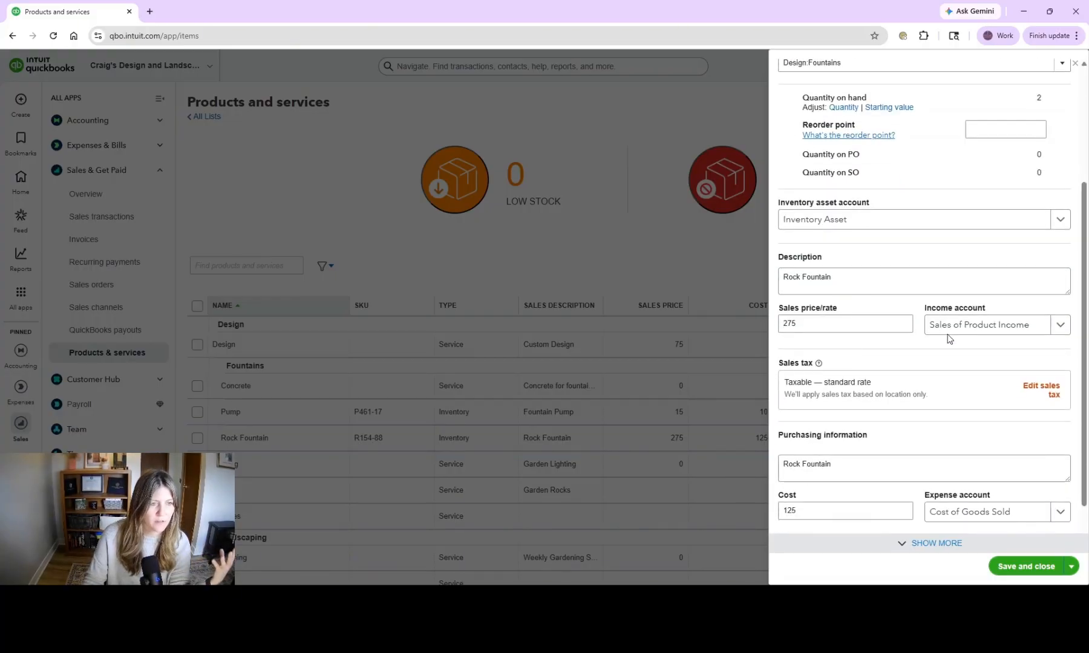
left_click(1061, 221)
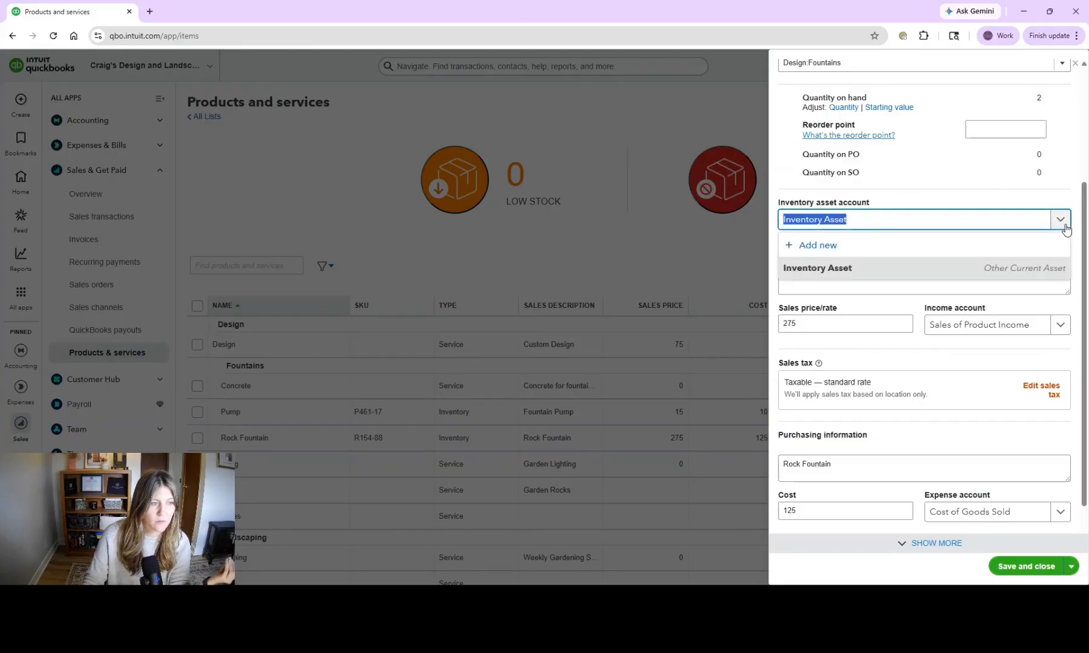
left_click(903, 213)
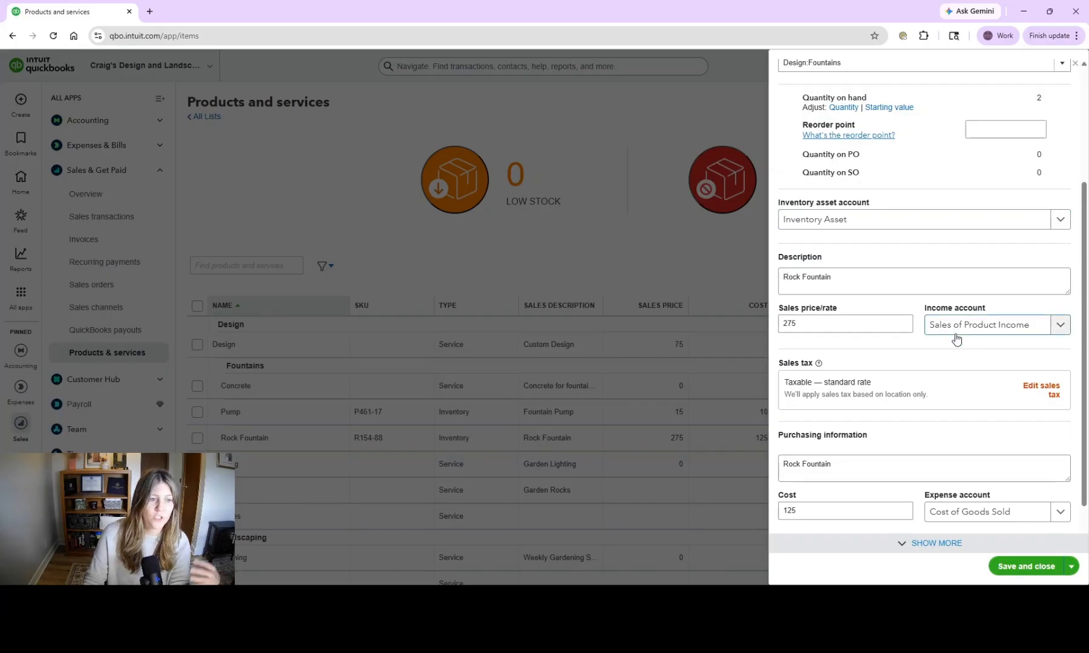
scroll(956, 339, "down", 1)
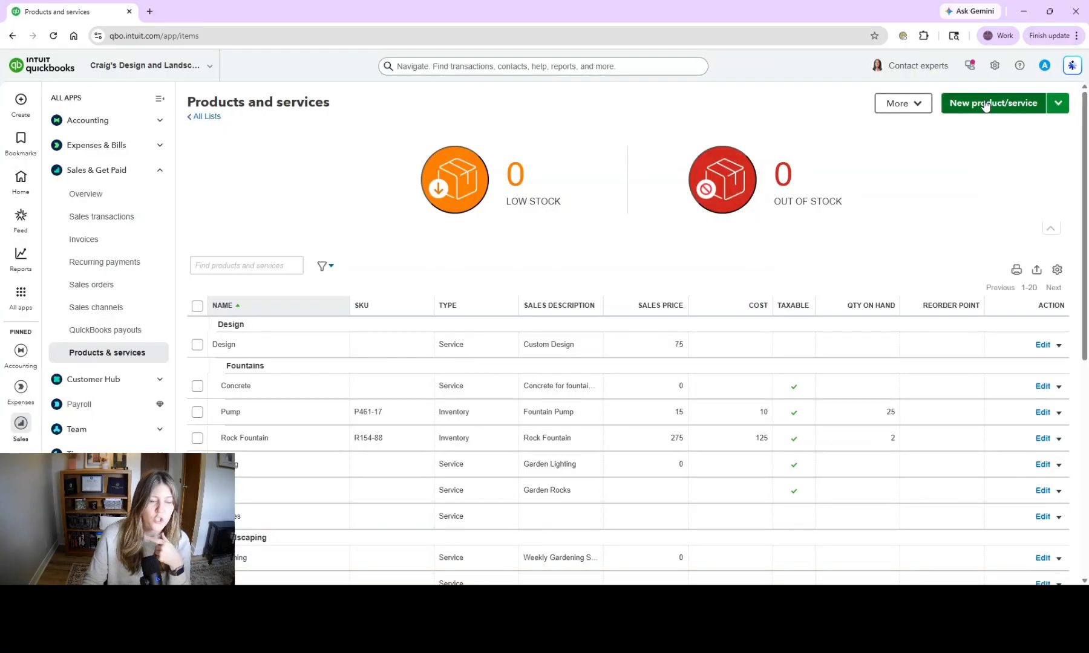
Step: Open a blank form for a new Inventory product to examine its fields
left_click(986, 106)
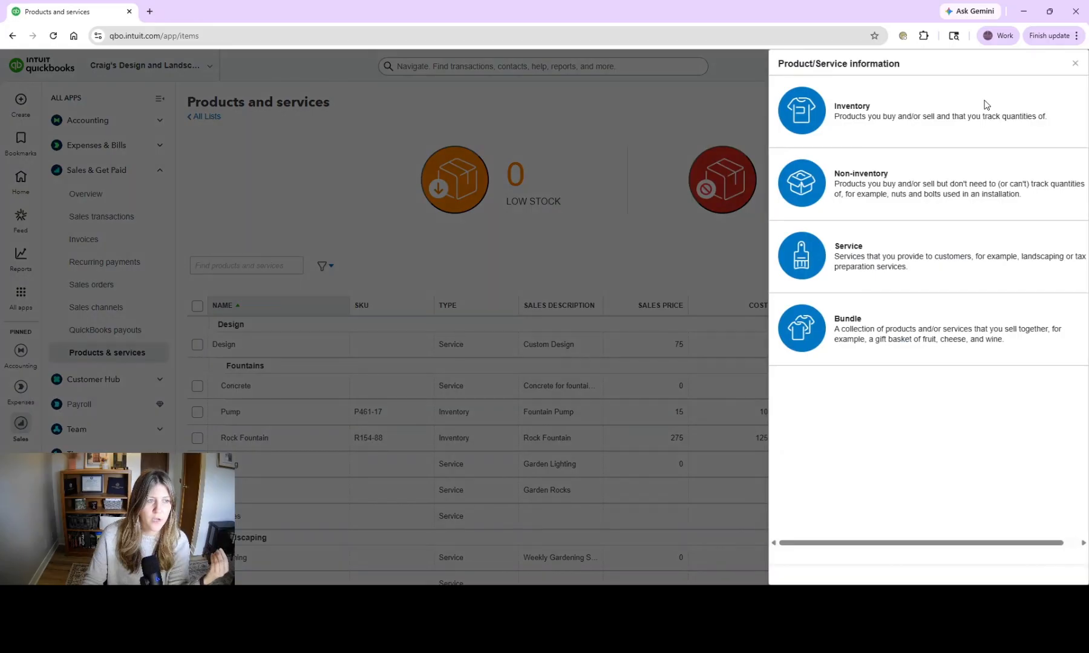
left_click(887, 115)
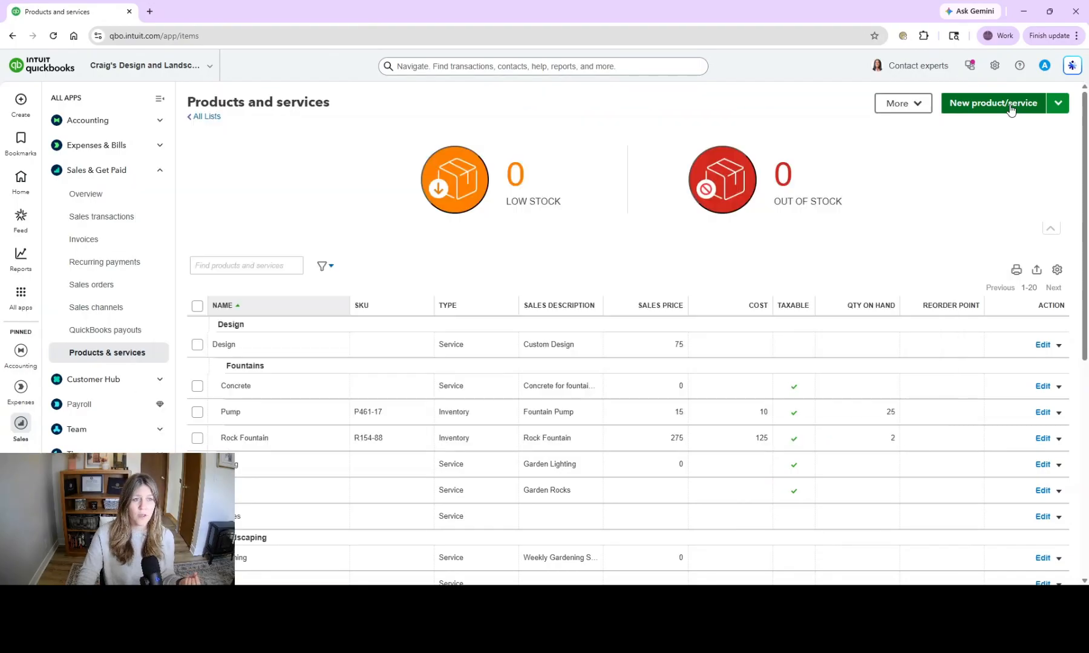
Step: Start a new product/service of type Bundle and name it "Design Package #1"
left_click(1010, 104)
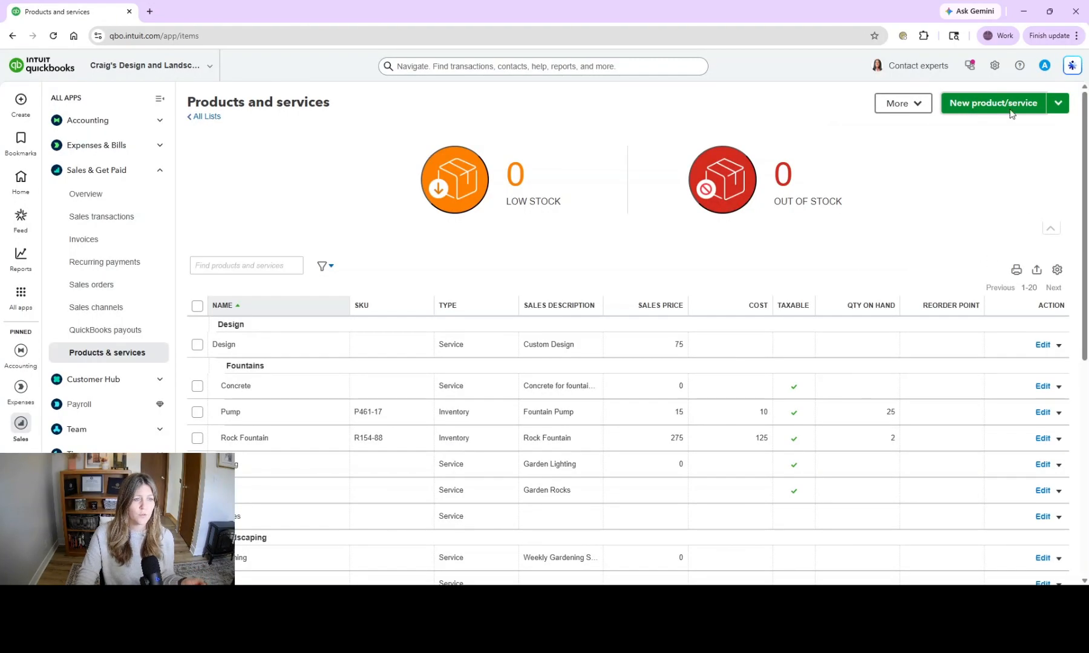
left_click(993, 104)
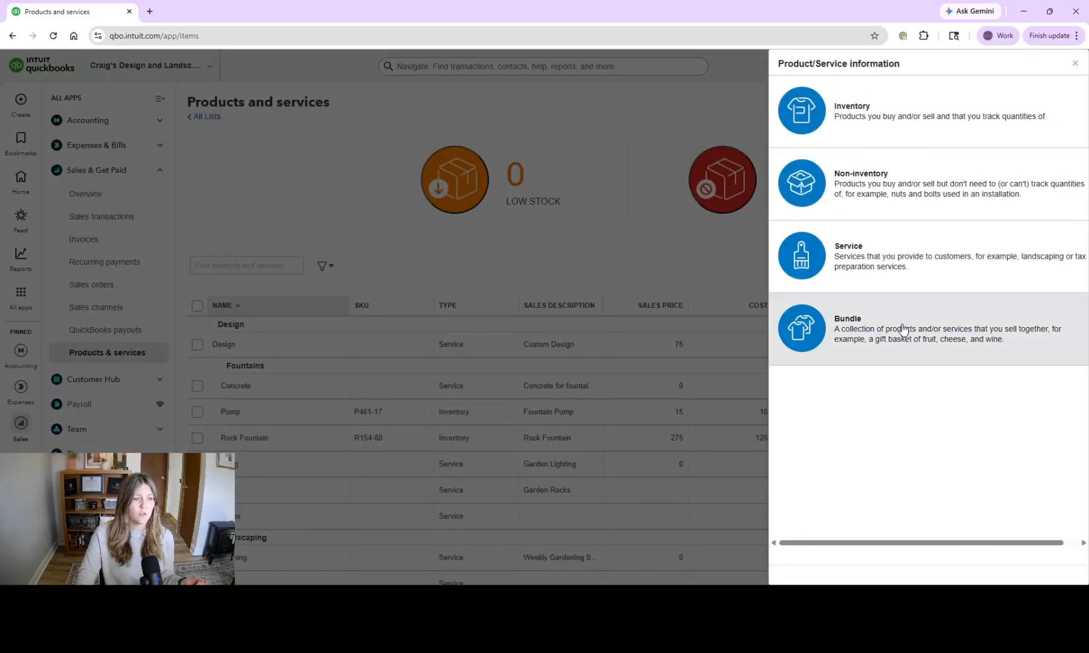
left_click(904, 328)
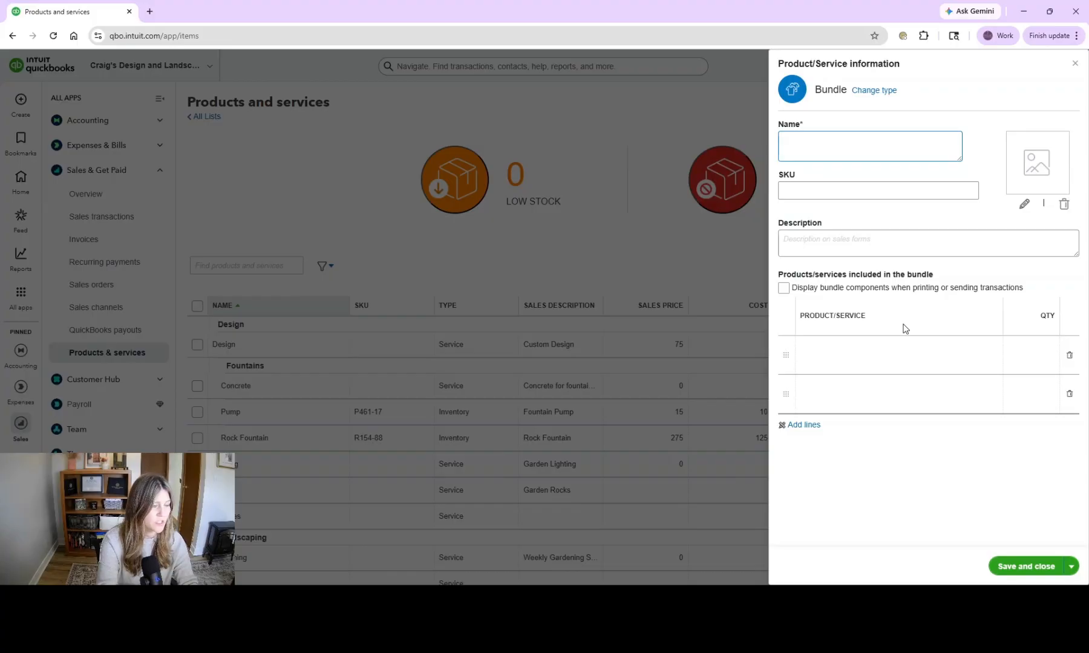
type("Design Package")
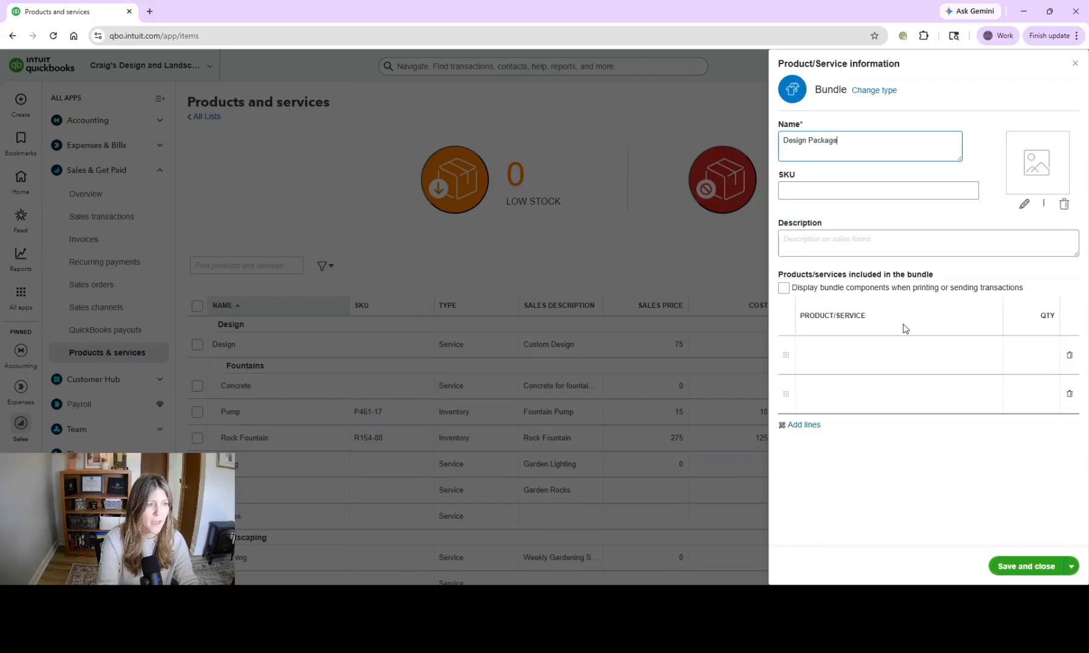
type(" #1")
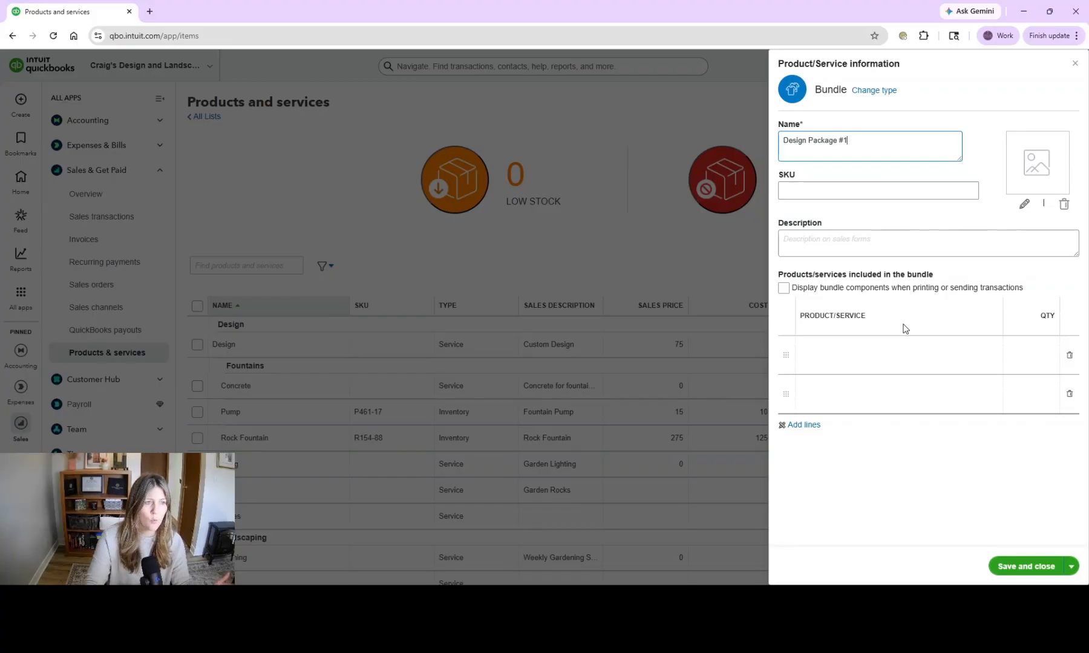
Step: Add the Design and Installation services to the bundle as its first two components, quantity 1 each
left_click(872, 246)
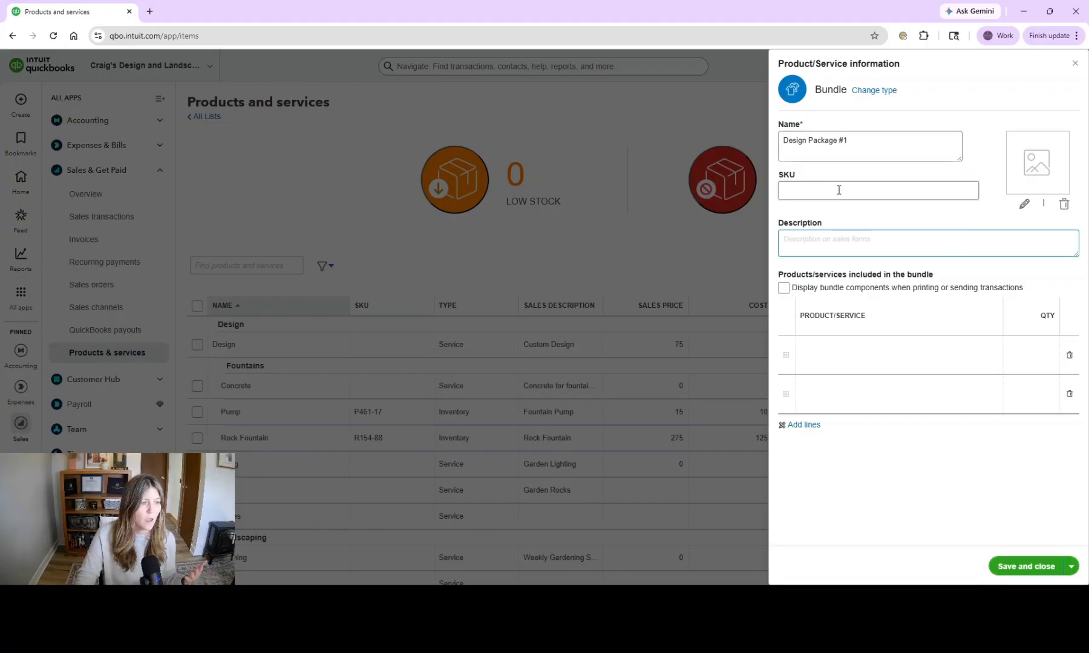
left_click(805, 249)
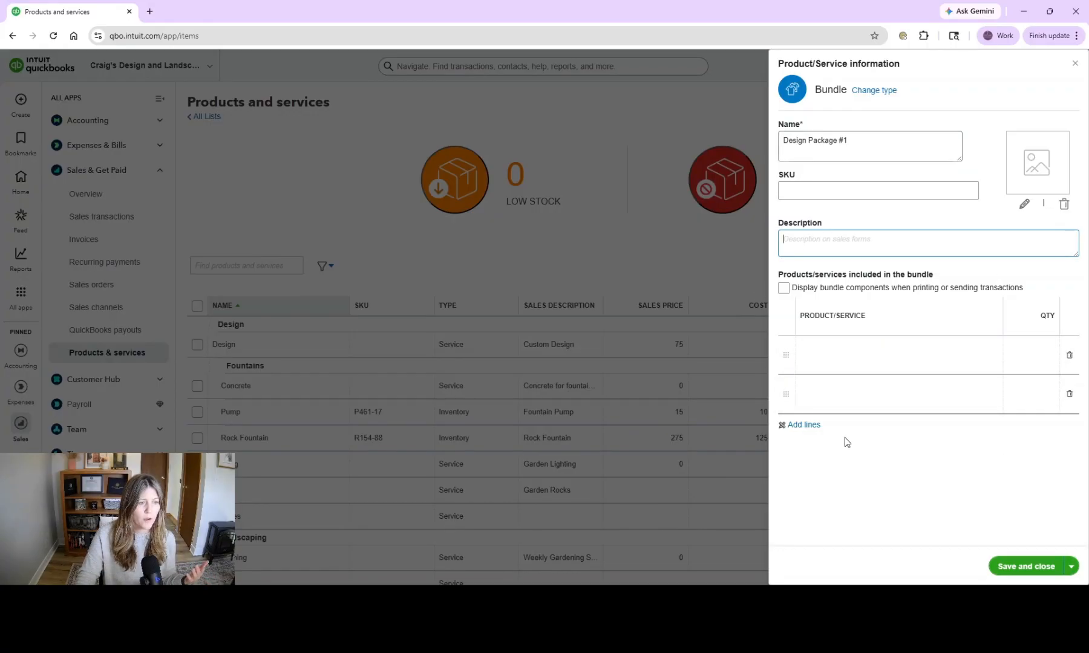
left_click(863, 360)
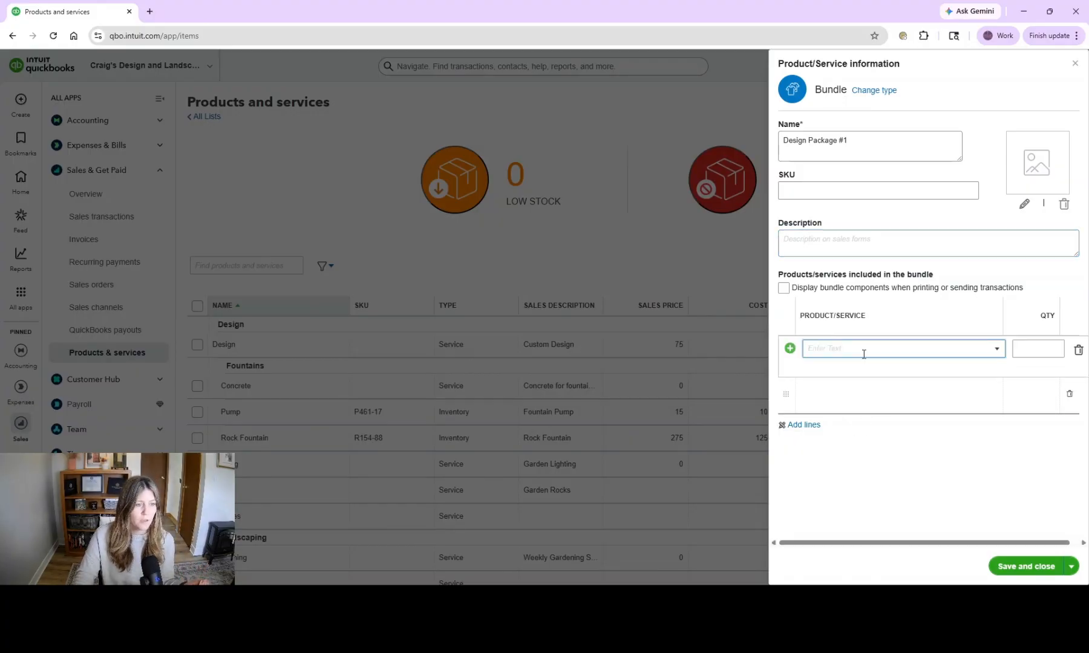
left_click(996, 351)
left_click(657, 400)
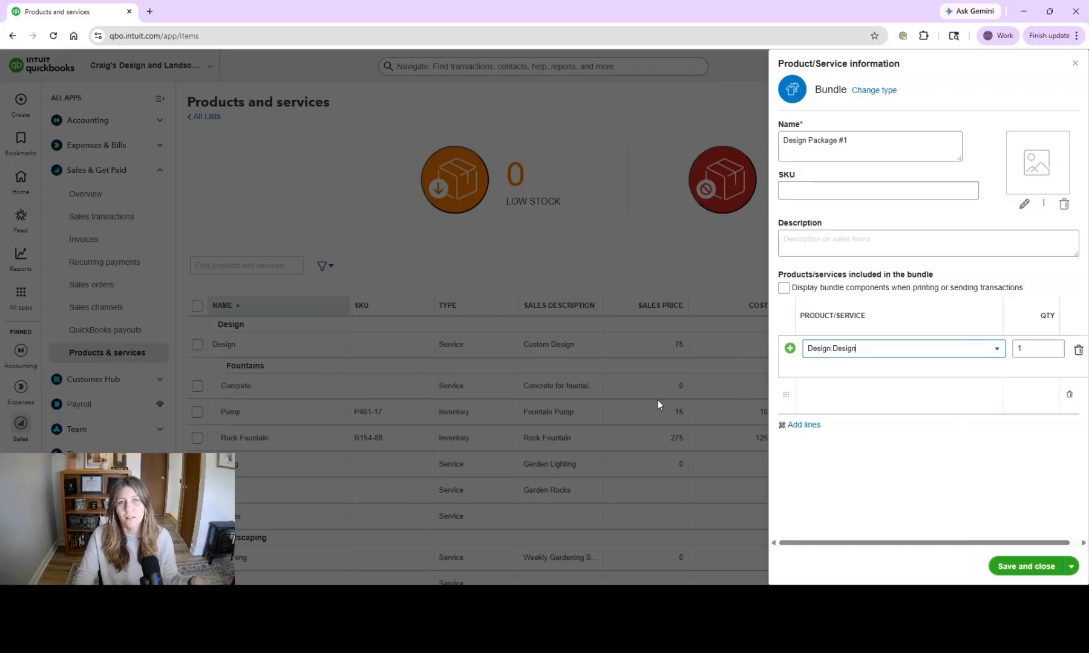
left_click(1011, 394)
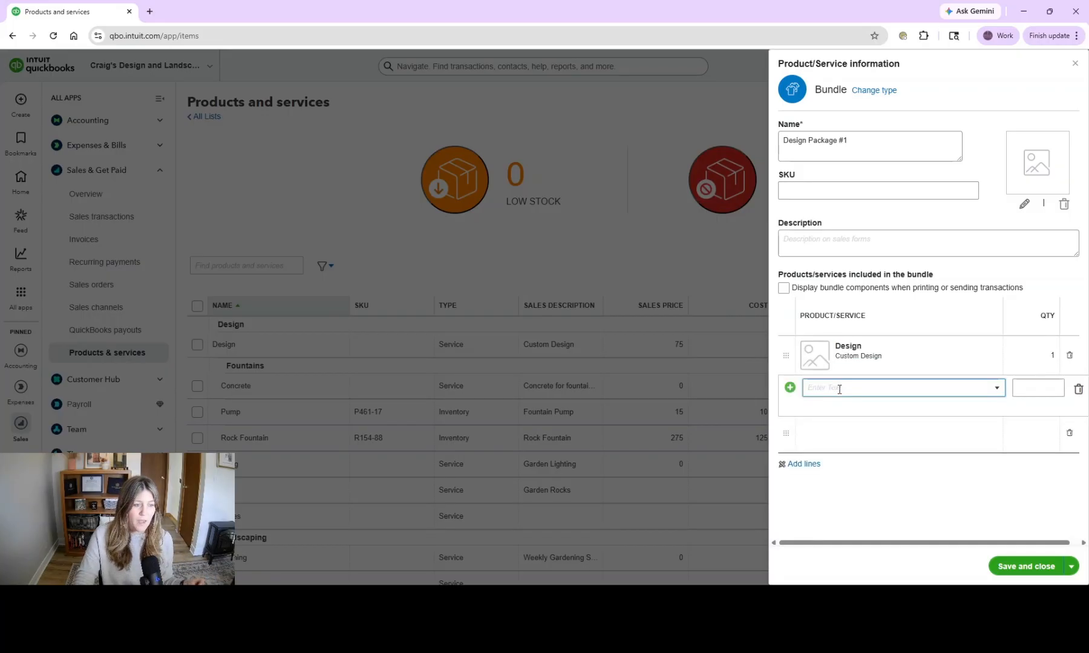
left_click(997, 388)
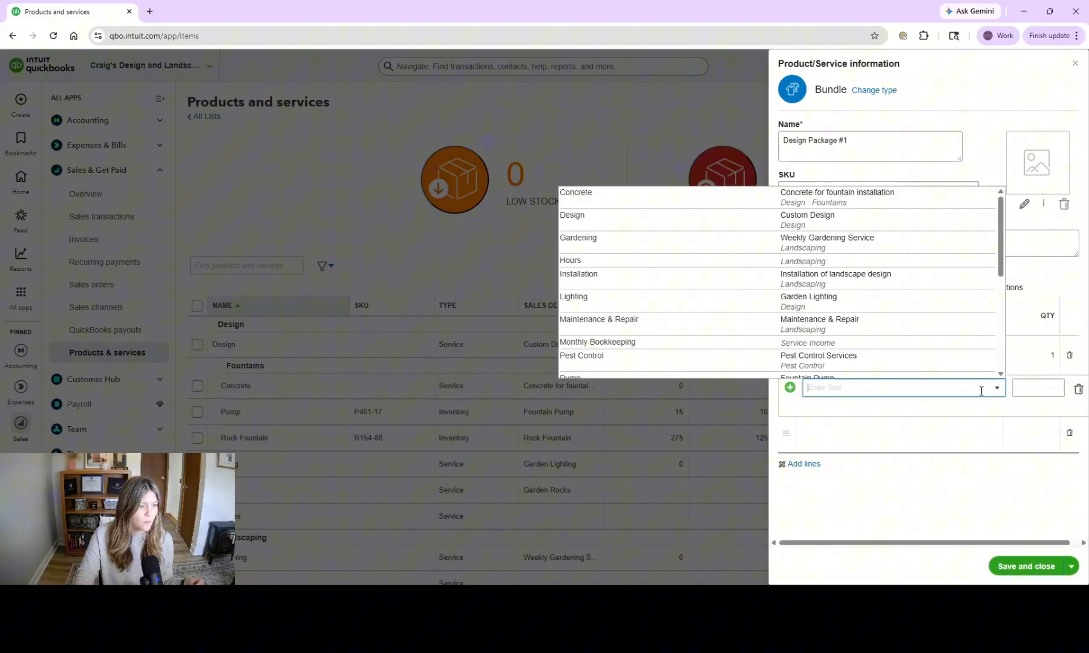
left_click(749, 284)
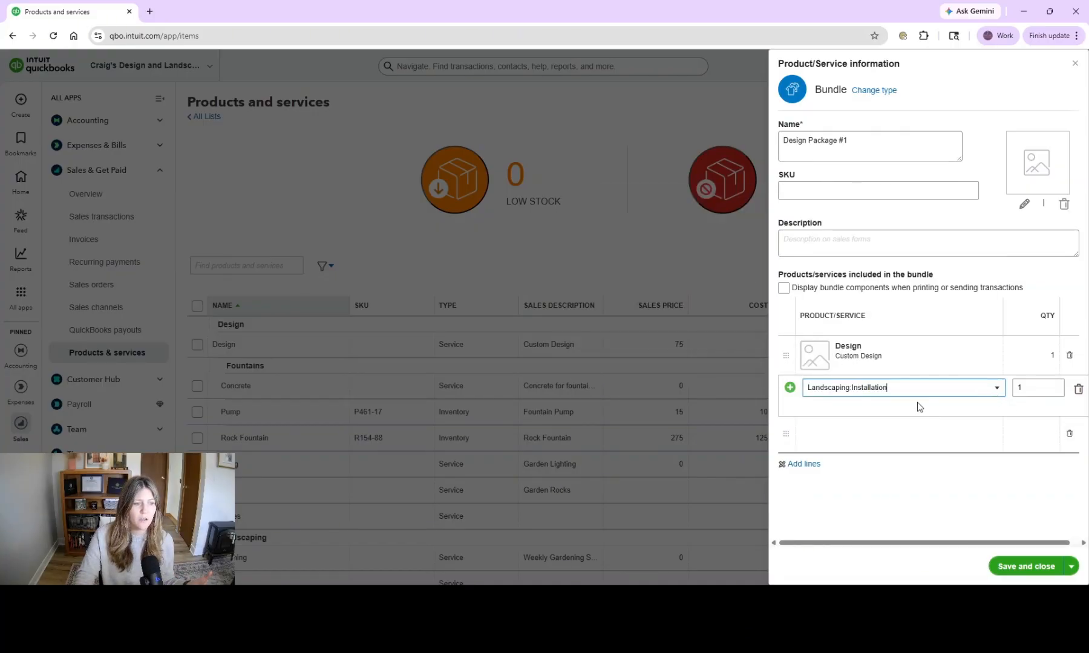
Step: Add Sprinkler Pipes, Sprinkler Heads and the Design category's Services item to the bundle, quantity 1 each
left_click(816, 449)
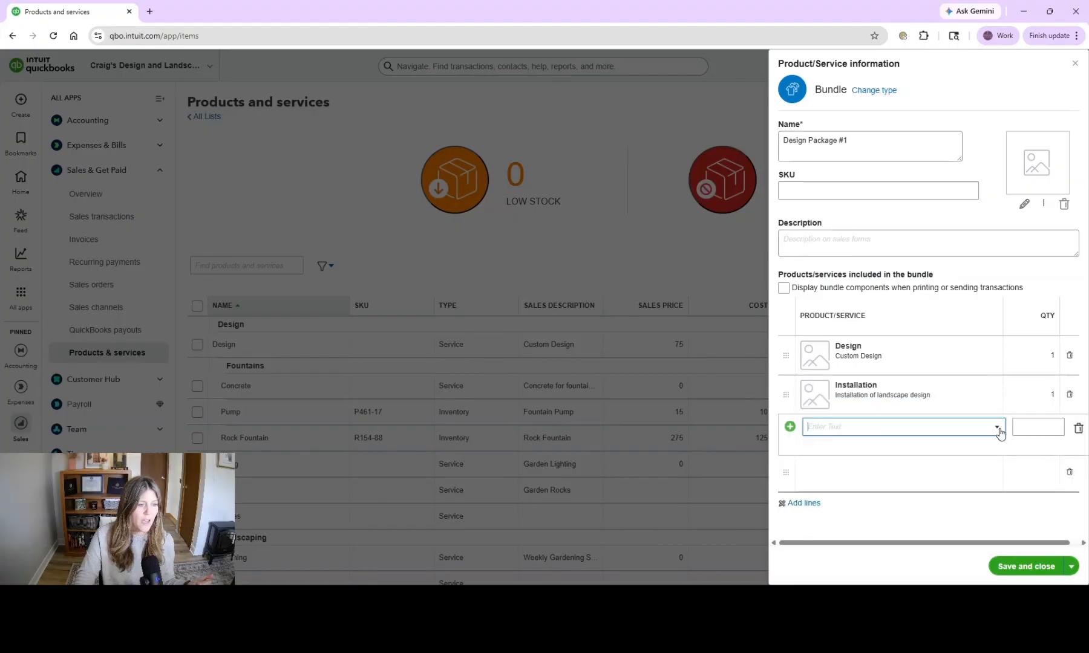
left_click(996, 427)
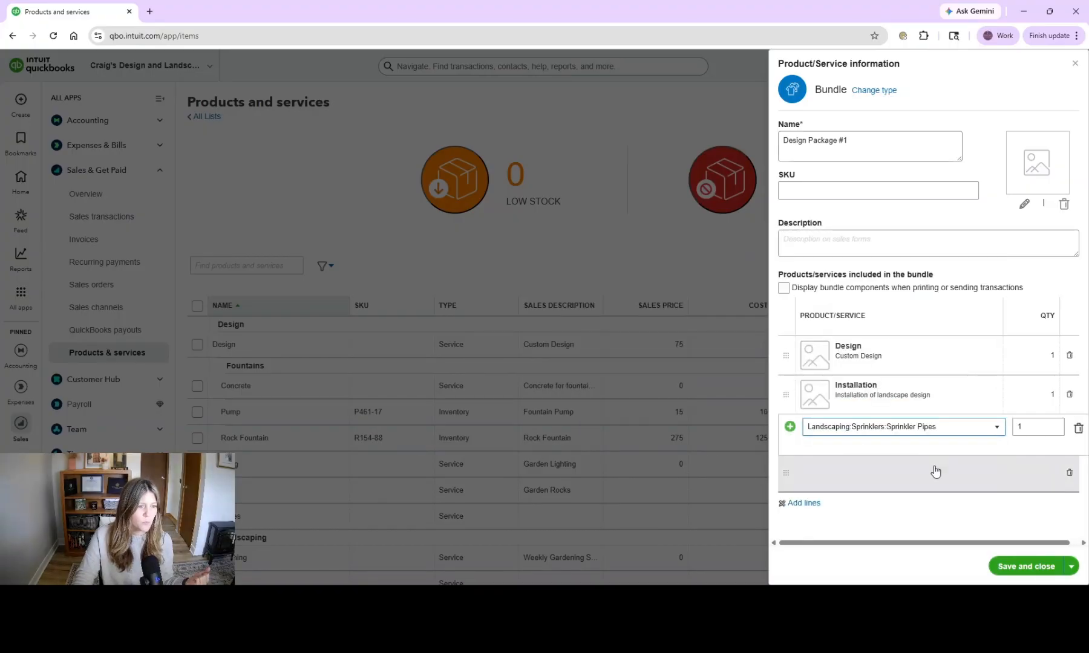
left_click(932, 471)
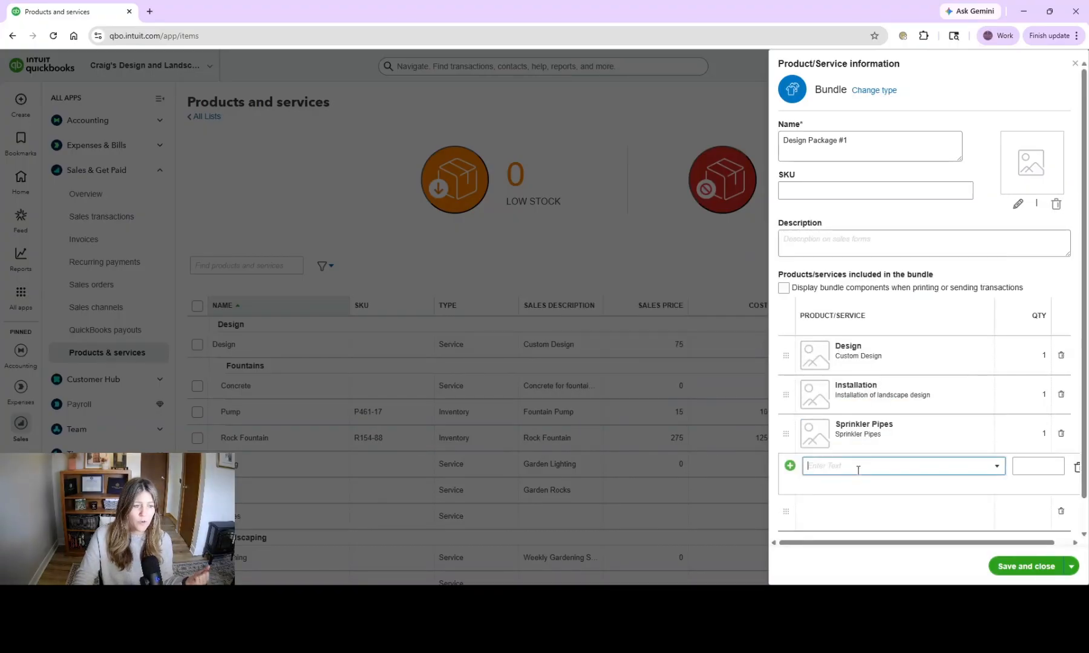
left_click(997, 467)
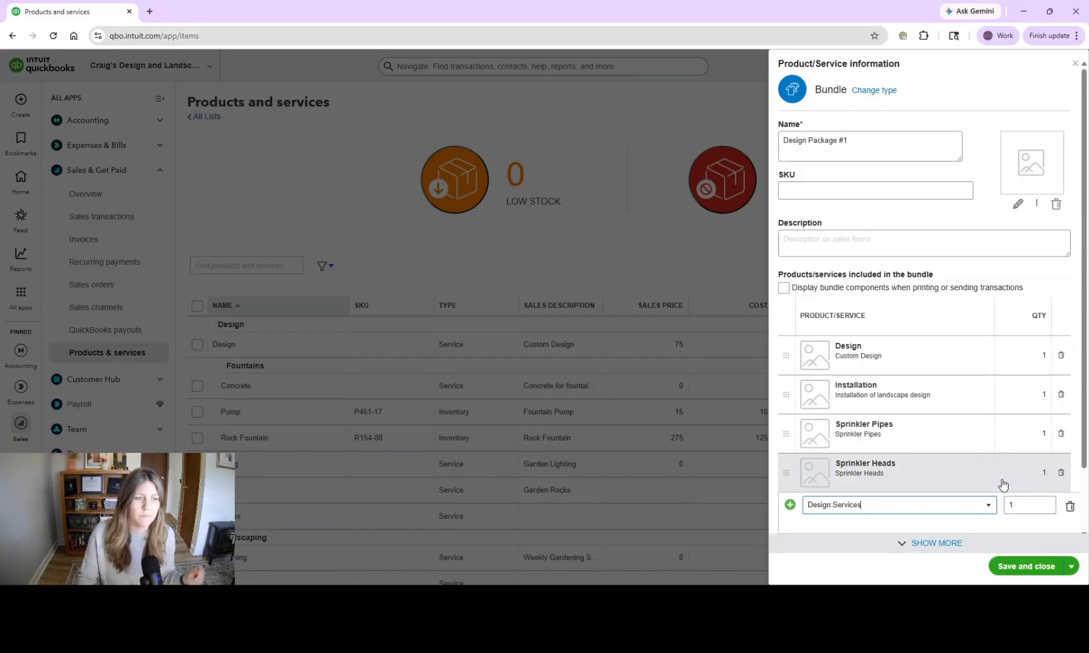
Step: Save and close the Design Package #1 bundle without a sales description
left_click(873, 237)
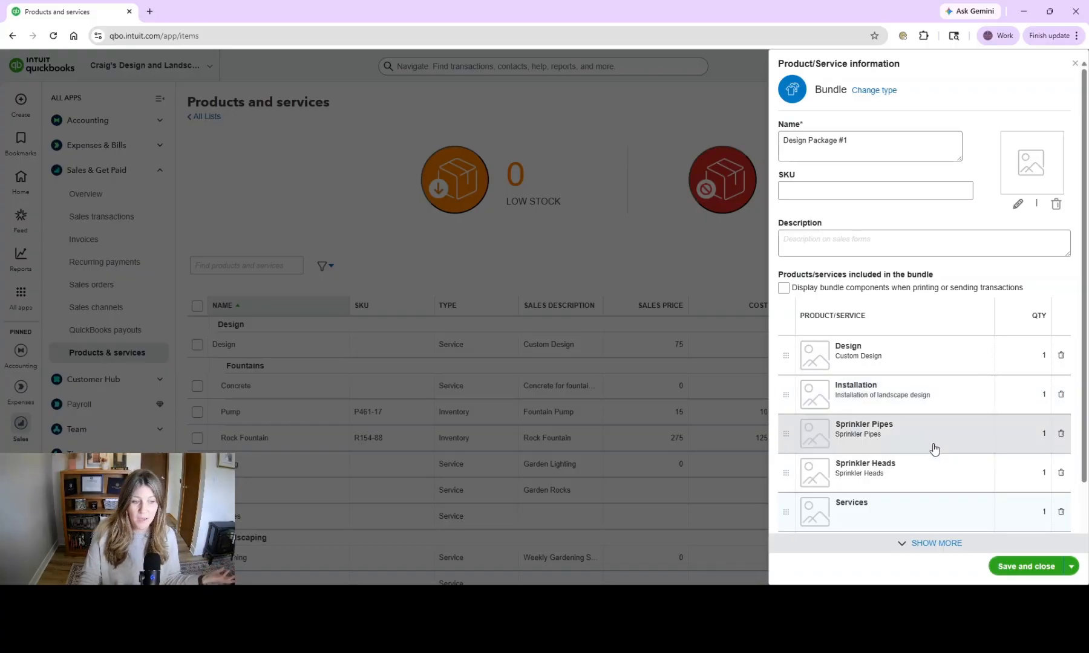
scroll(894, 510, "down", 2)
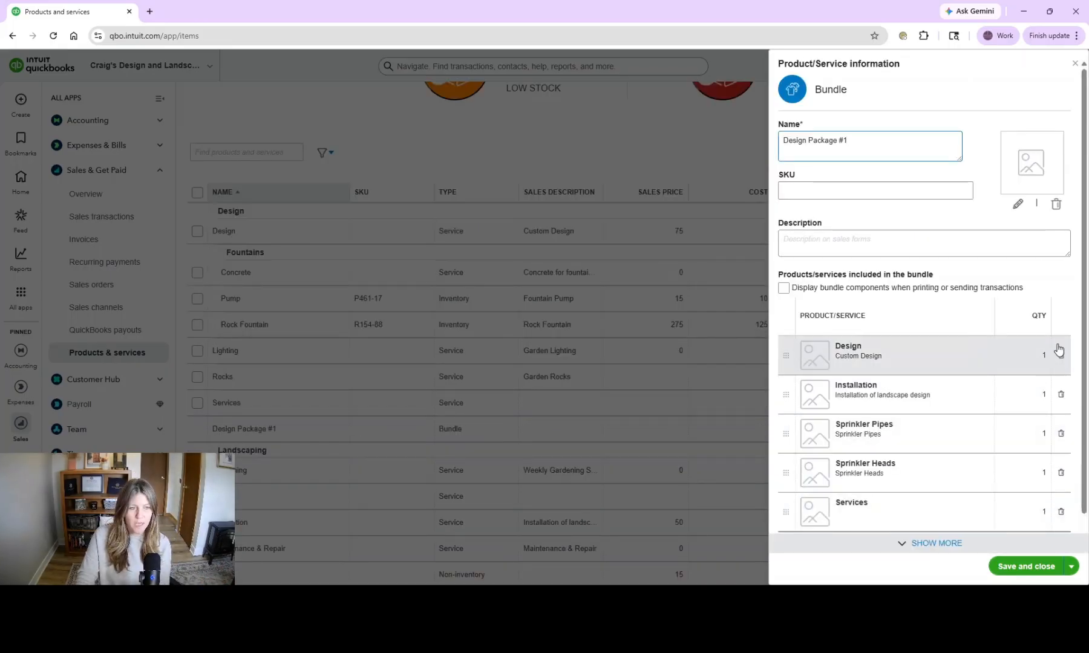
left_click(1036, 570)
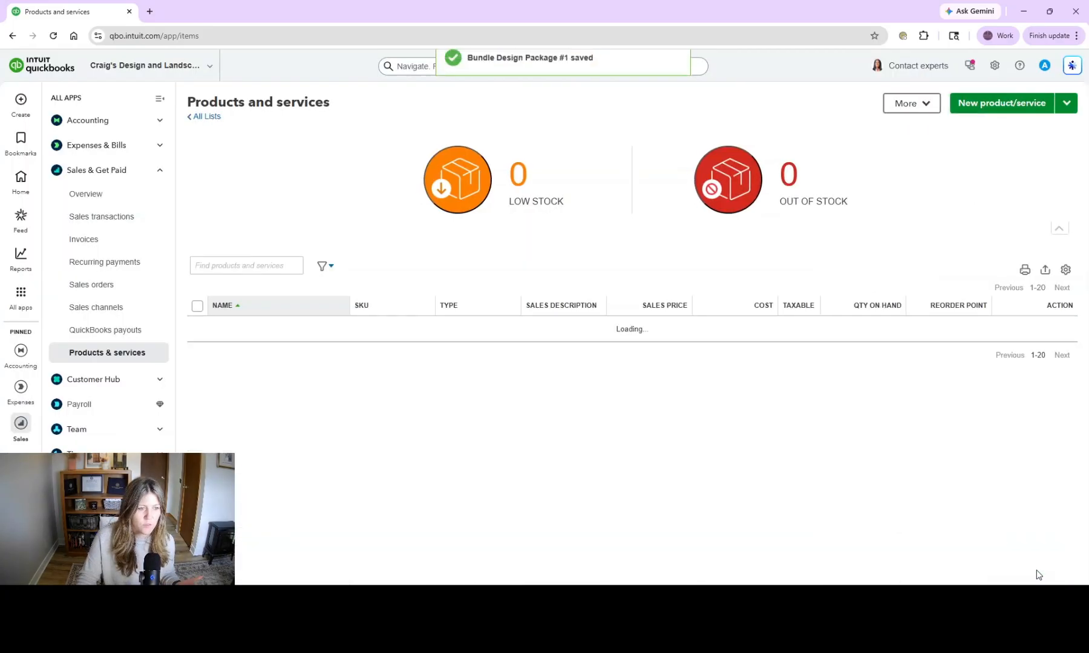
scroll(661, 381, "down", 4)
Step: Start a new invoice and add the Design Package #1 bundle as its first line to examine the component lines
mouse_move(26, 115)
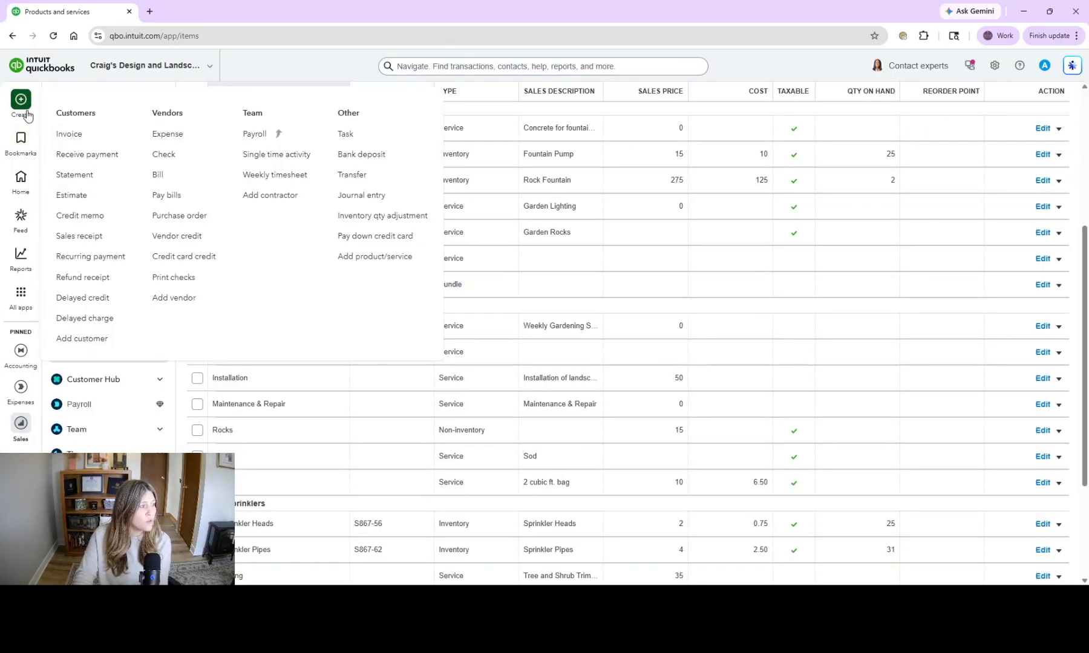
left_click(69, 134)
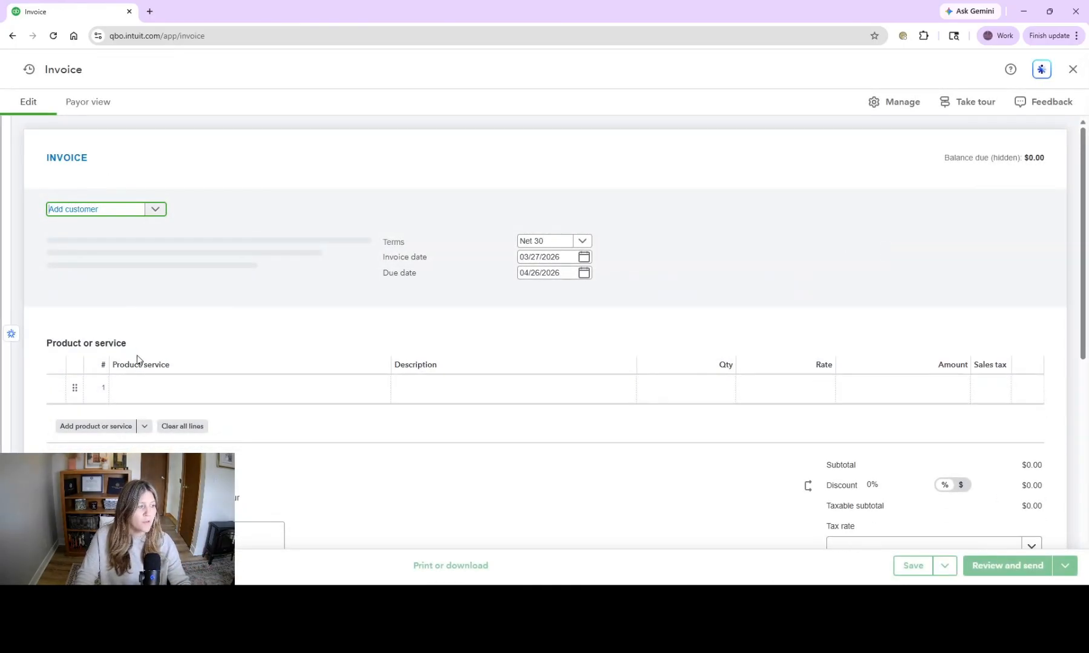
scroll(219, 350, "down", 3)
left_click(223, 242)
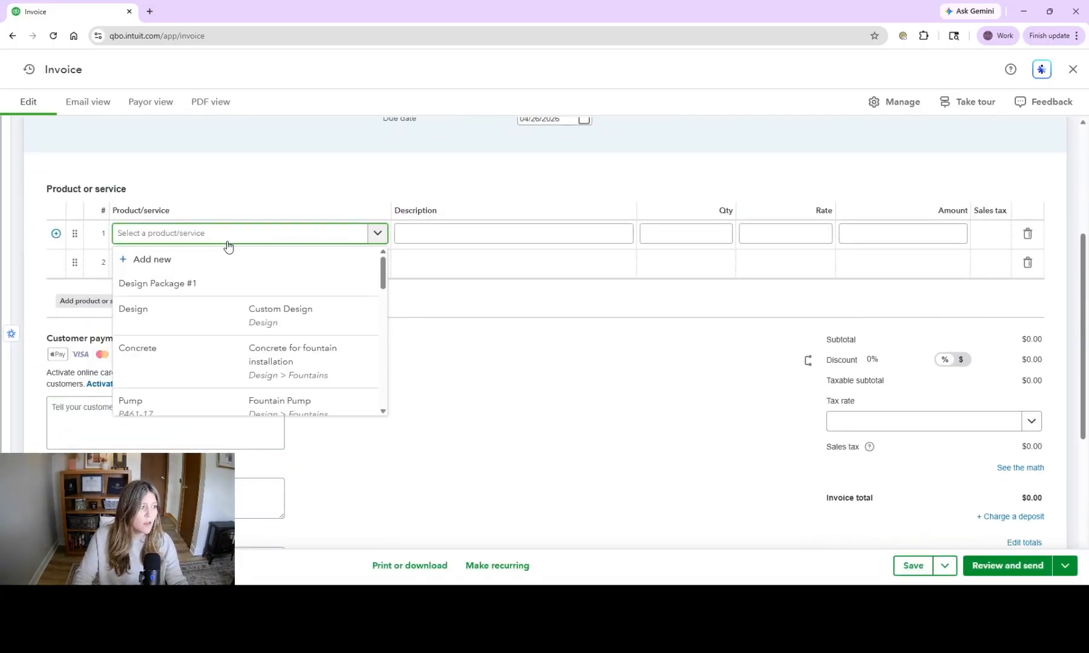
left_click(182, 290)
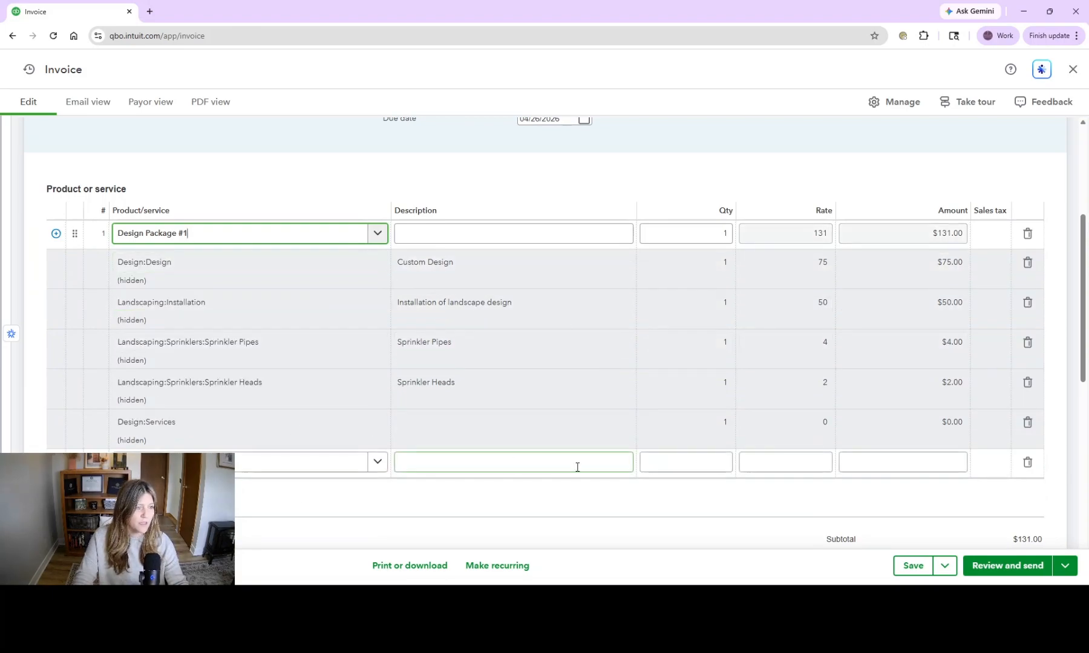
left_click(892, 263)
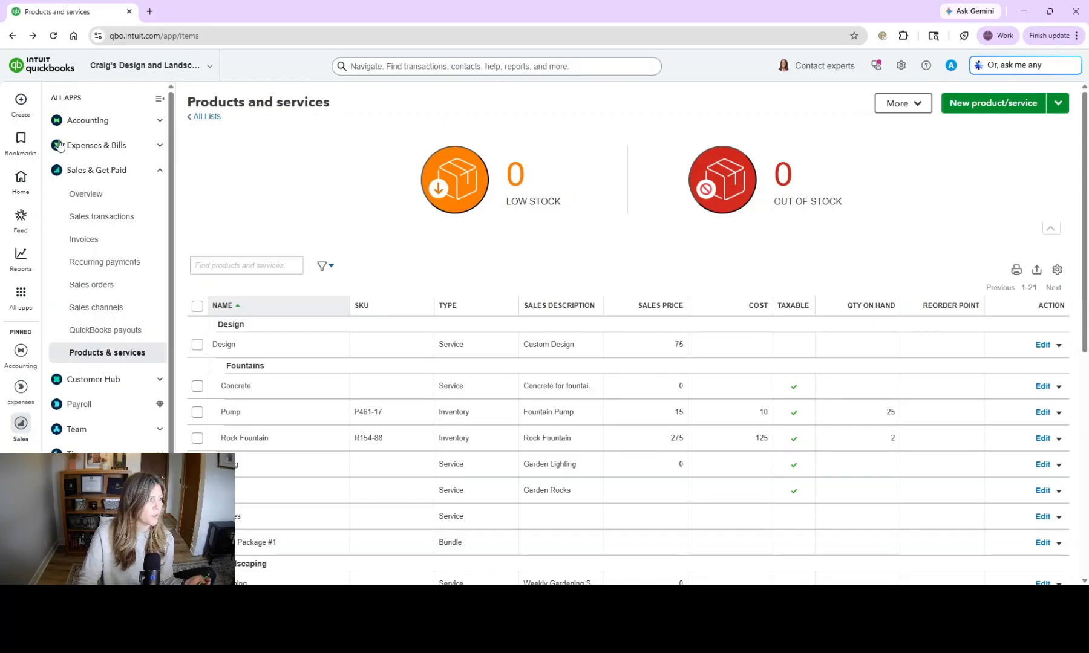
Step: Create a new invoice for the customer Amy's Bird Sanctuary
left_click(21, 100)
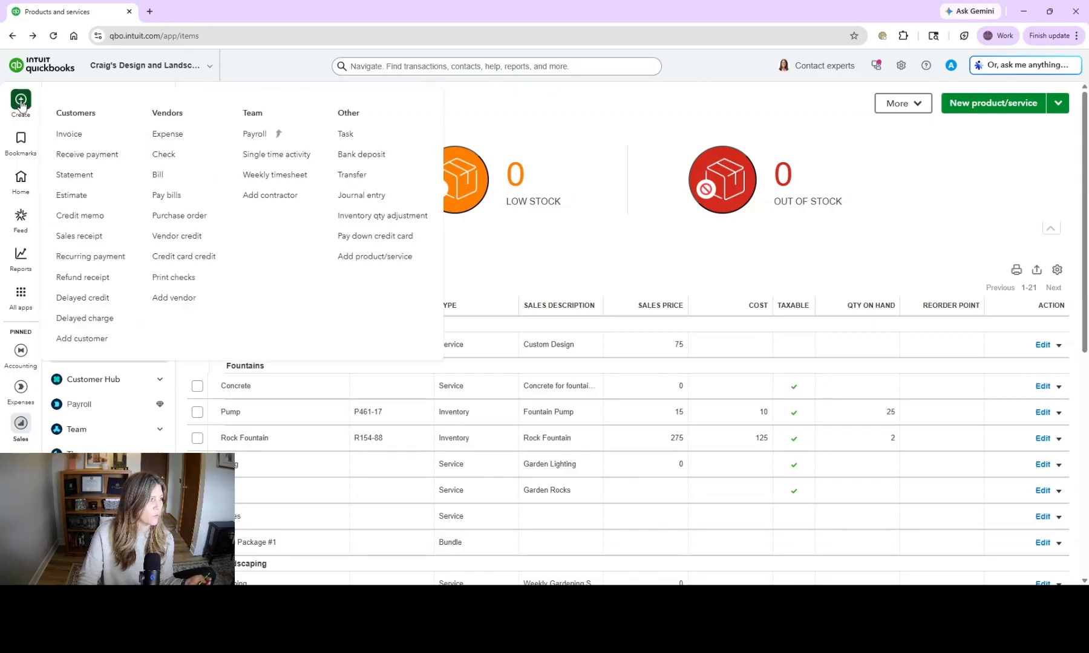
left_click(73, 140)
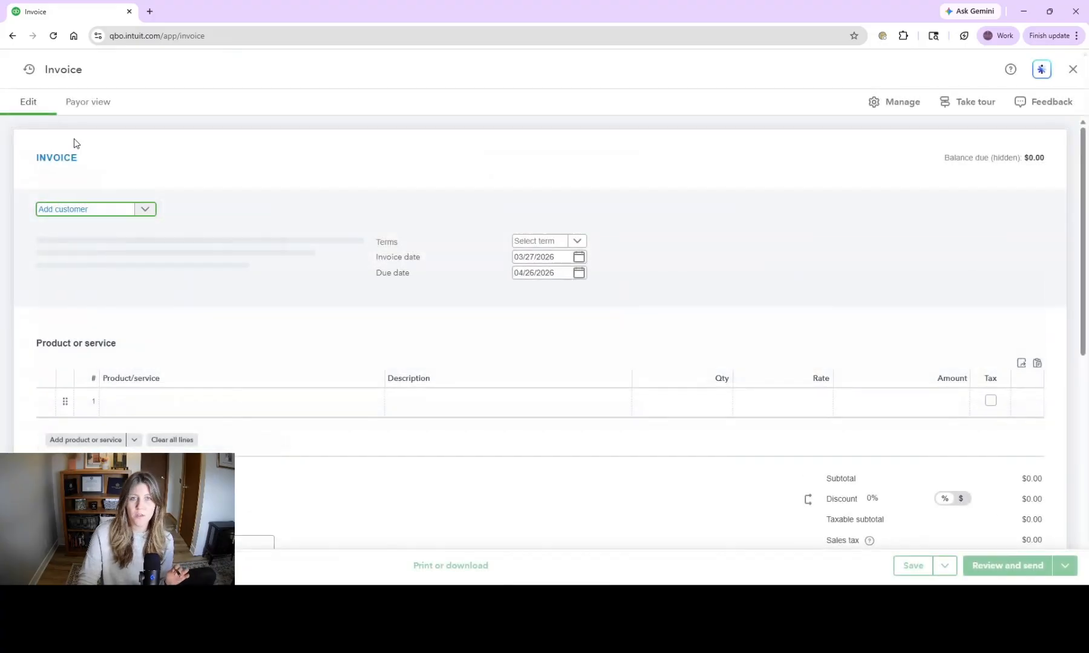
left_click(122, 325)
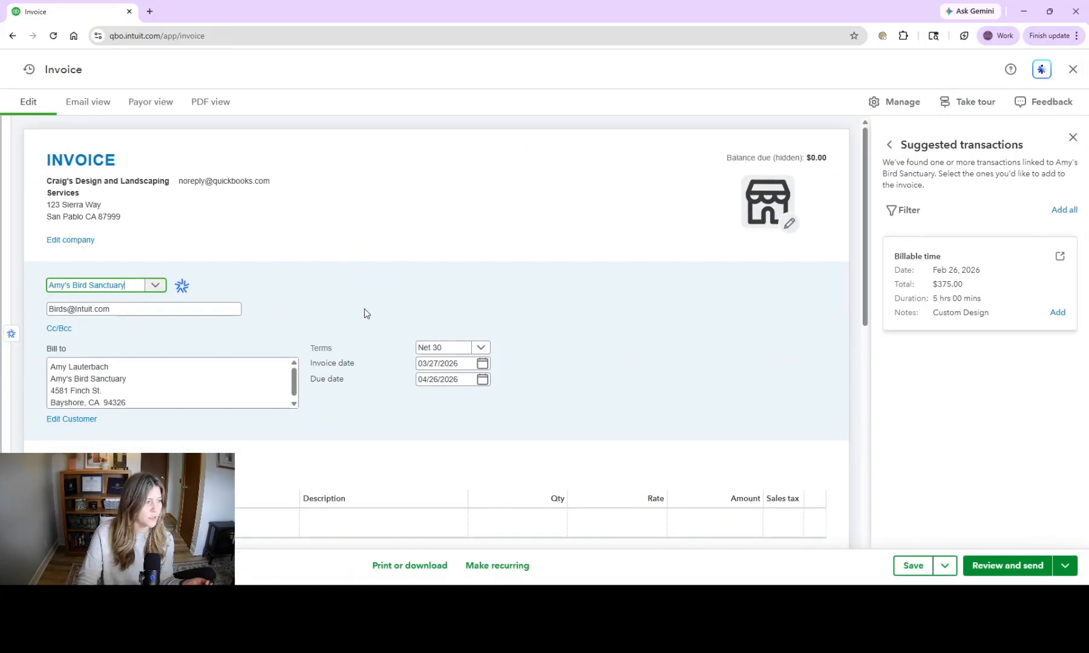
Step: Add Monthly Bookkeeping to the invoice with a quantity of 2, and save and close the invoice
scroll(365, 313, "down", 3)
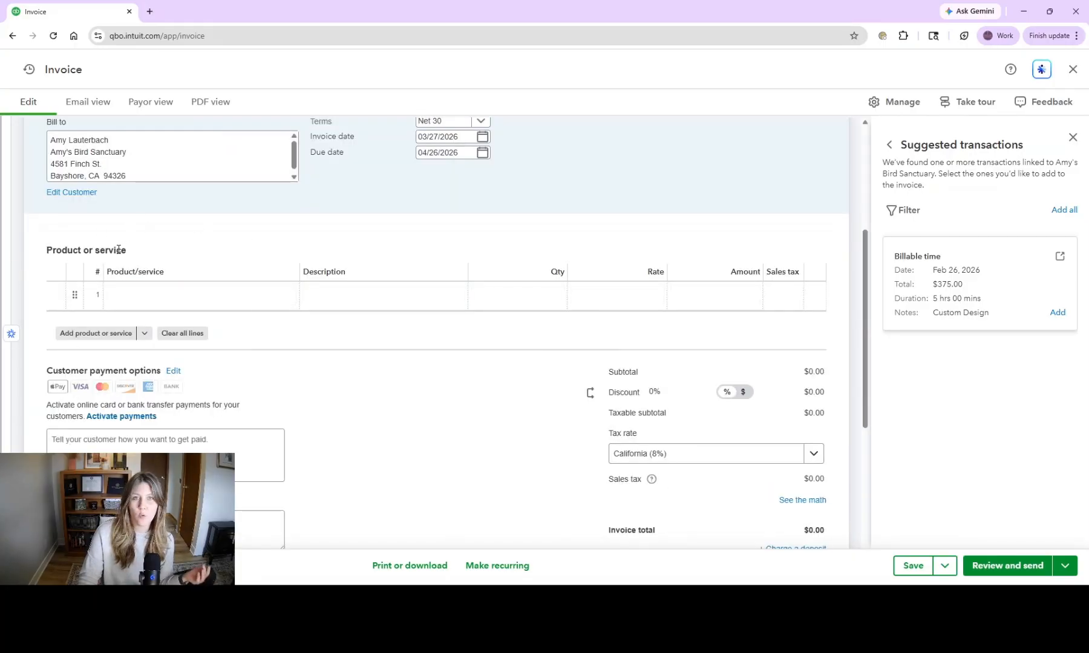
left_click(200, 301)
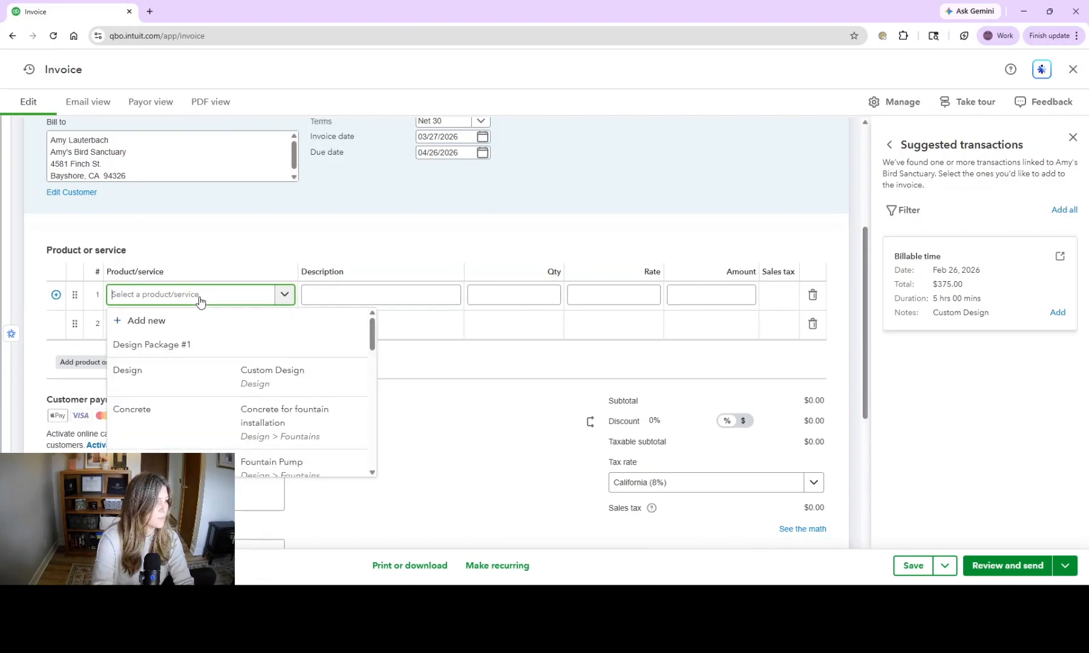
type("monthly")
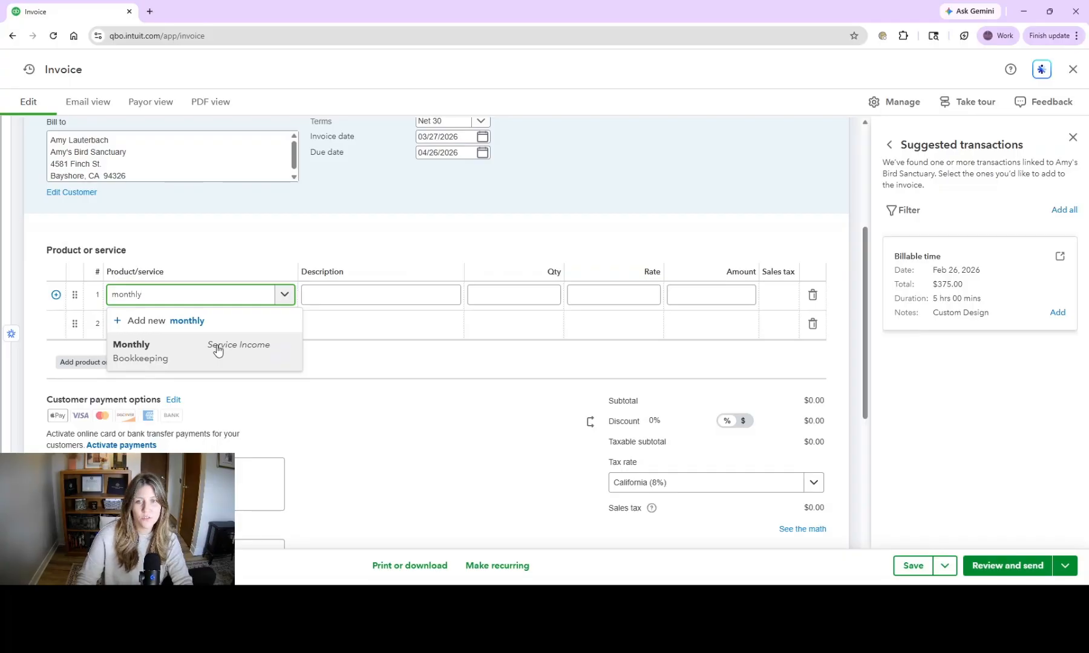
left_click(121, 349)
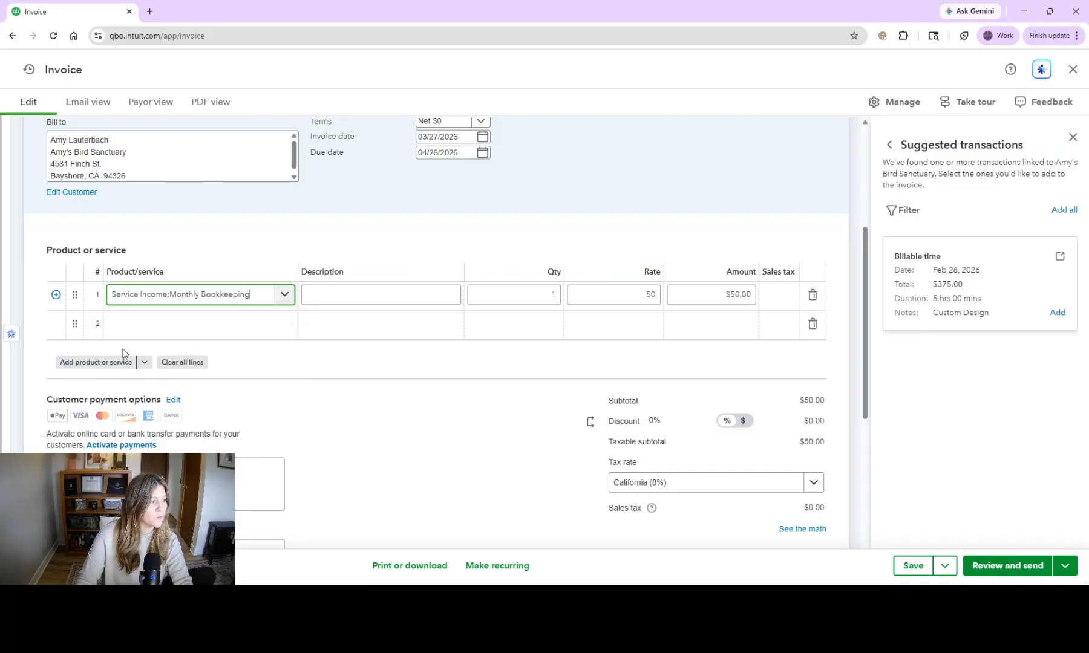
scroll(472, 314, "up", 1)
left_click(519, 355)
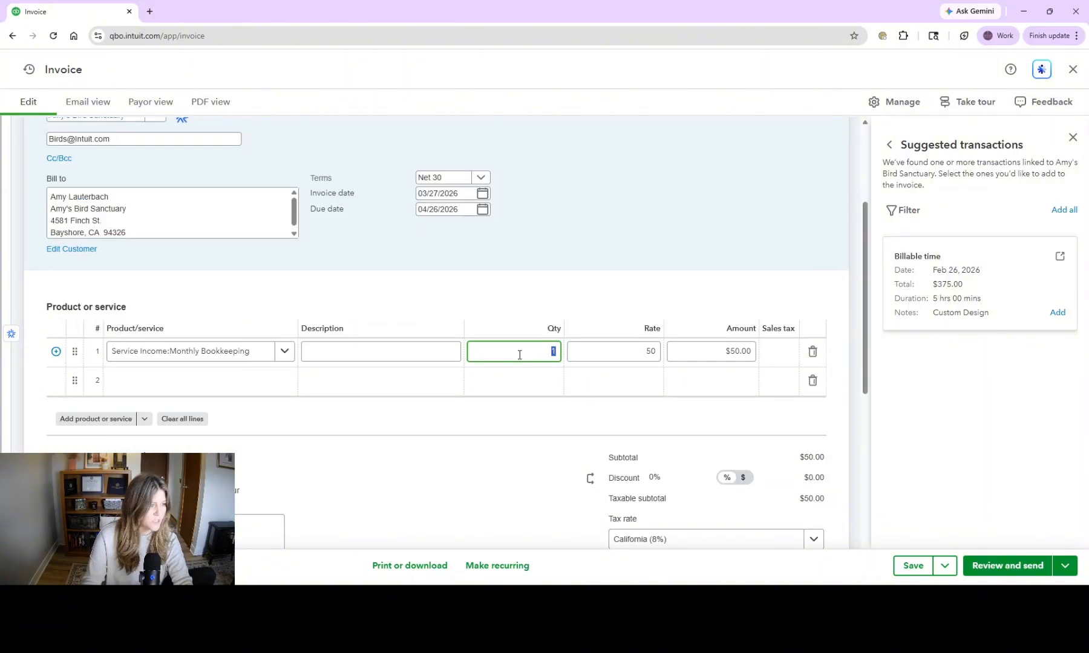
type("2")
key("Tab")
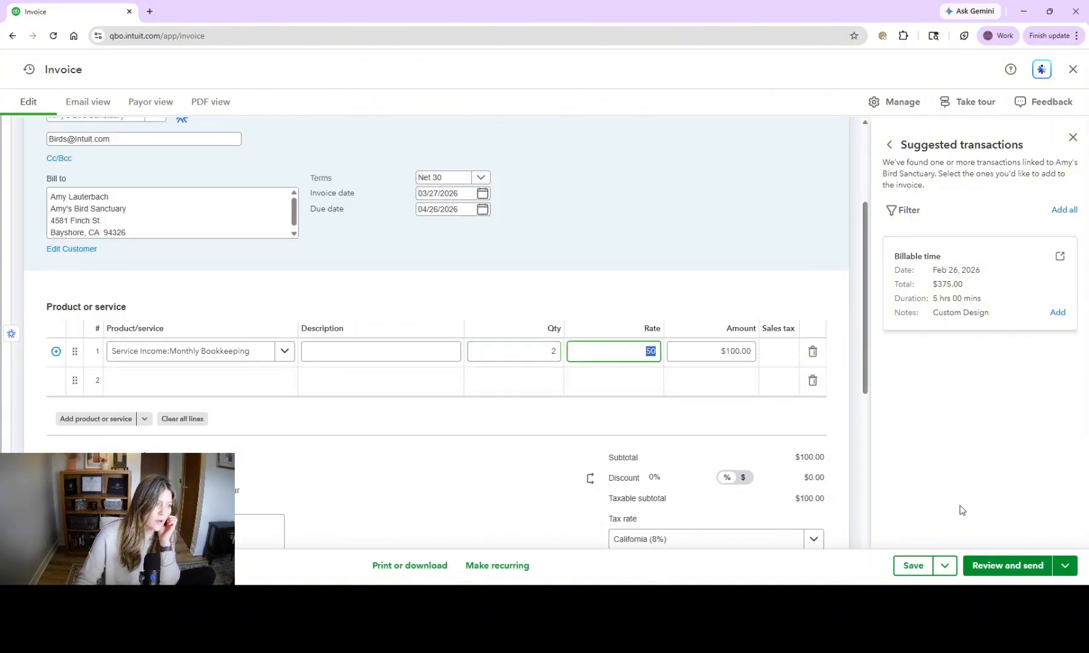
left_click(944, 566)
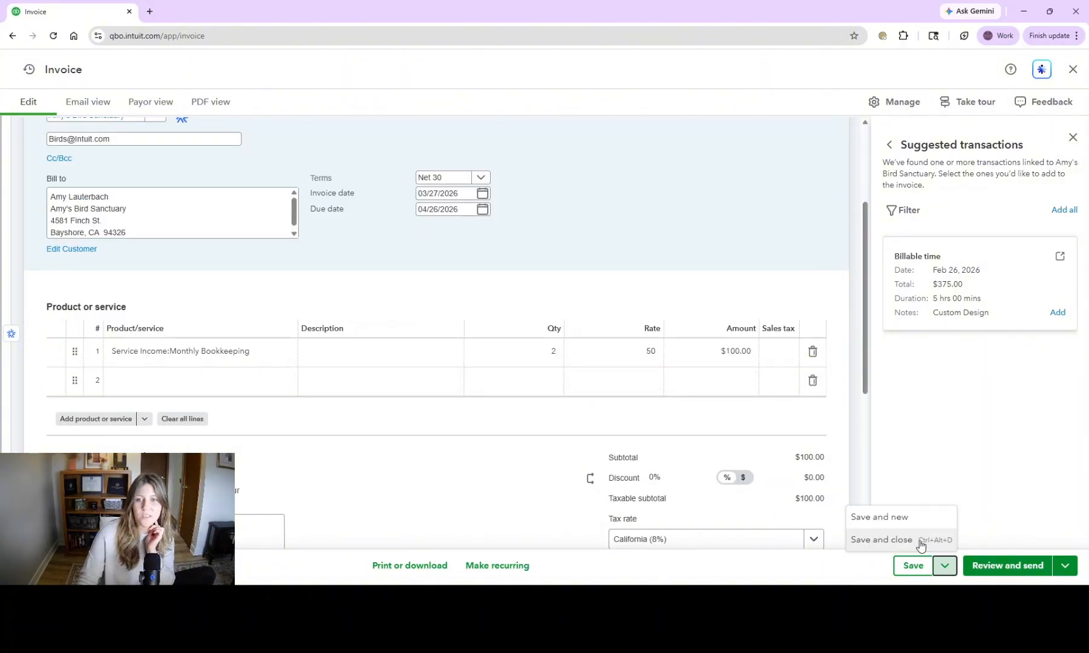
left_click(882, 540)
Step: Limit the Profit and Loss report to 03/27/2026 by changing its start date, and check the total for income
mouse_move(21, 266)
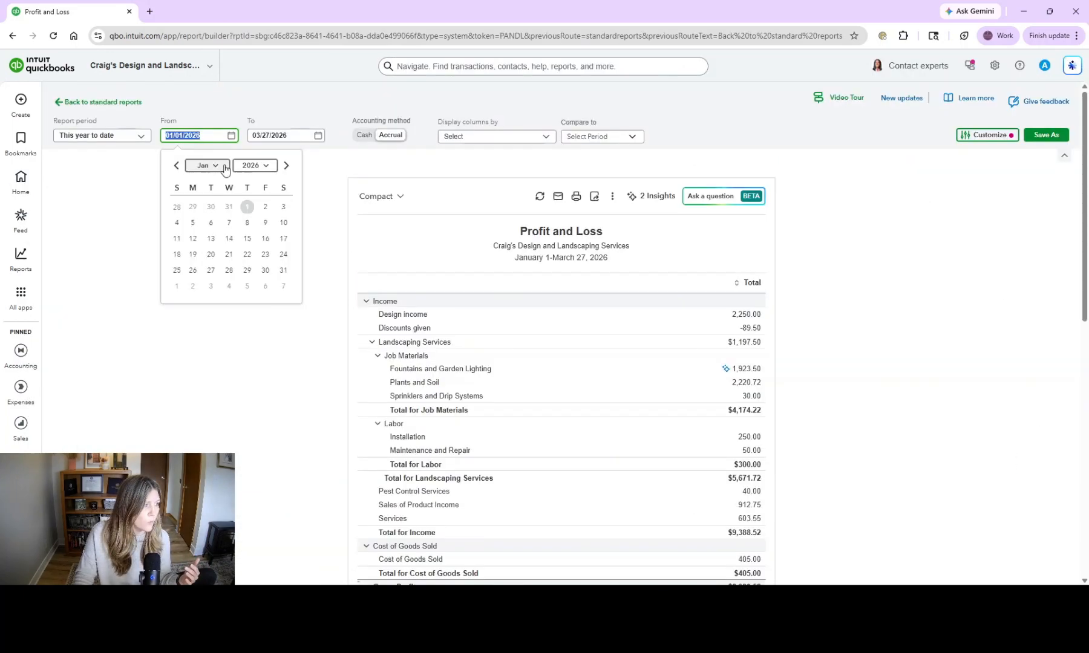
left_click(206, 165)
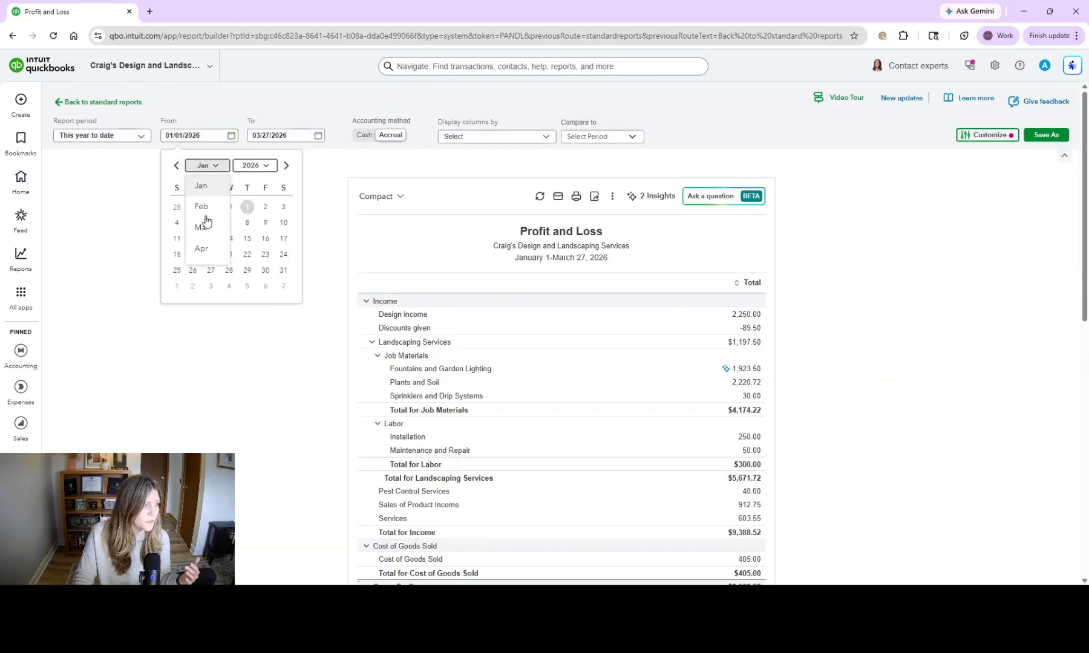
left_click(203, 226)
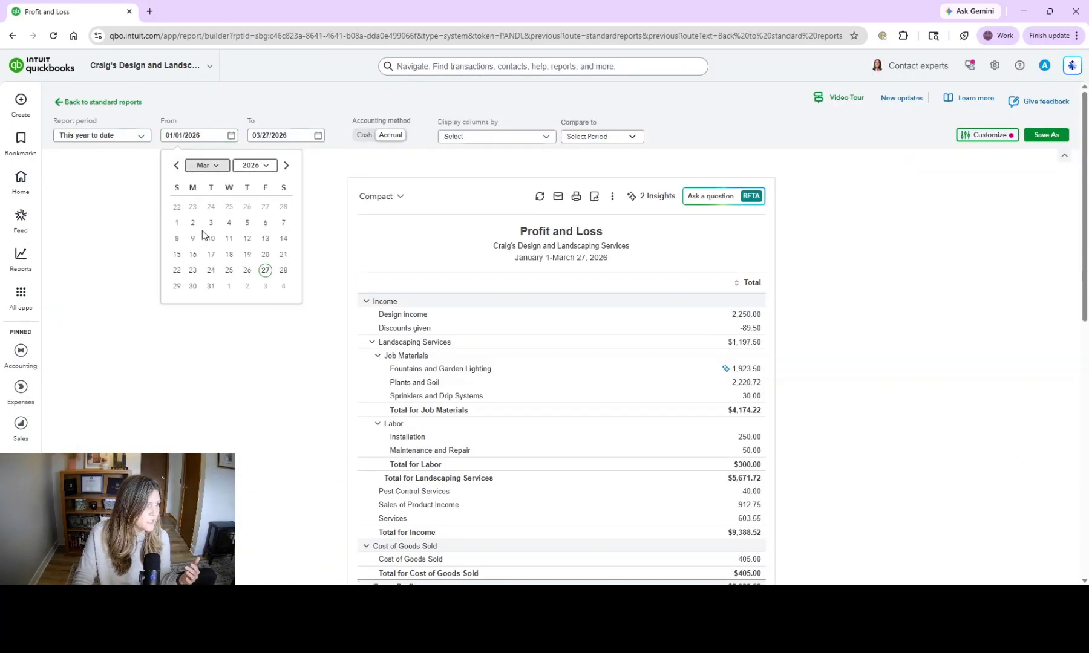
left_click(265, 271)
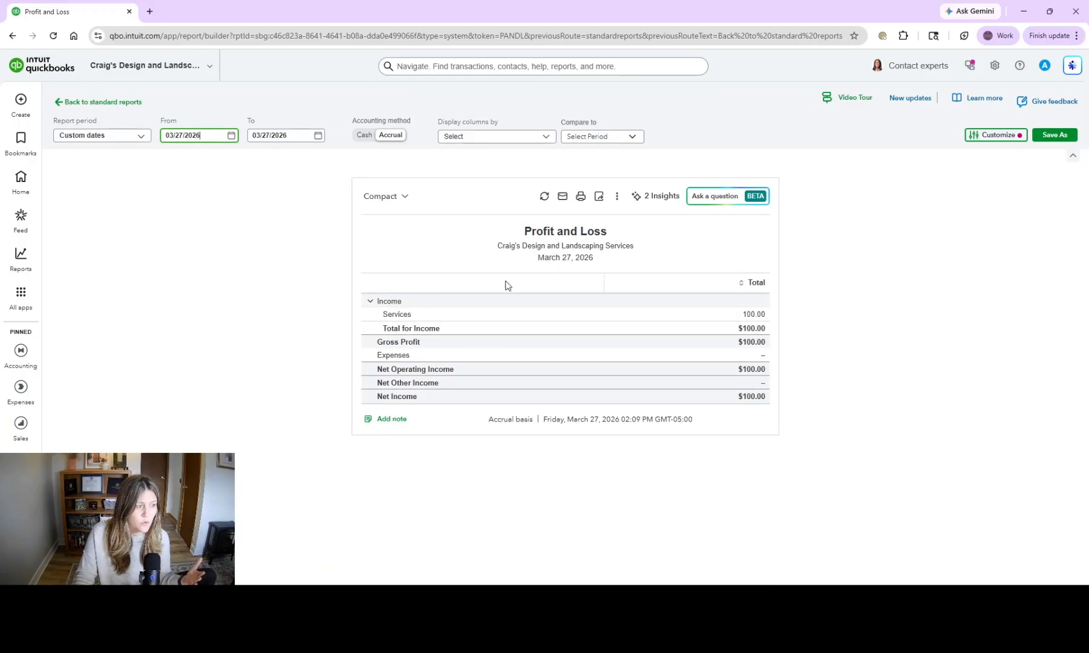
left_click(750, 331)
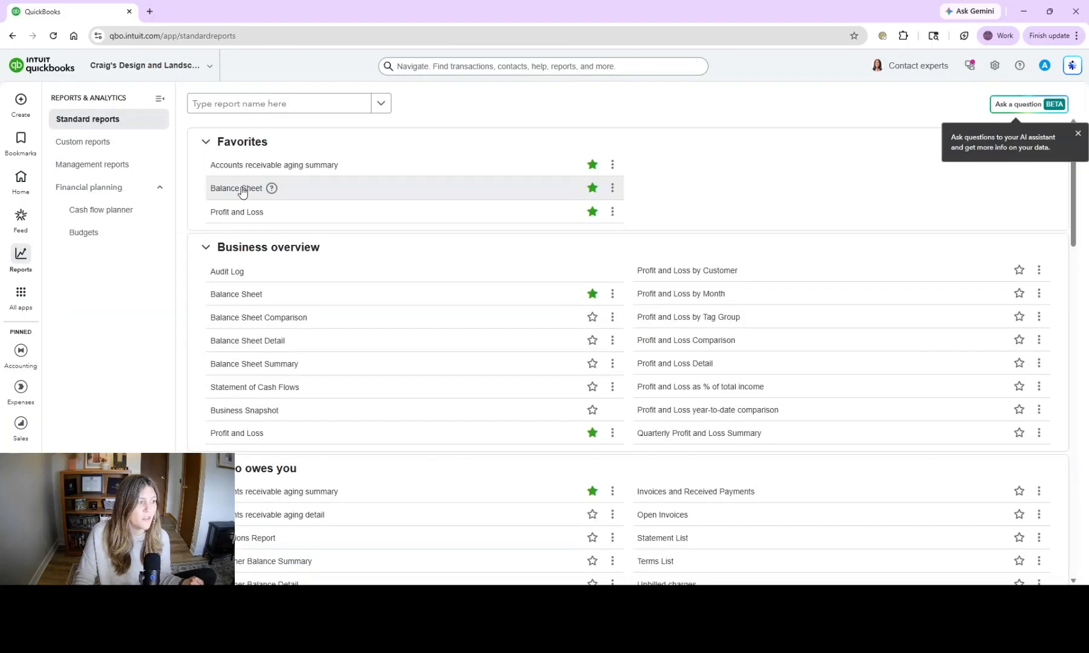
Step: Open the Balance Sheet report from the favorite standard reports
left_click(241, 190)
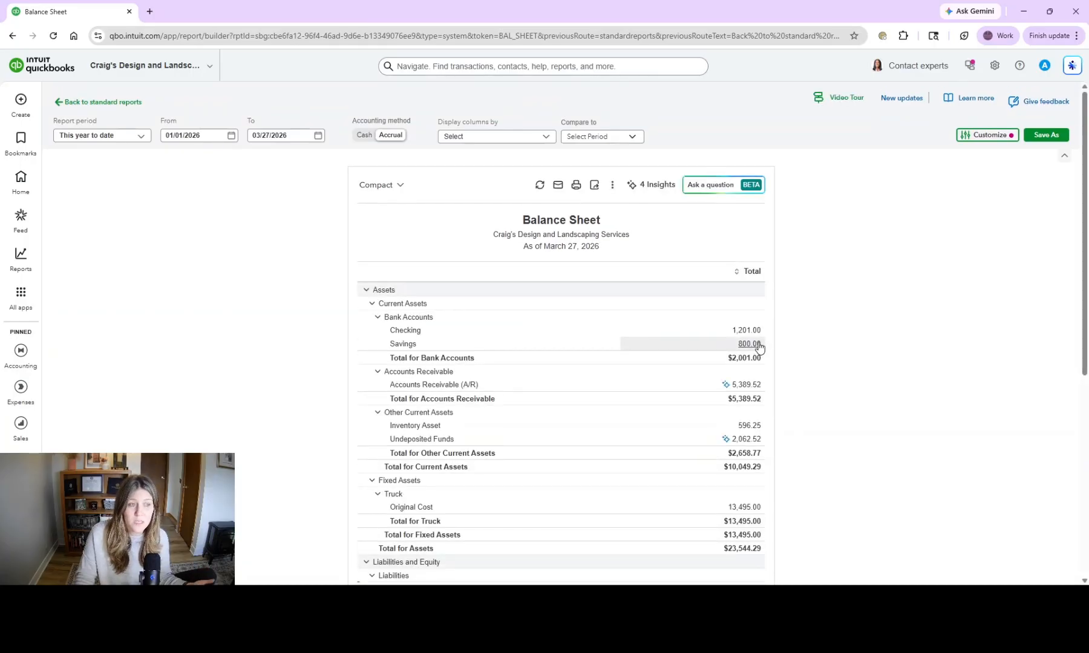
Step: Drill down into the Accounts Receivable (A/R) total on the Balance Sheet and review its transactions
left_click(746, 387)
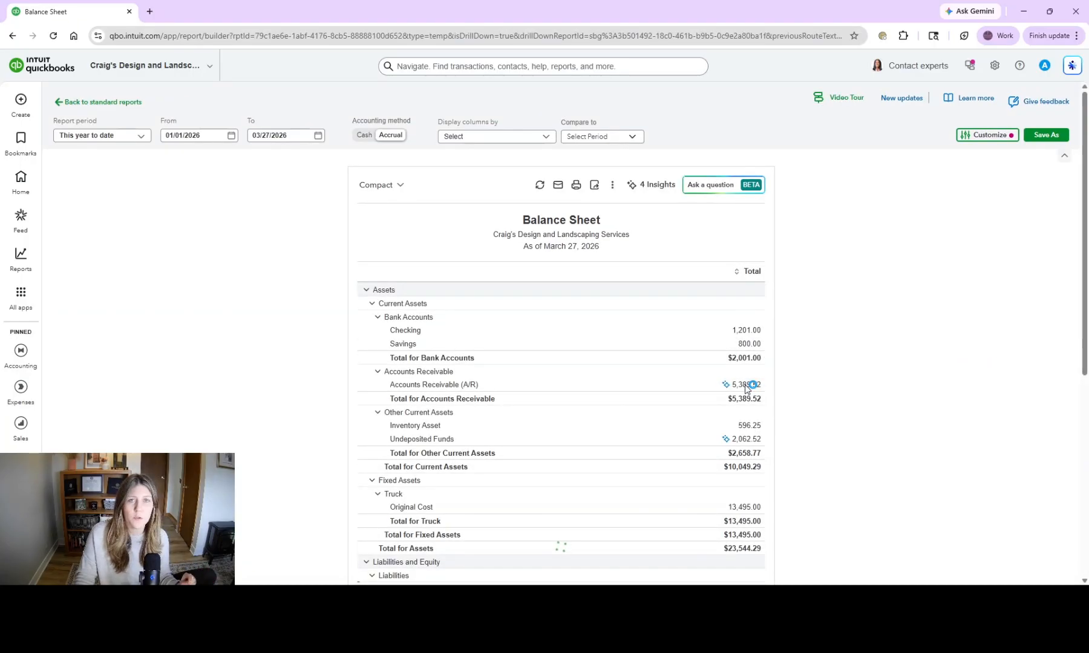
scroll(745, 389, "down", 10)
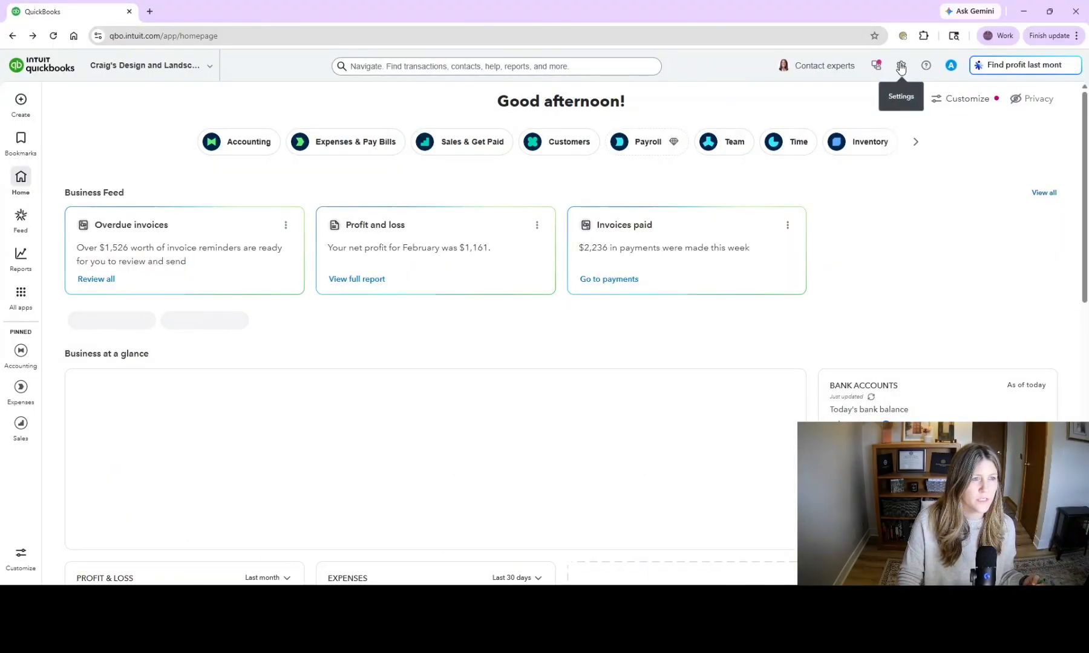
Step: Open the company's account settings, review the Products and services options in the Sales settings, and close the settings
left_click(901, 66)
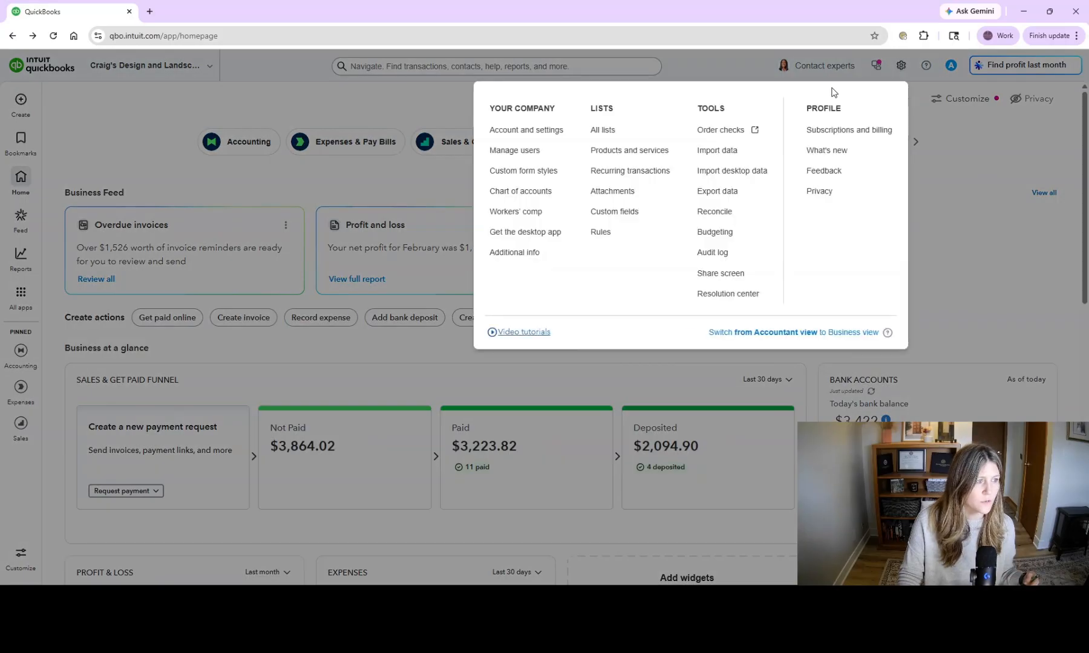
left_click(531, 131)
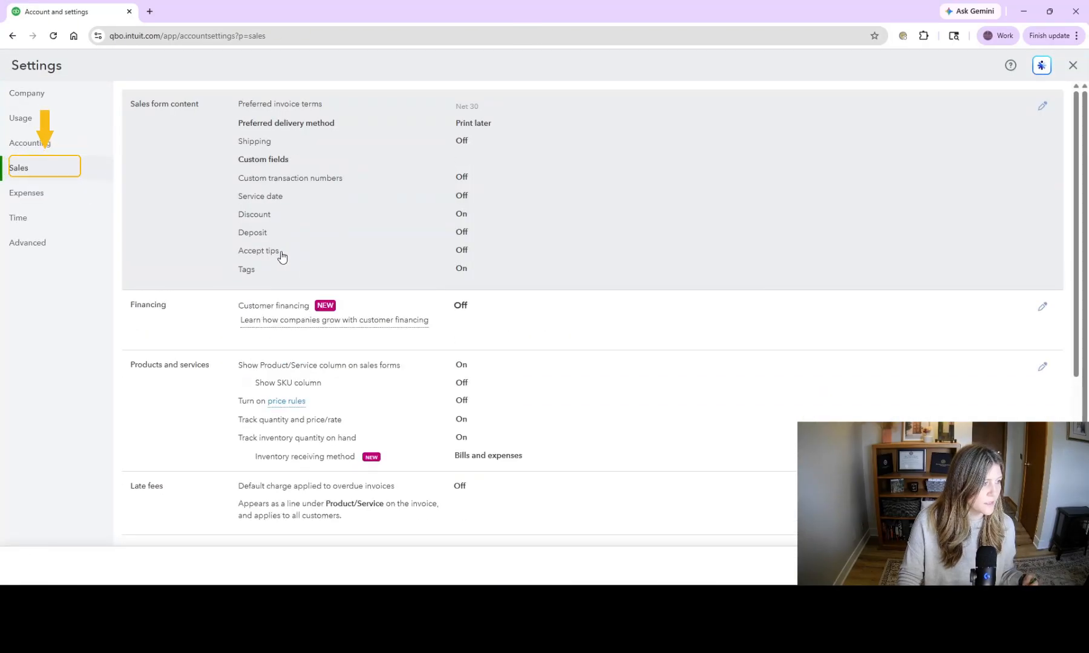
scroll(237, 235, "down", 3)
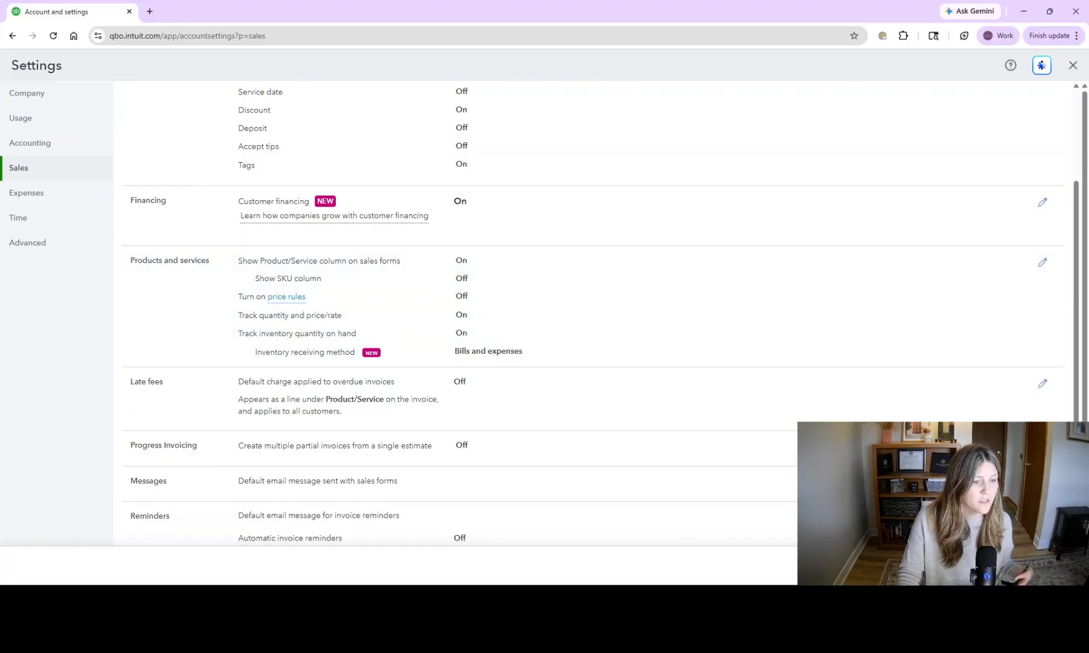
left_click(1060, 565)
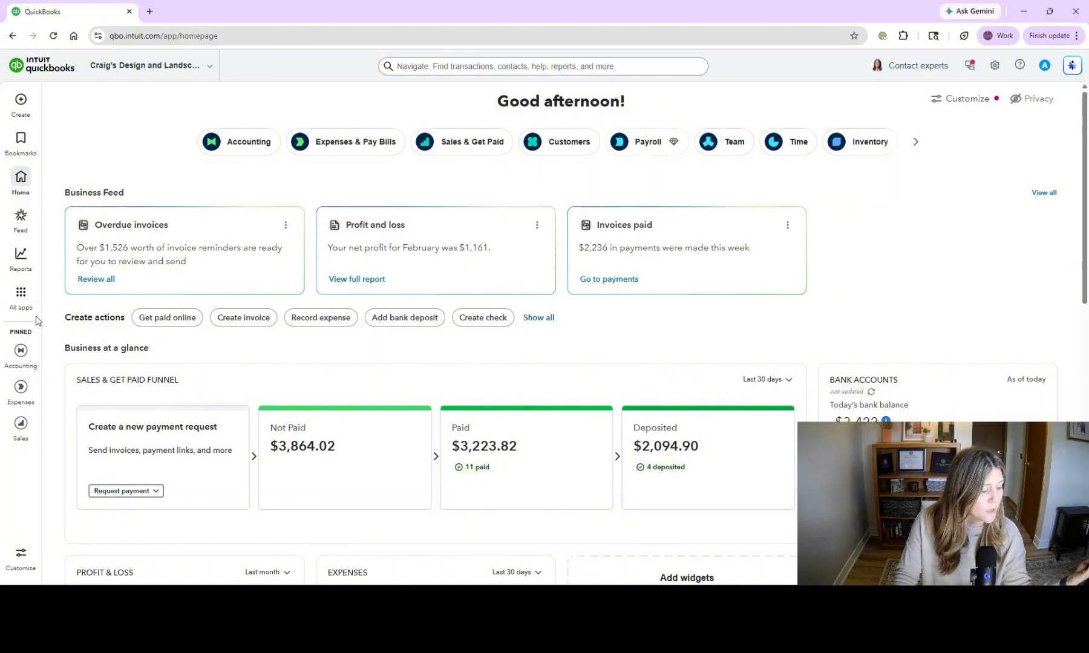
Step: Open a blank invoice and examine the product/service choices on its first line
mouse_move(22, 110)
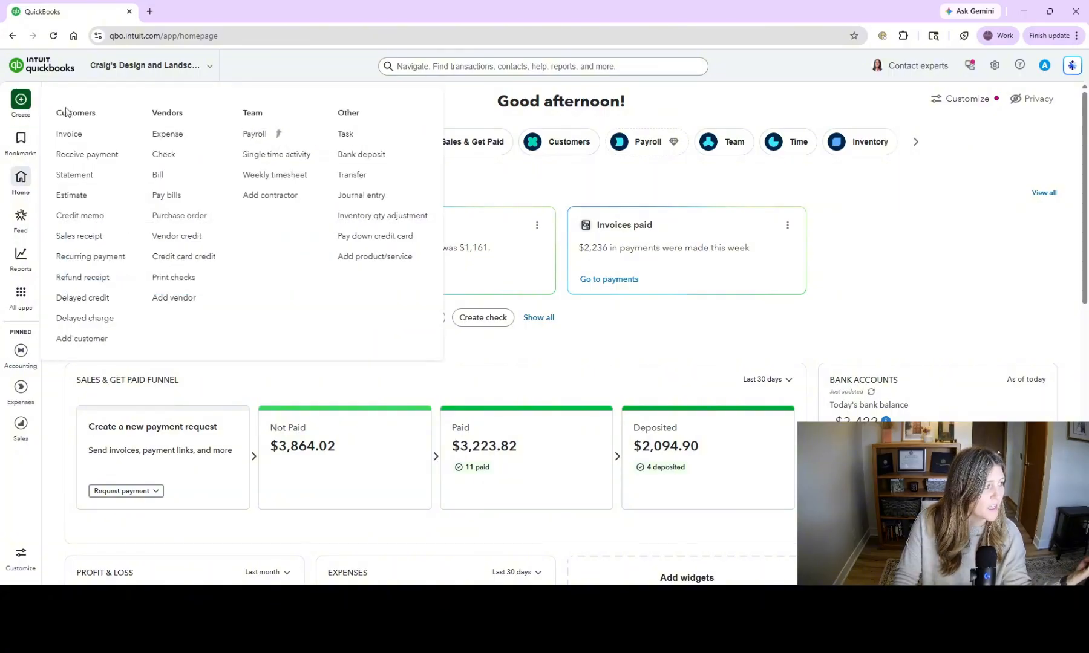
left_click(72, 135)
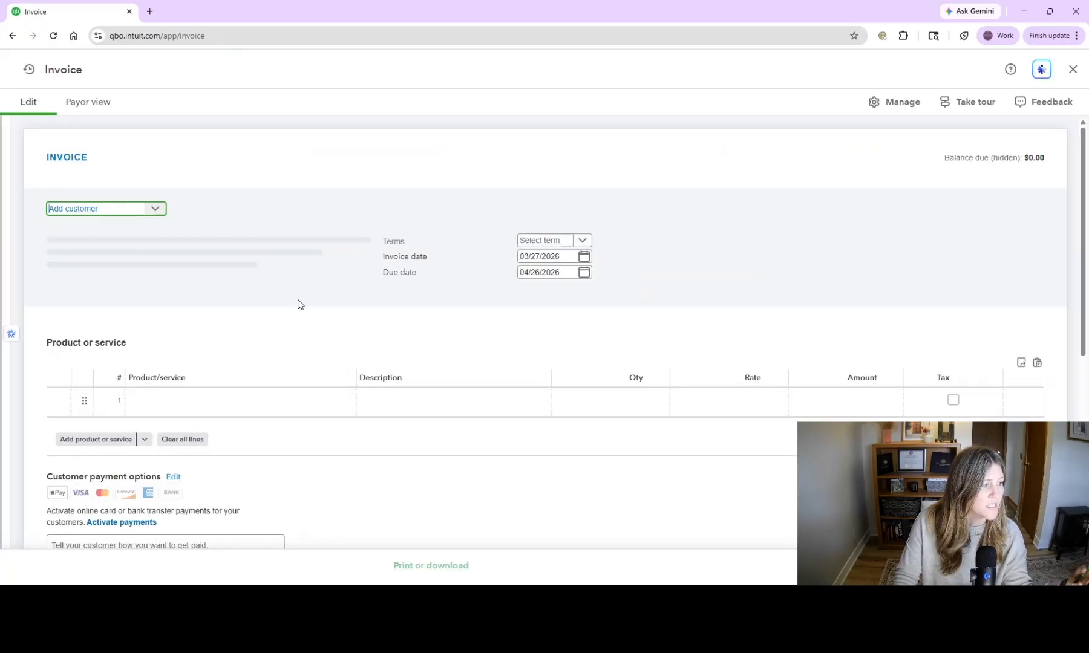
scroll(298, 304, "down", 2)
left_click(297, 291)
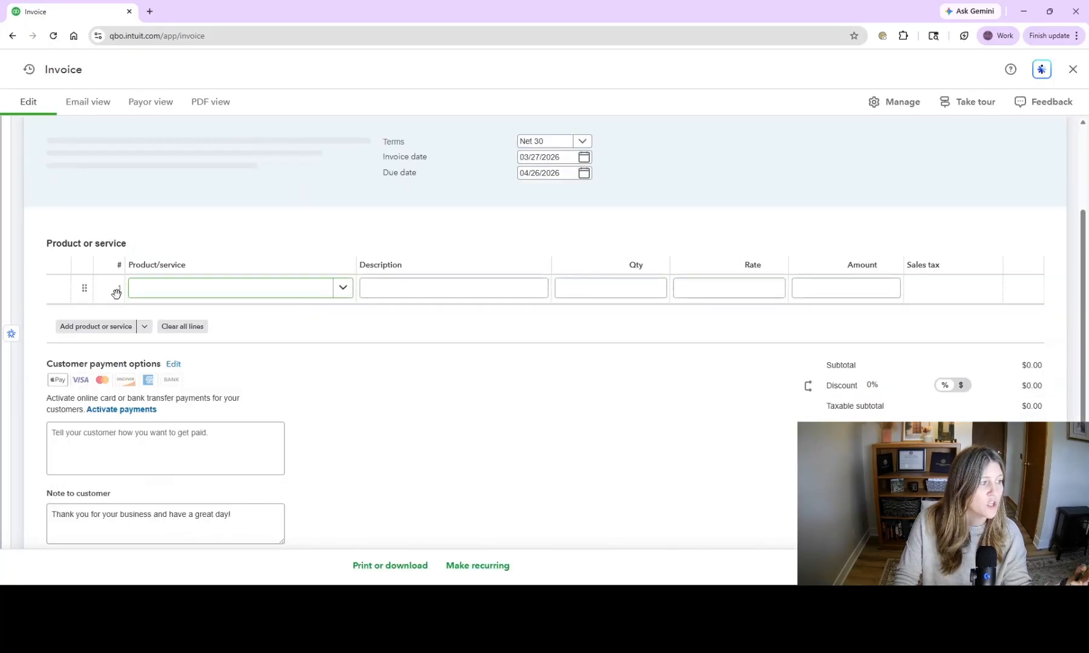
left_click(344, 296)
left_click(344, 296)
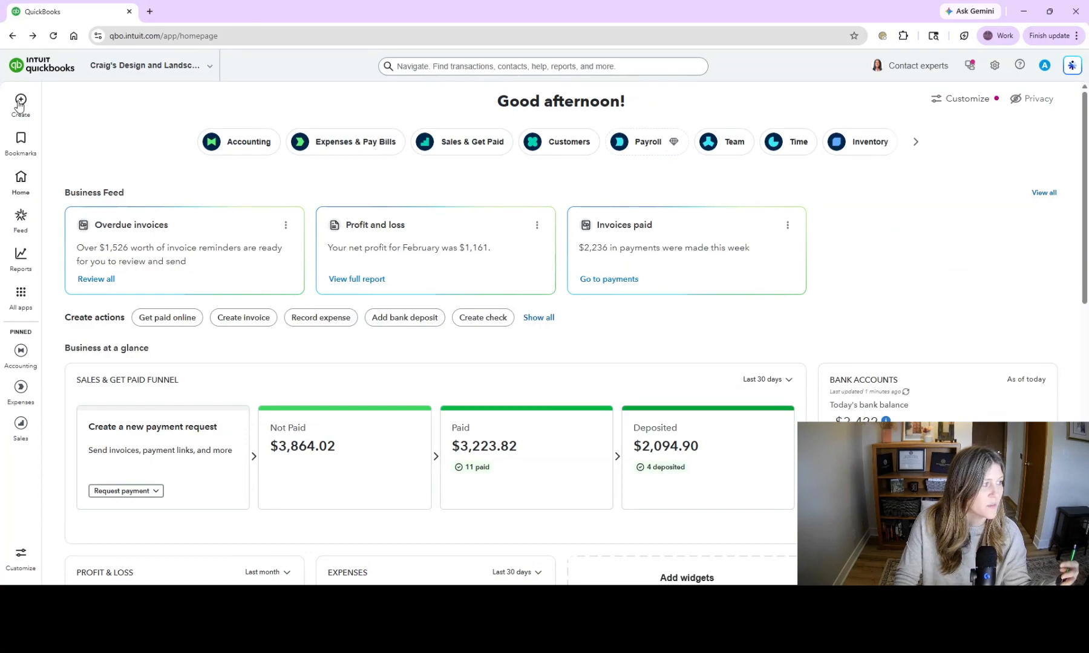
Step: Open a blank estimate, examine the product/service choices on its first line, and leave without saving
left_click(20, 100)
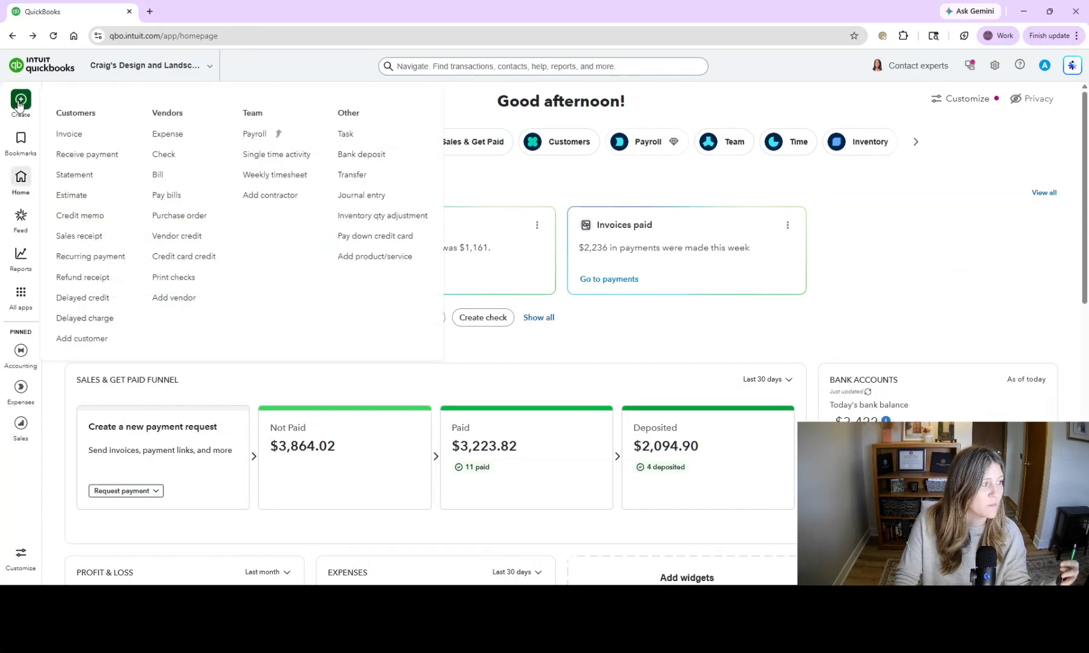
left_click(68, 195)
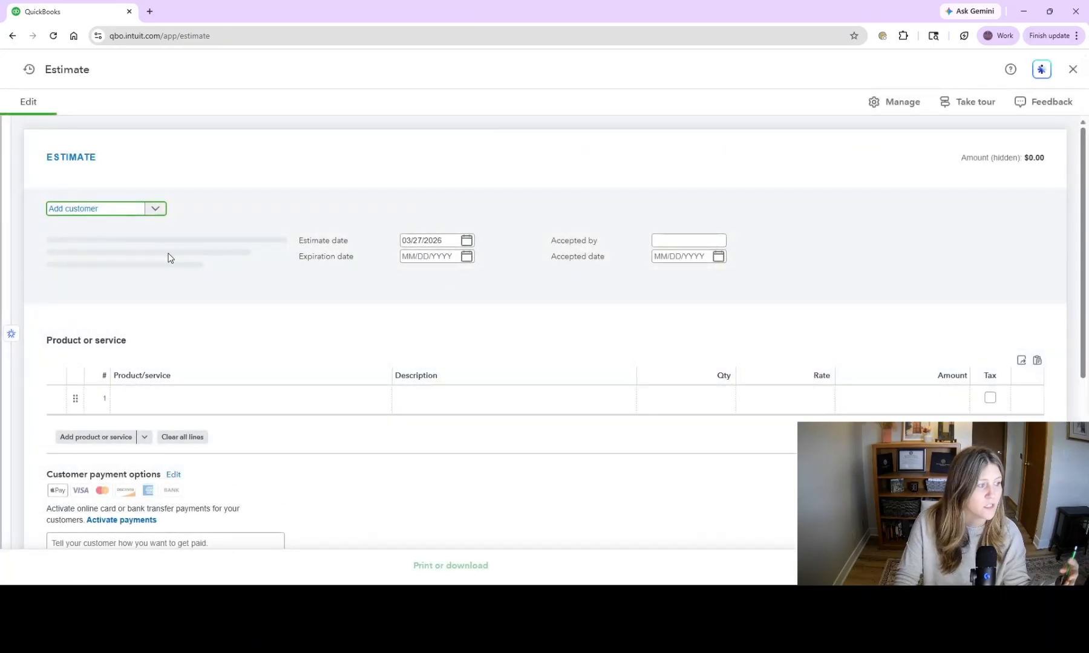
scroll(343, 395, "down", 2)
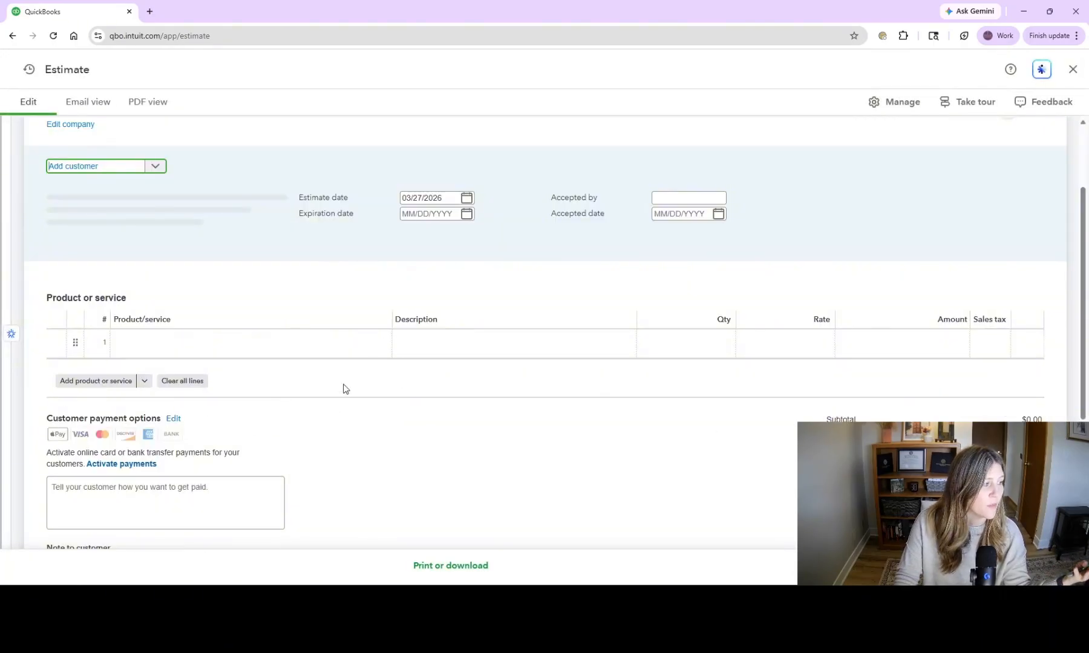
left_click(141, 344)
left_click(172, 342)
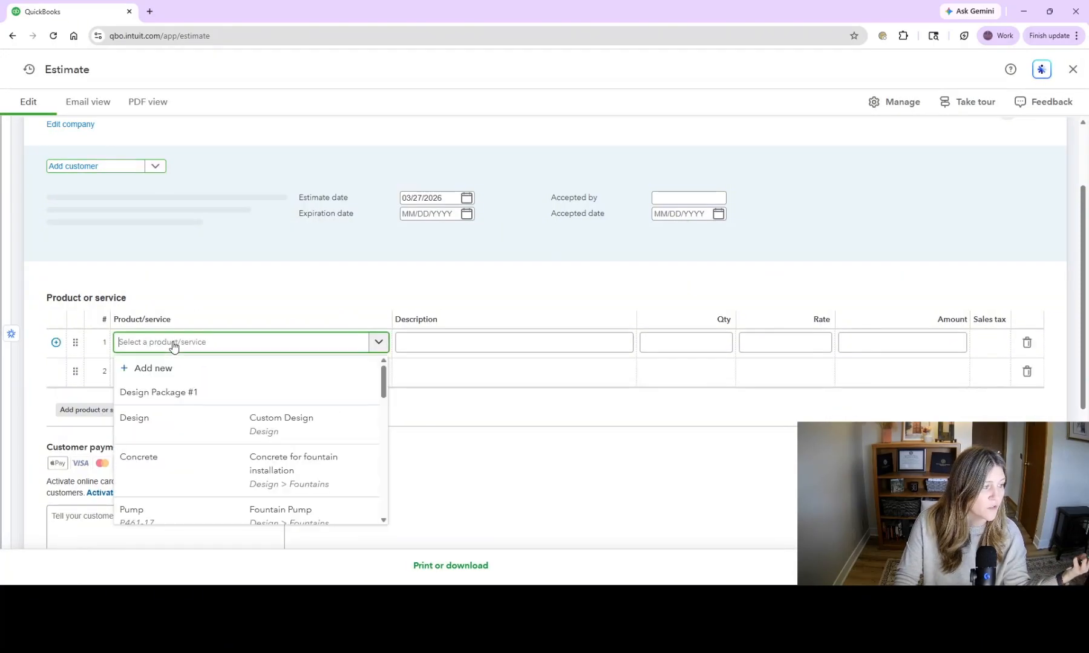
scroll(284, 453, "down", 2)
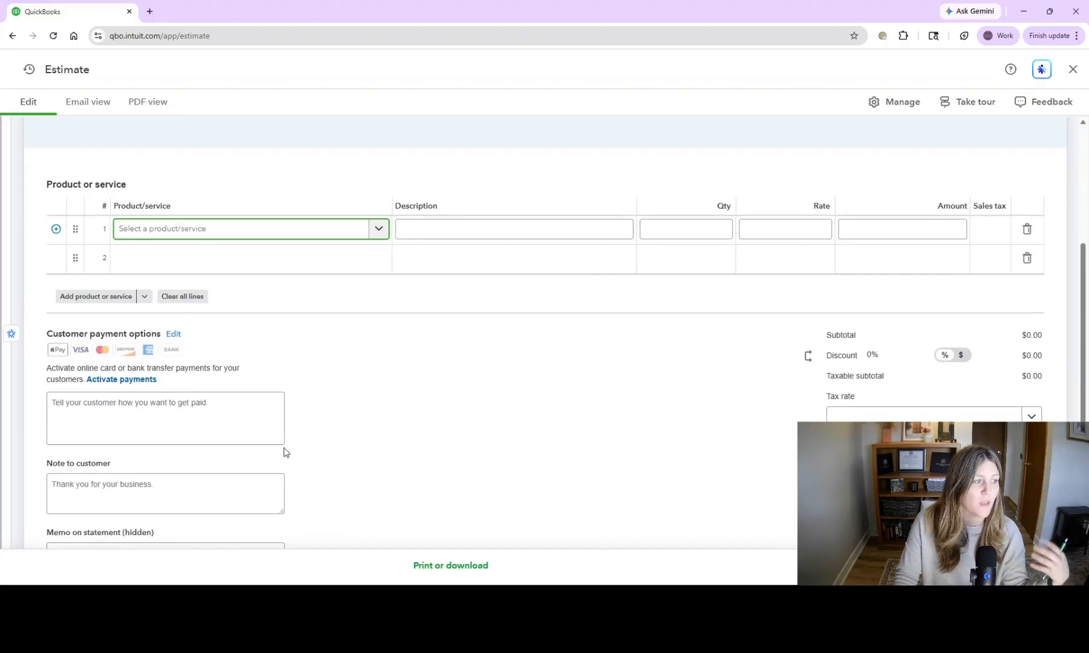
scroll(284, 453, "up", 4)
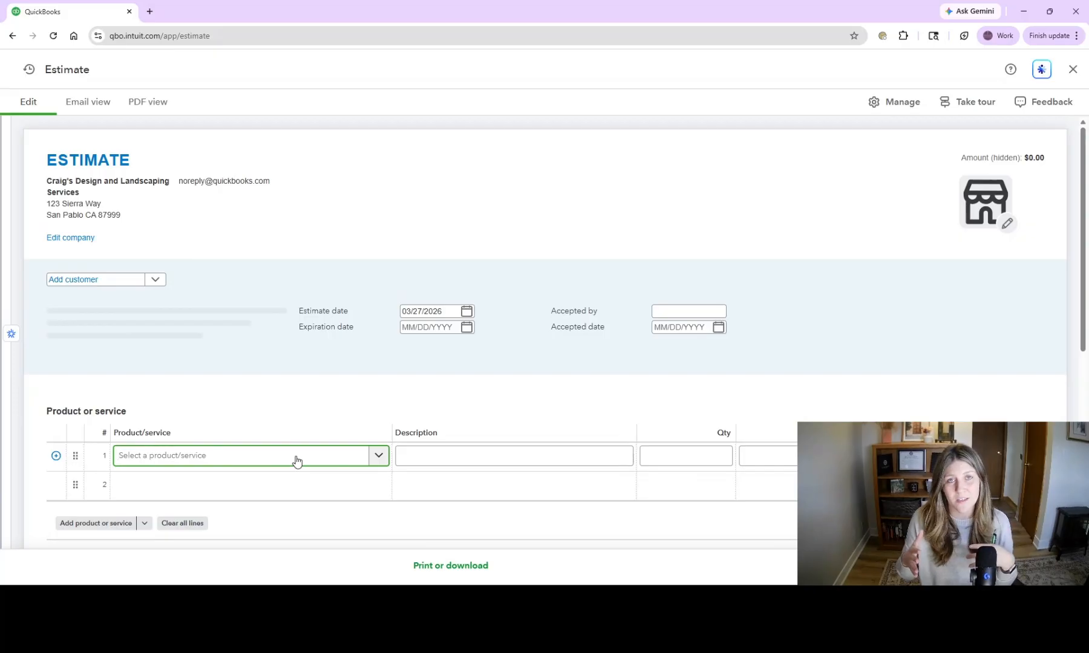
left_click(1073, 70)
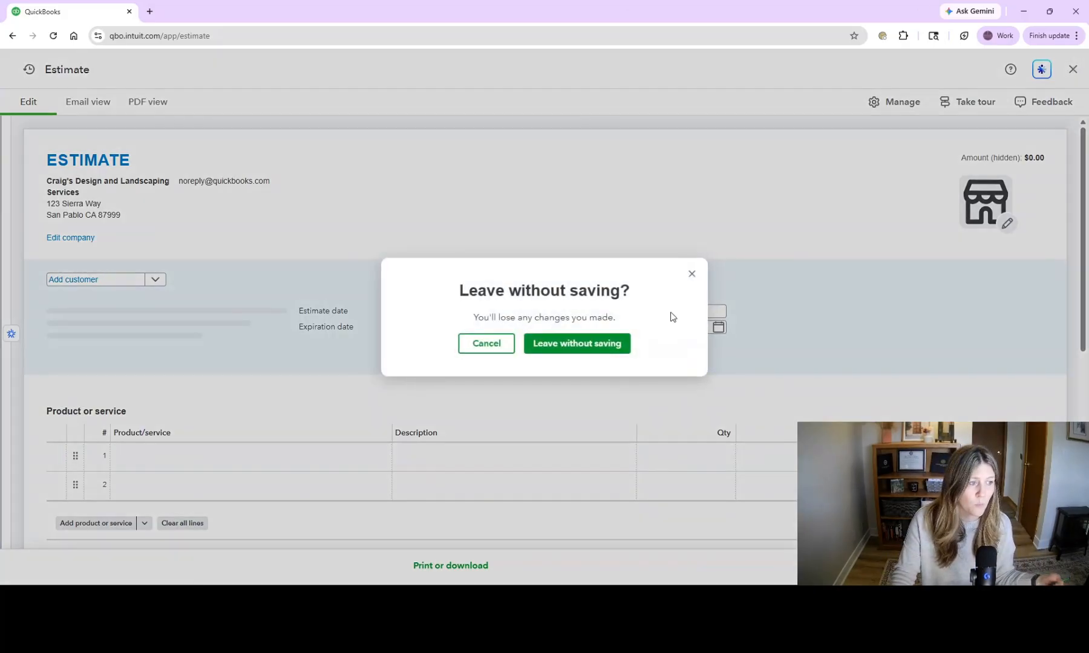
left_click(590, 346)
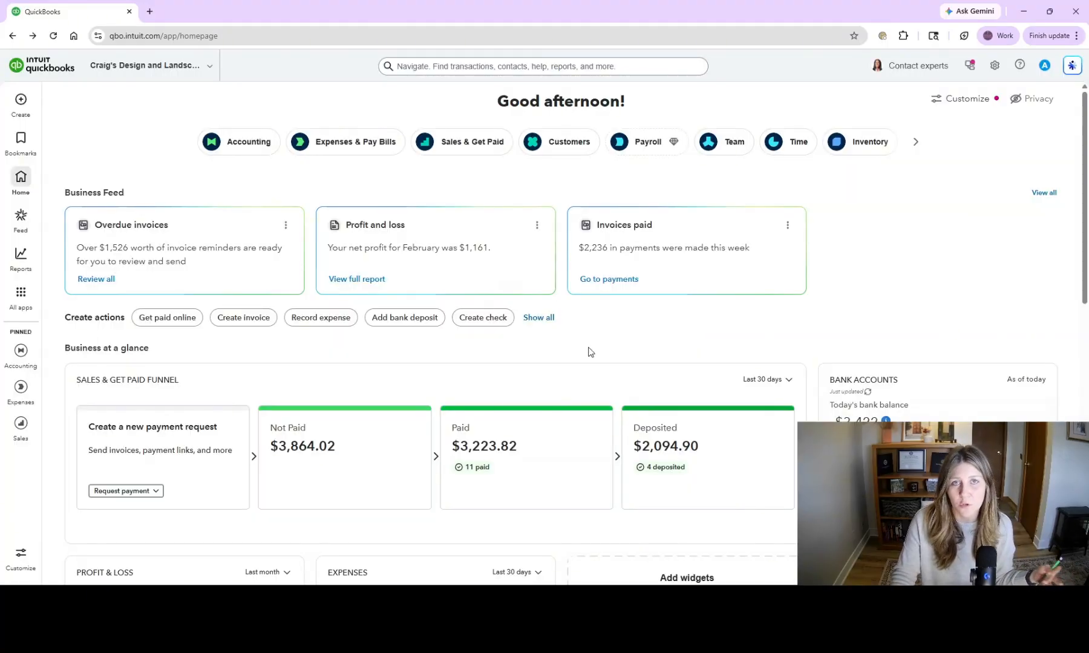
Step: Open a blank sales receipt, examine its product/service lines, and close it
left_click(20, 99)
left_click(90, 242)
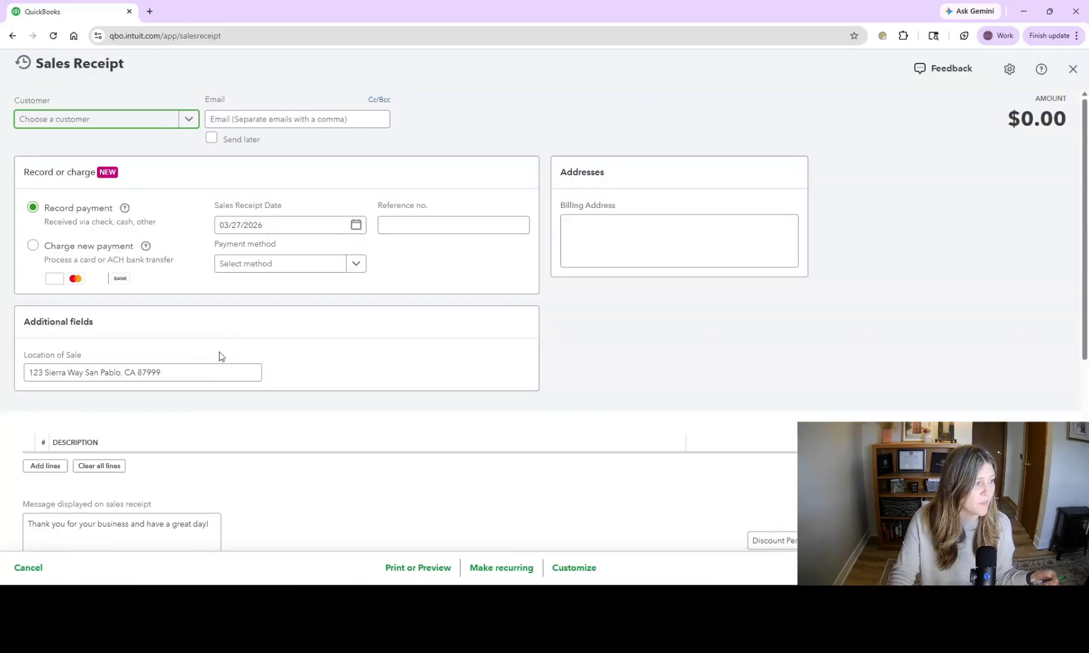
scroll(191, 358, "down", 5)
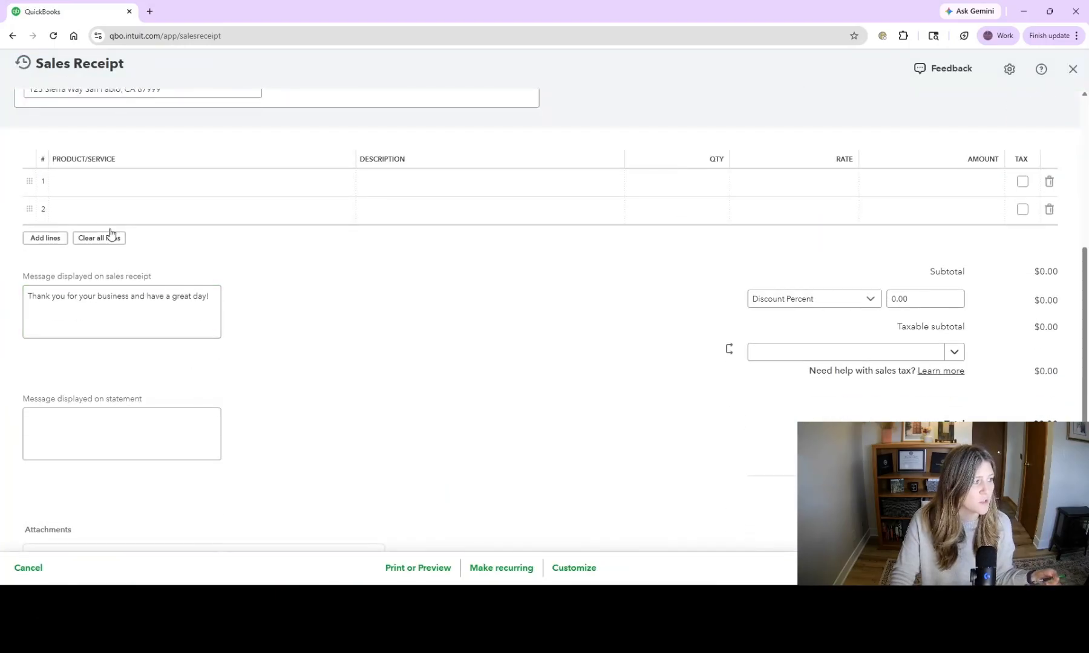
left_click(61, 183)
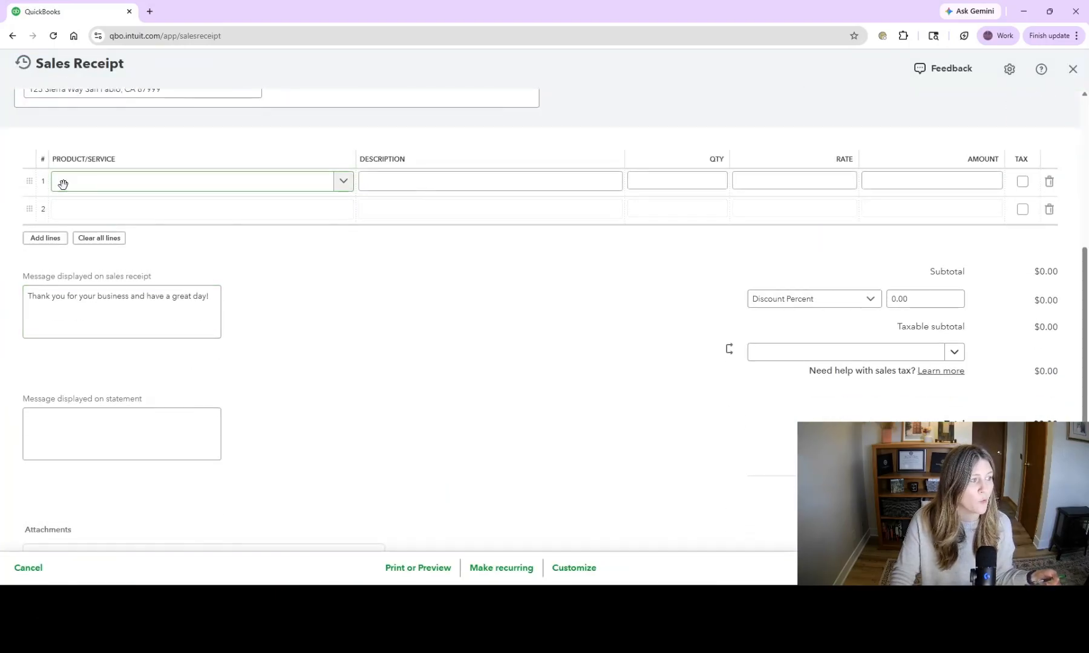
left_click(2, 286)
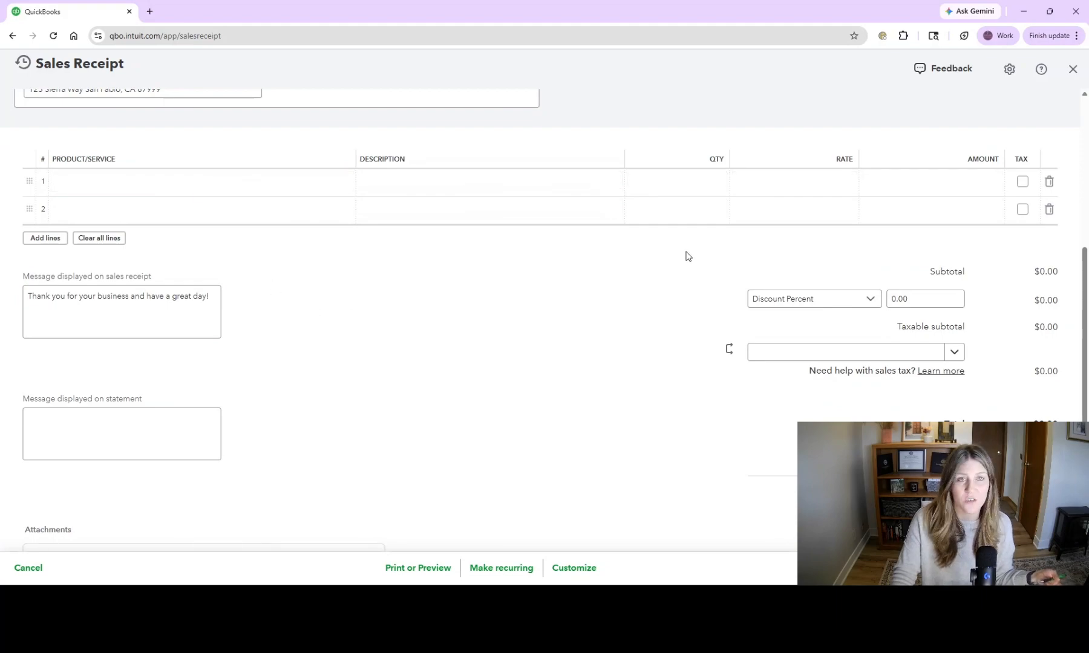
left_click(1073, 69)
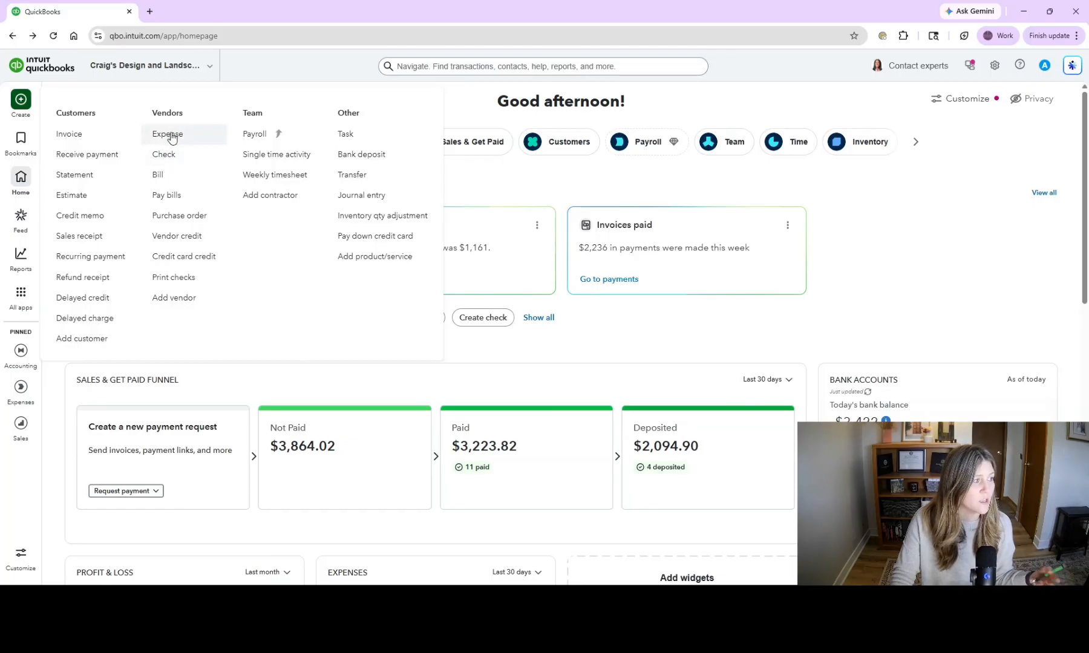
Step: Open a blank expense and compare the account choices under Category details with the product/service lines under Item details
left_click(172, 138)
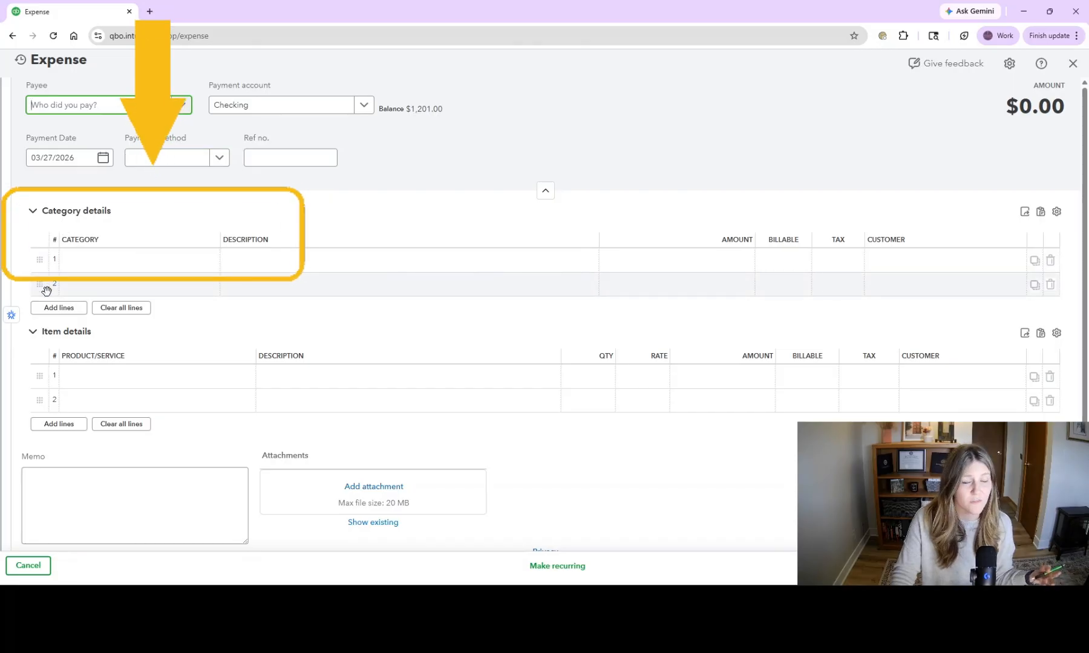
left_click(88, 263)
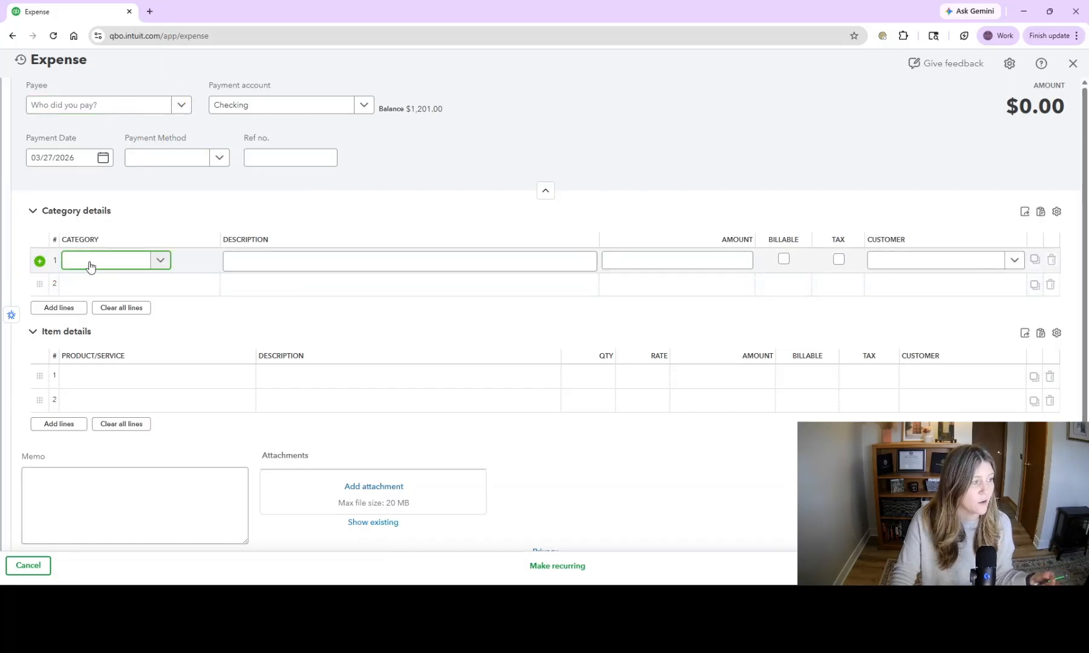
scroll(133, 345, "down", 5)
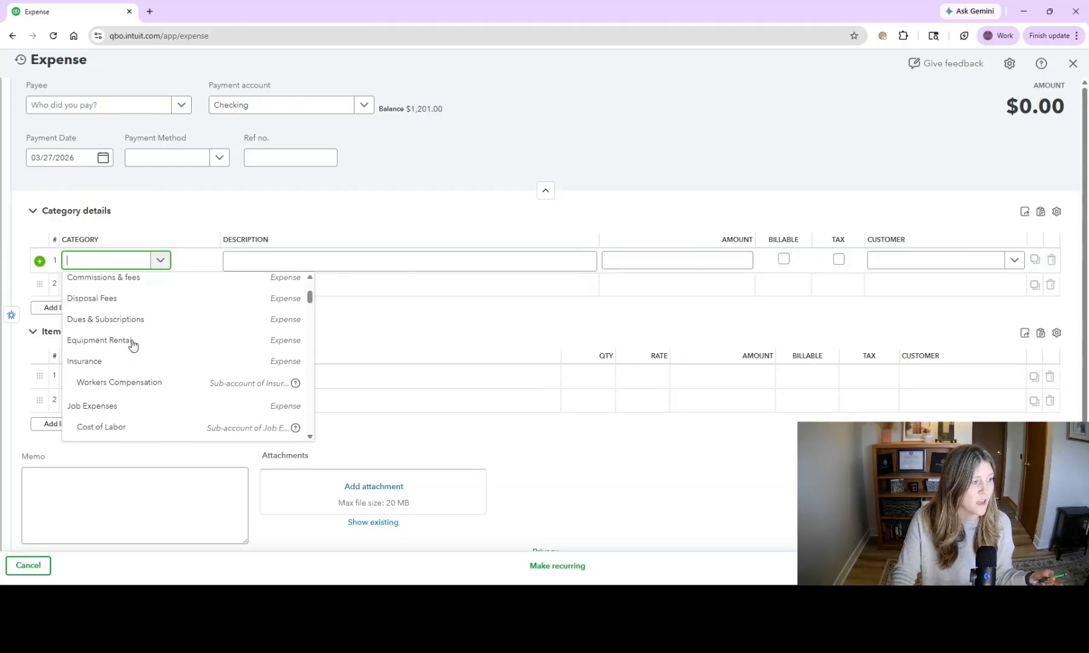
scroll(133, 346, "down", 4)
left_click(370, 347)
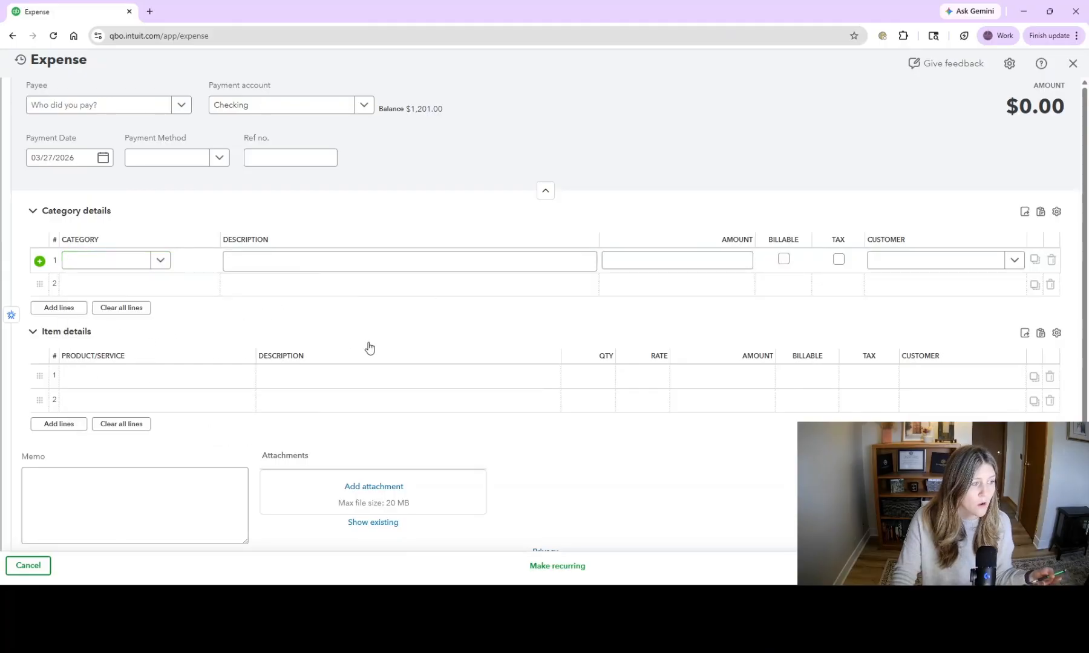
left_click(131, 378)
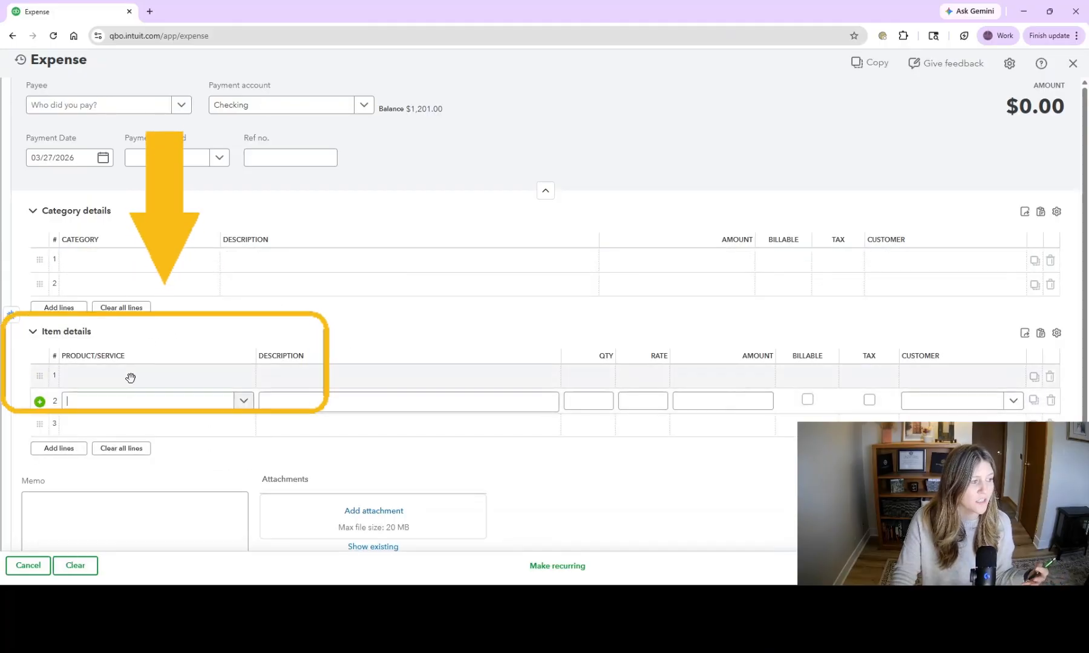
left_click(122, 189)
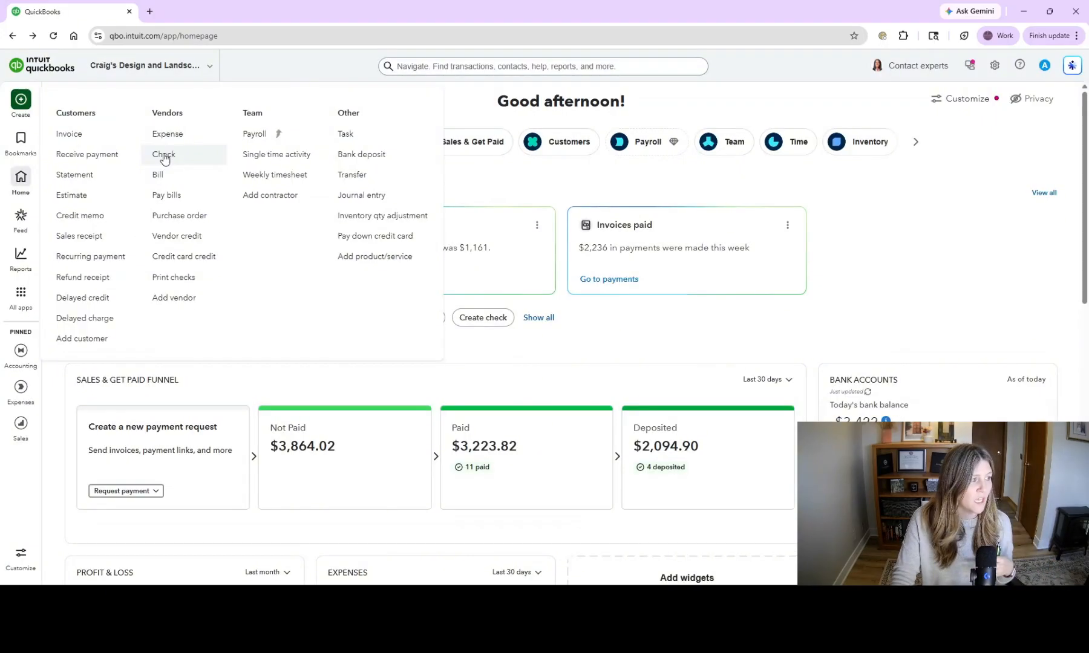
Step: Open a blank check, examine its Category details and Item details sections, and close it
left_click(164, 154)
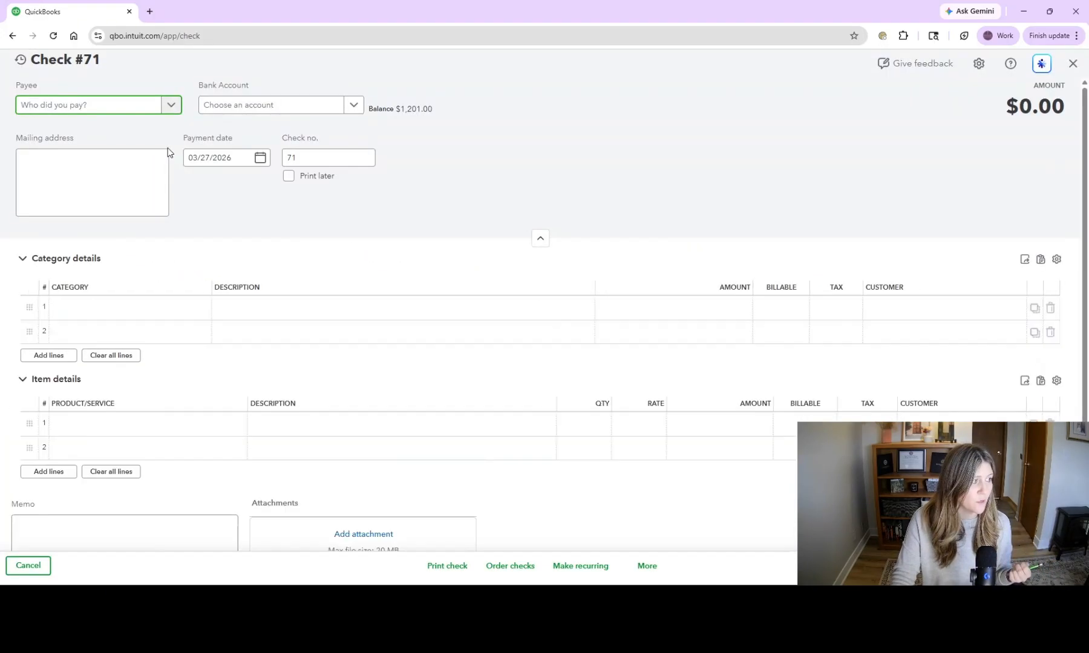
scroll(187, 324, "down", 1)
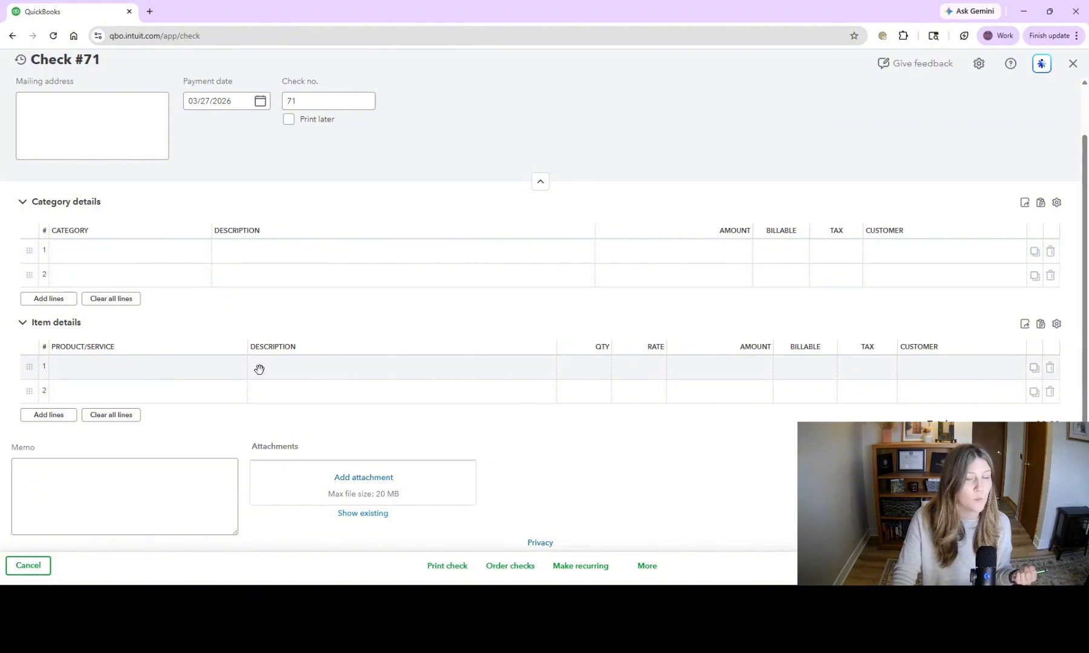
left_click(1073, 63)
Step: Open a blank vendor bill, examine its Item details section, and close it
left_click(22, 100)
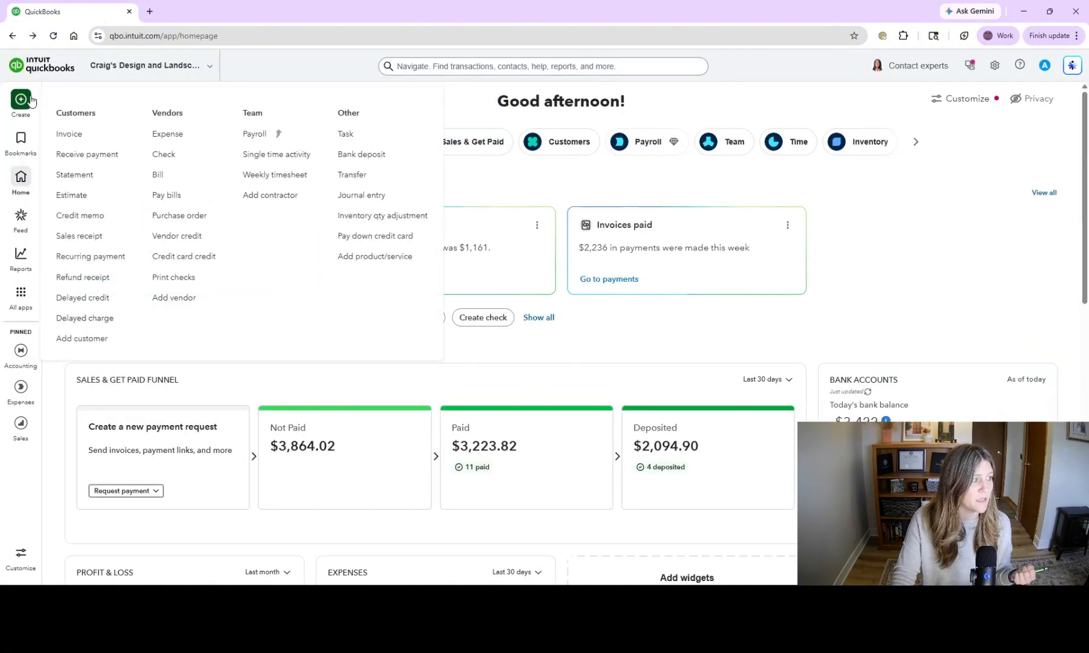
left_click(158, 177)
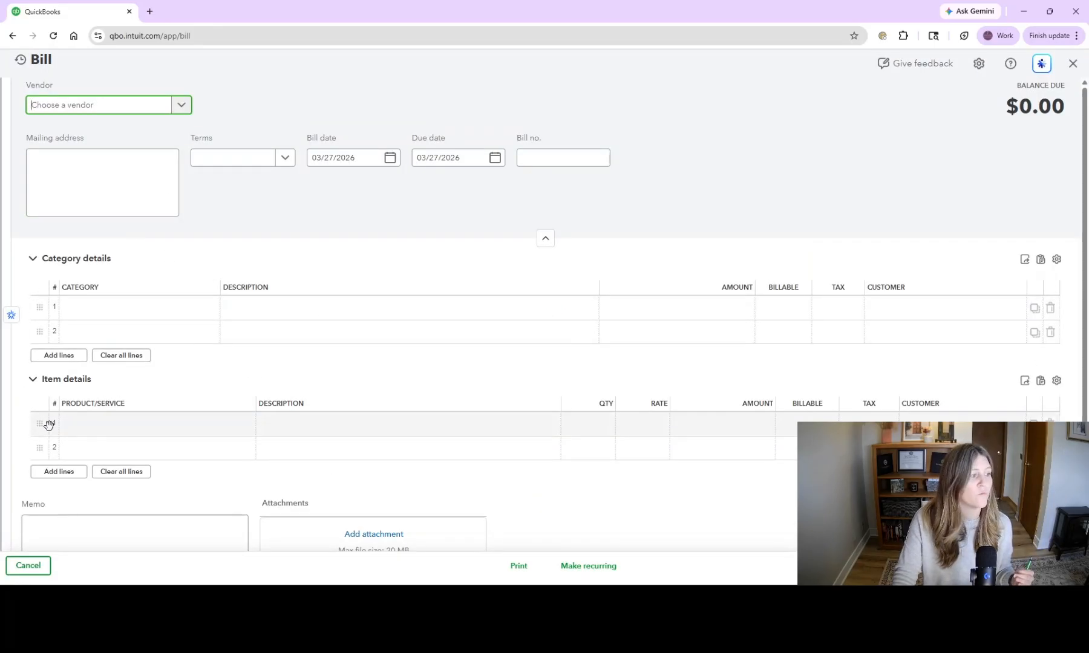
left_click(1072, 63)
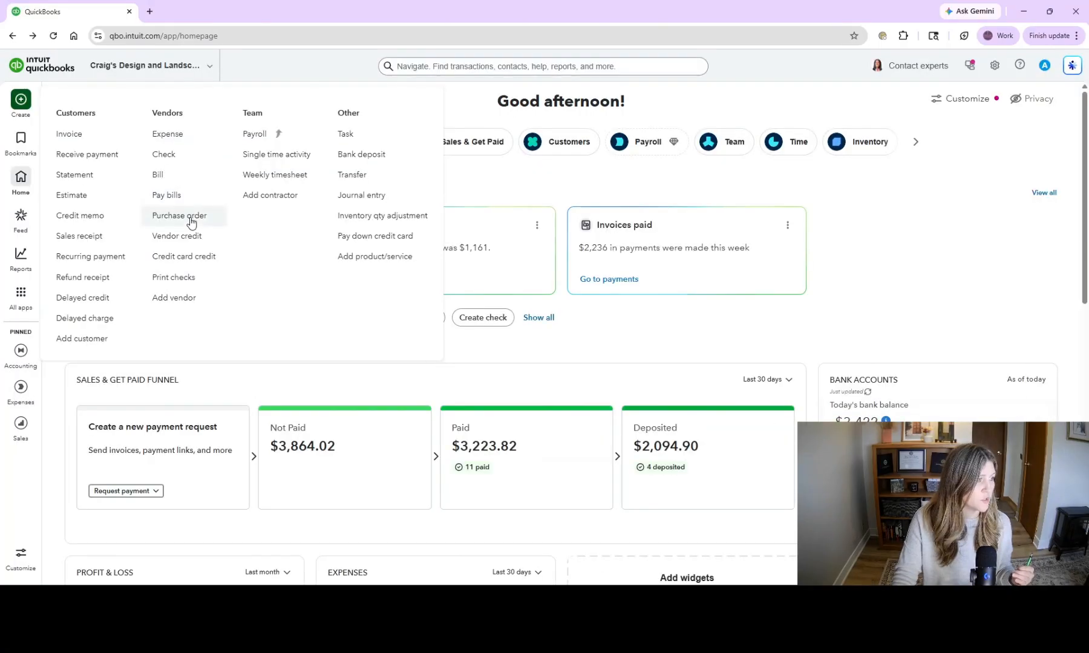
Step: Open a blank purchase order and examine its Category details and Item details sections
left_click(190, 218)
scroll(166, 247, "down", 2)
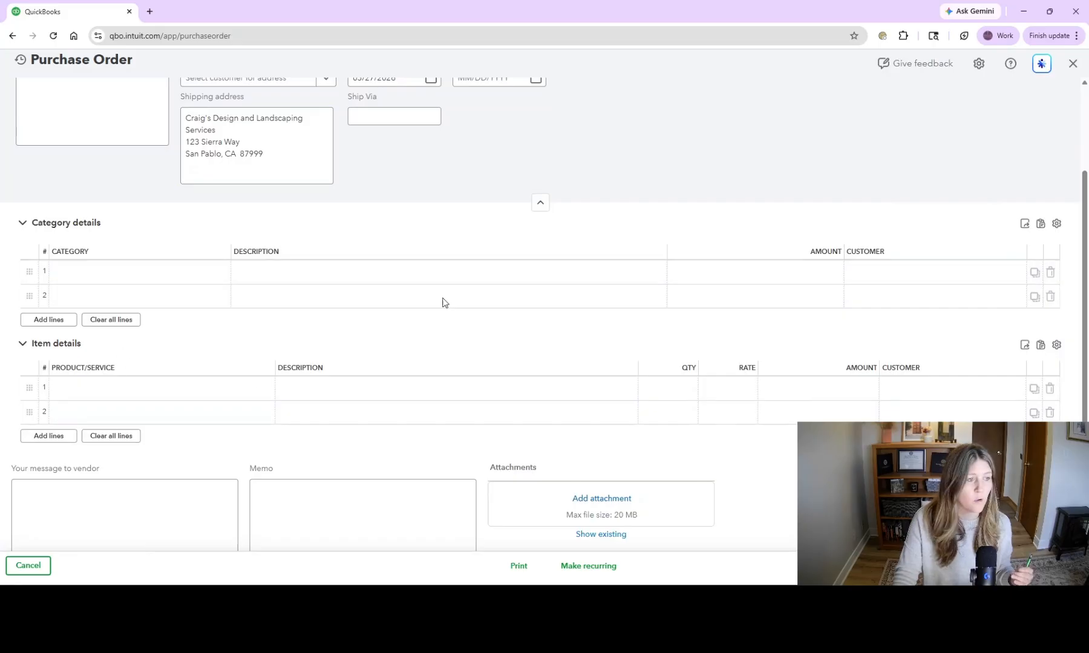
Step: Close the purchase order and open a blank credit card credit to examine its Category details lines
left_click(1072, 63)
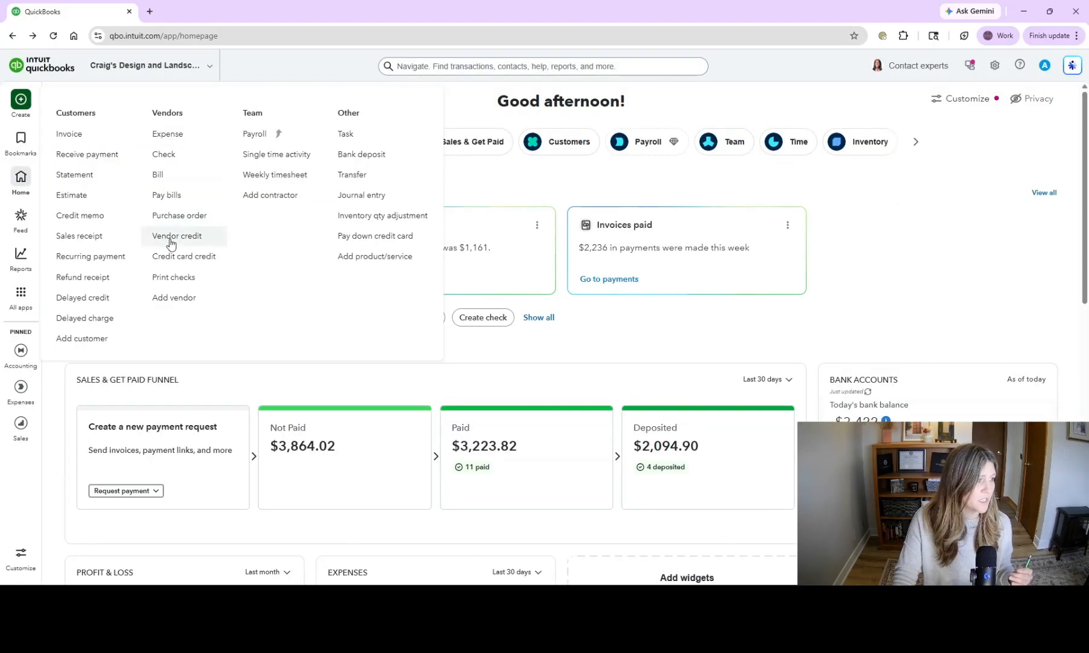
left_click(169, 240)
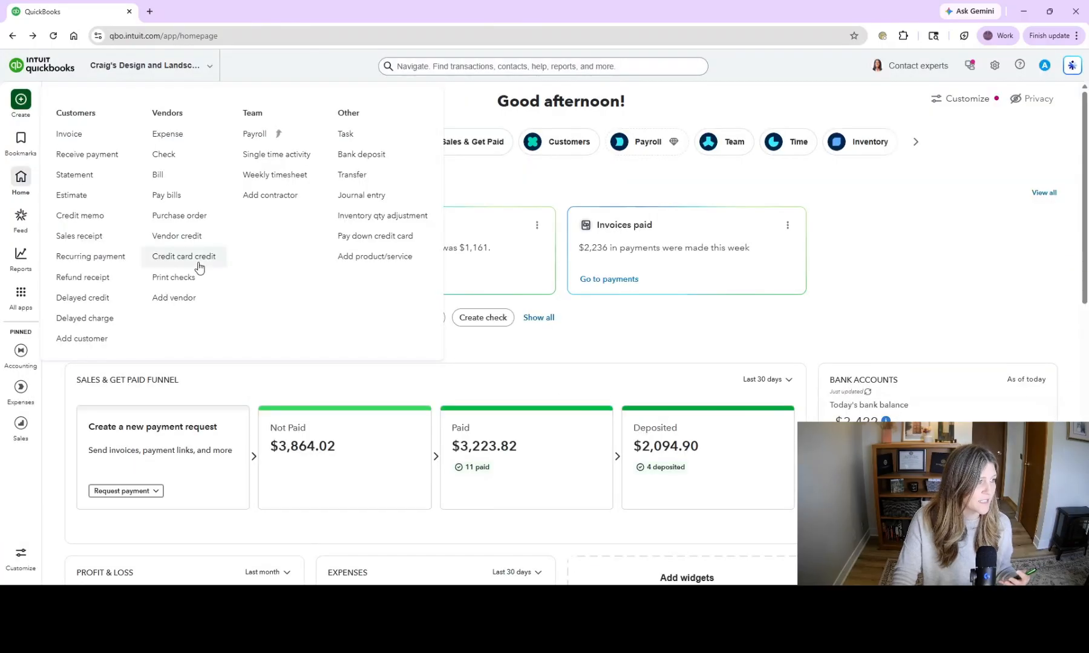
left_click(192, 262)
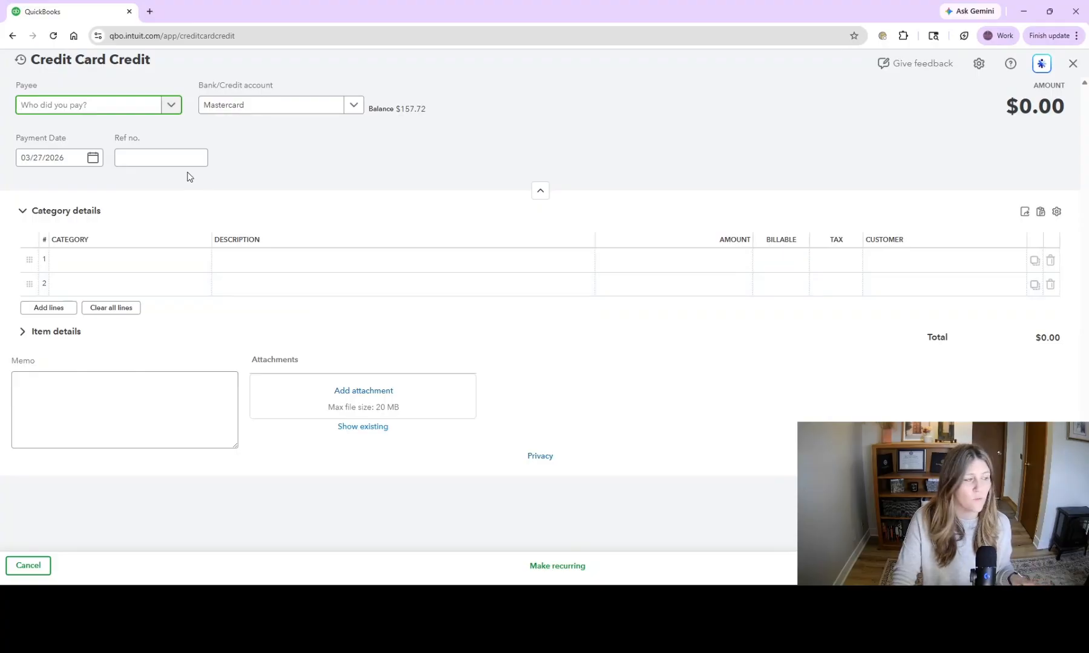
left_click(129, 261)
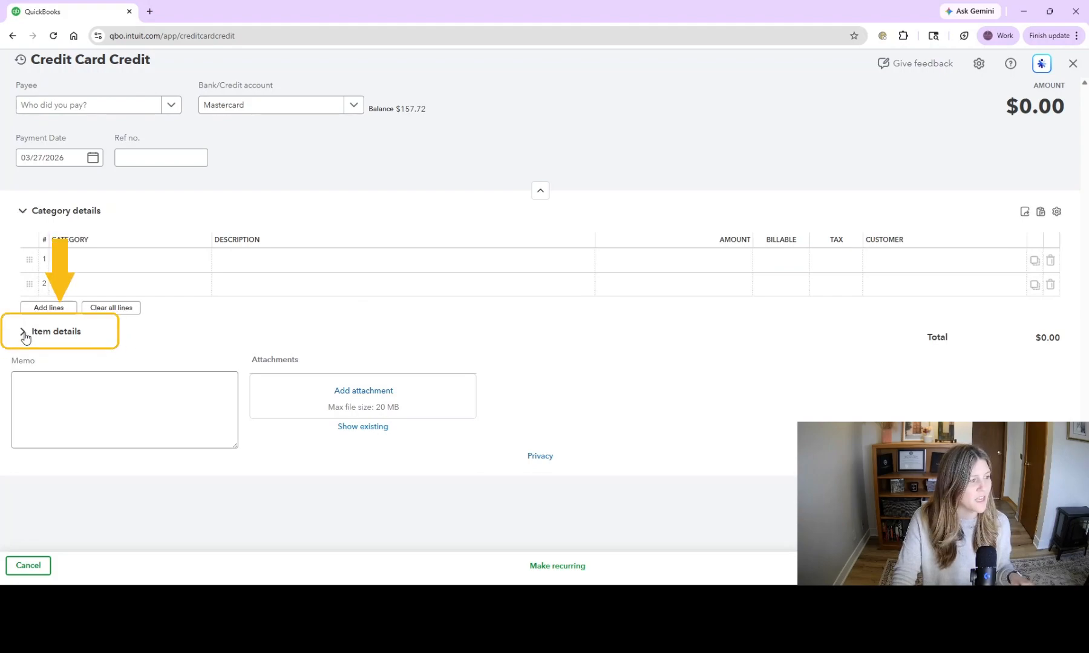
Step: Examine the Item details section of the credit card credit, collapsing and re-expanding both it and Category details
left_click(25, 334)
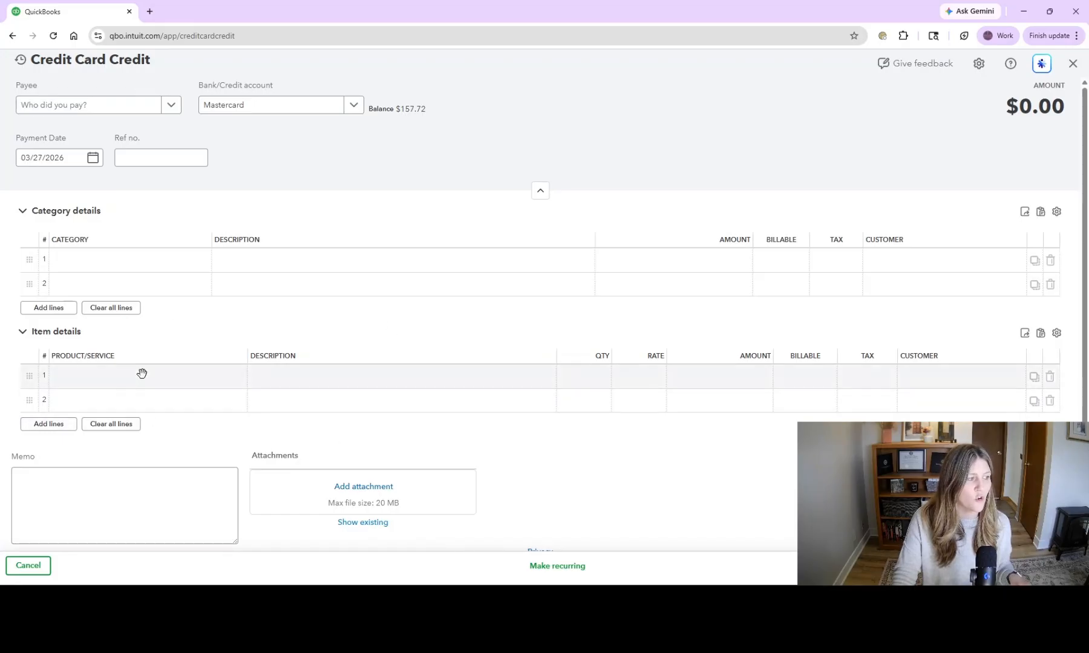
left_click(24, 337)
left_click(25, 213)
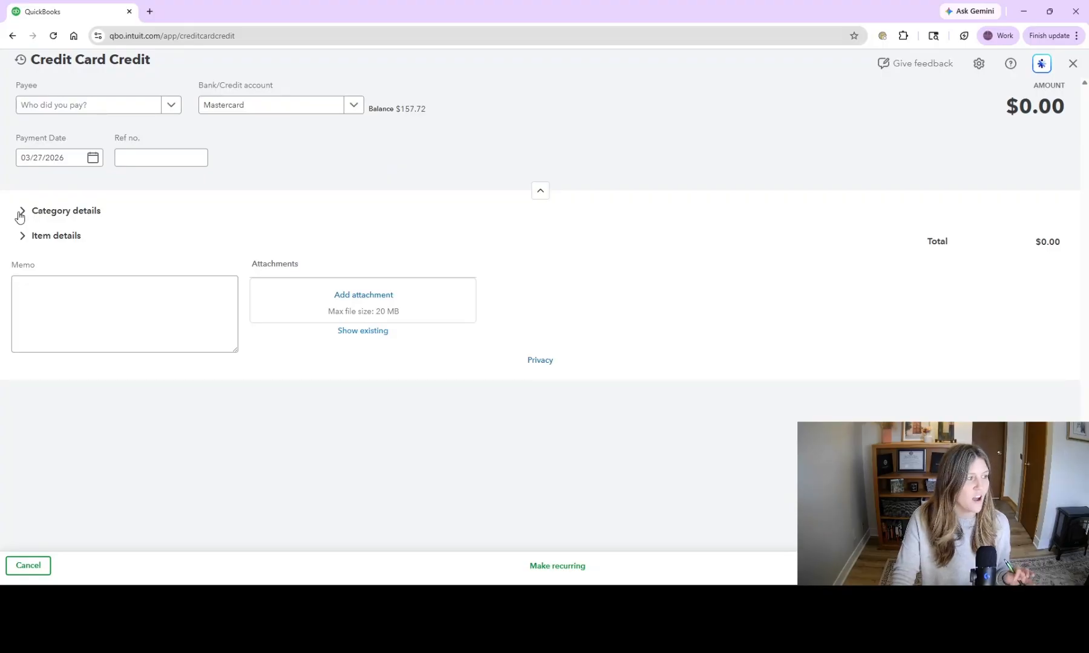
left_click(24, 213)
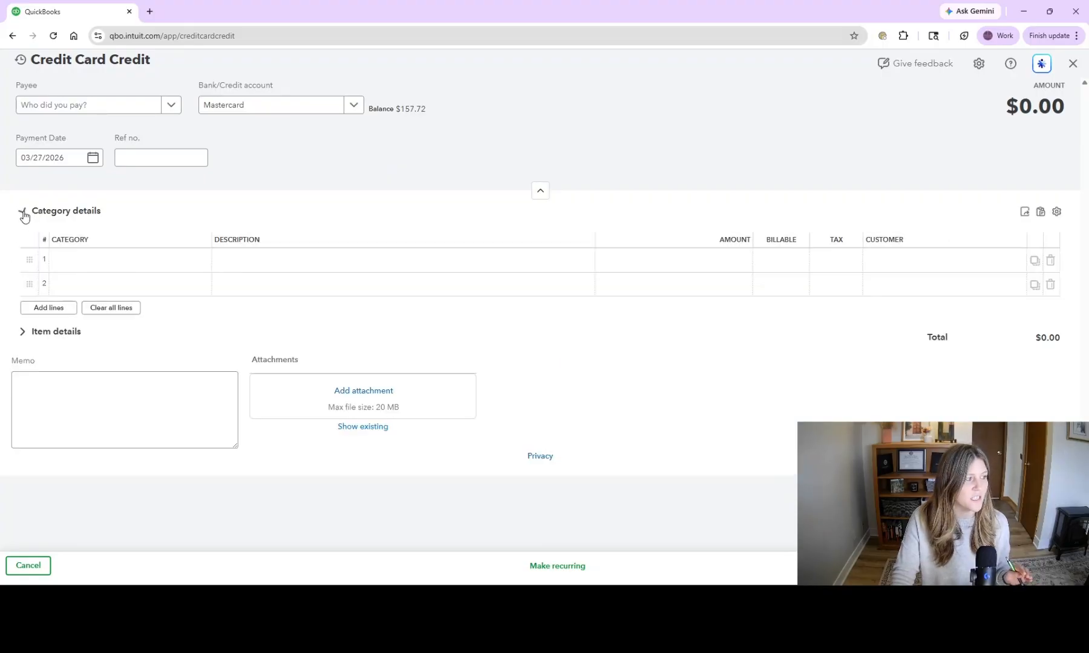
left_click(22, 333)
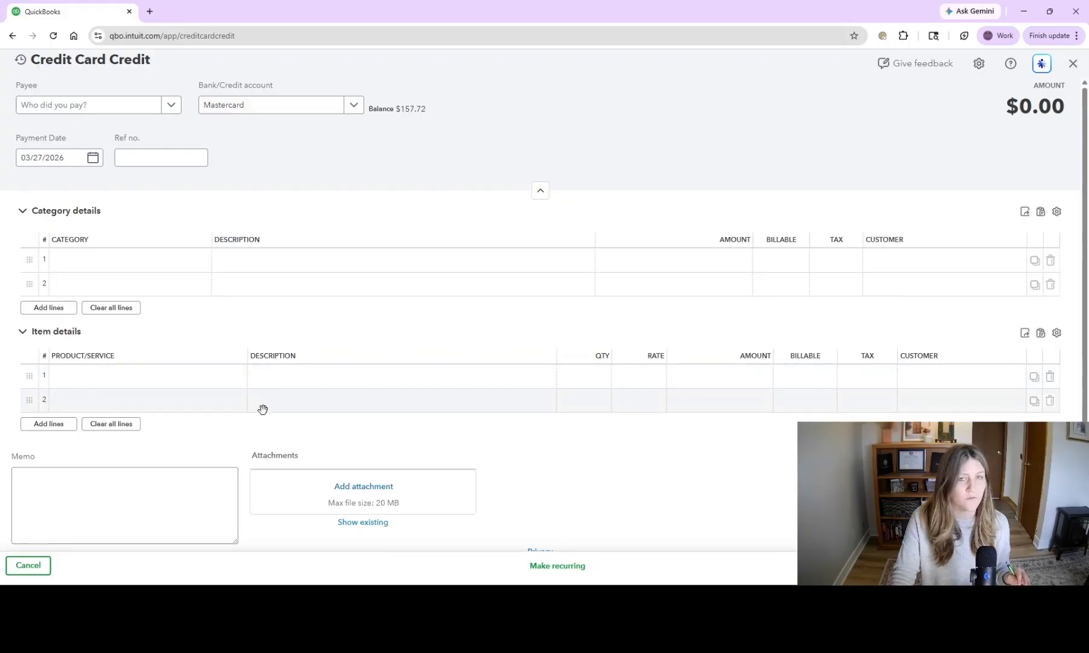